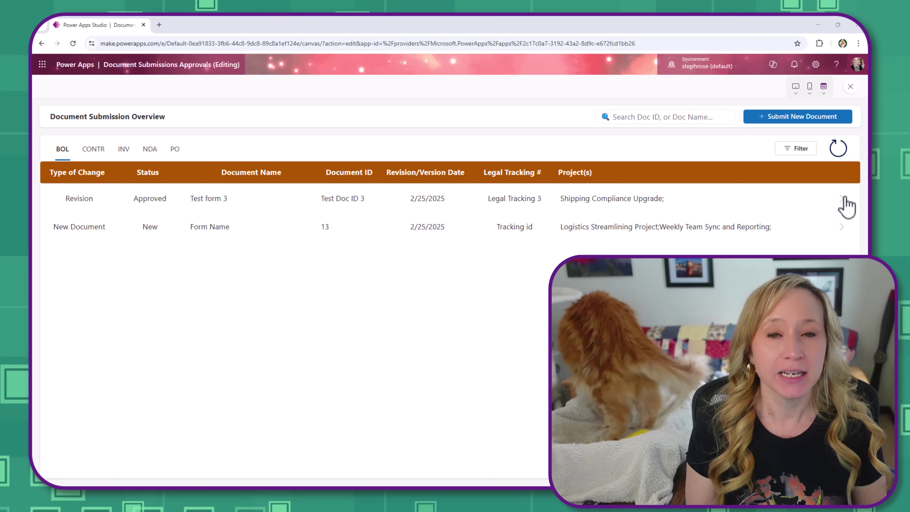
Open the Test Doc ID 3 submission and look through its review details and both prior approvals.
{"action": "left_click", "coordinate": [837, 197]}
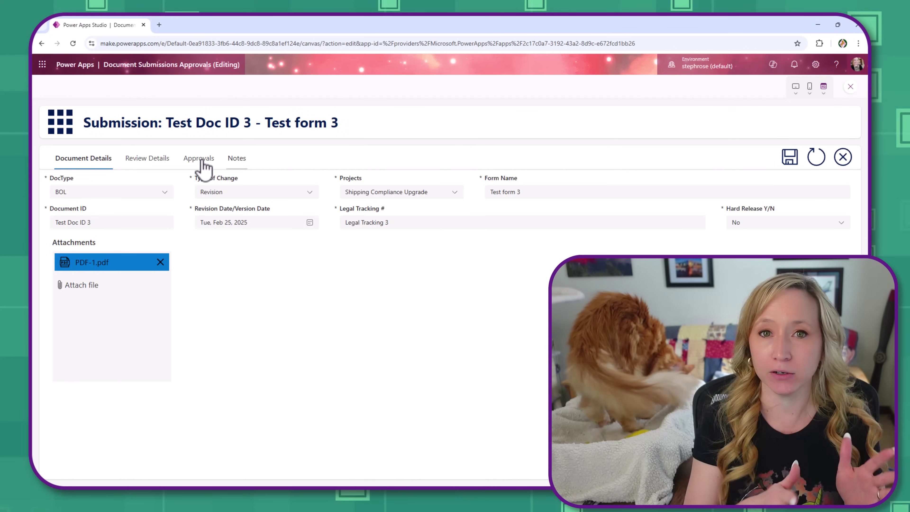
{"action": "left_click", "coordinate": [140, 159]}
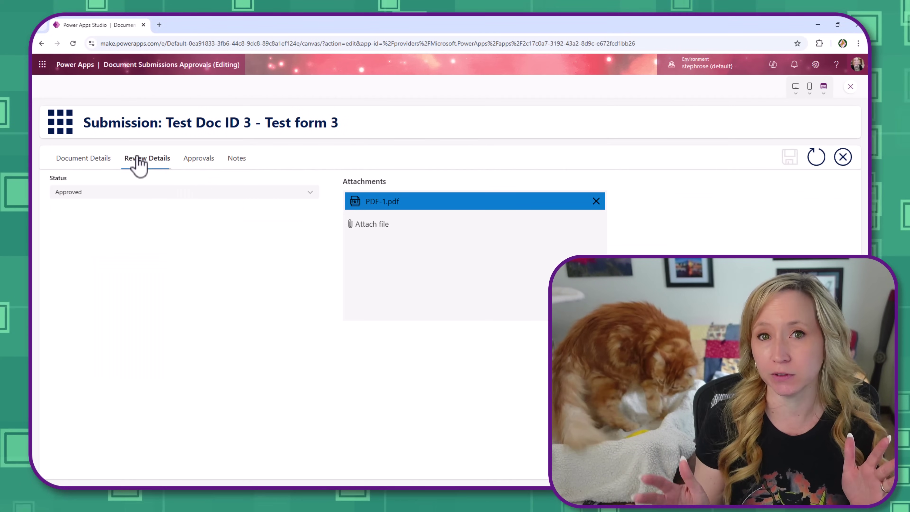
{"action": "left_click", "coordinate": [198, 159]}
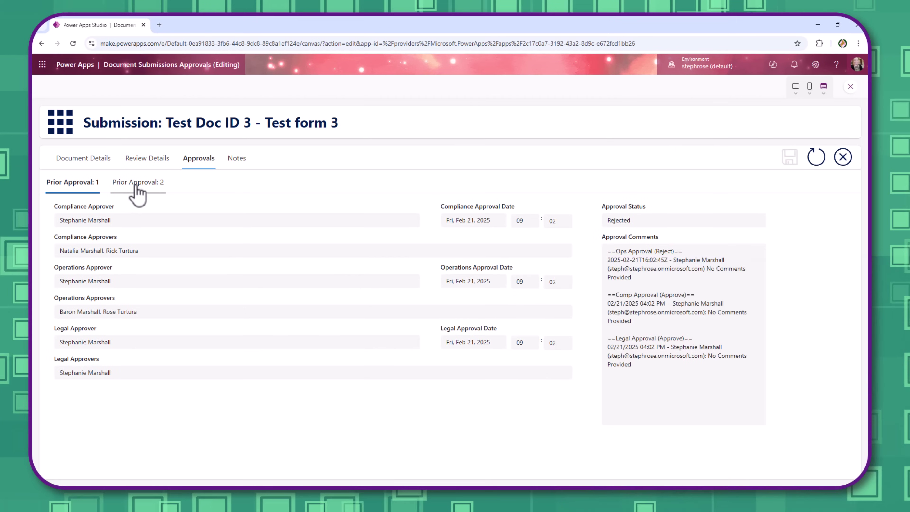
{"action": "left_click", "coordinate": [131, 188]}
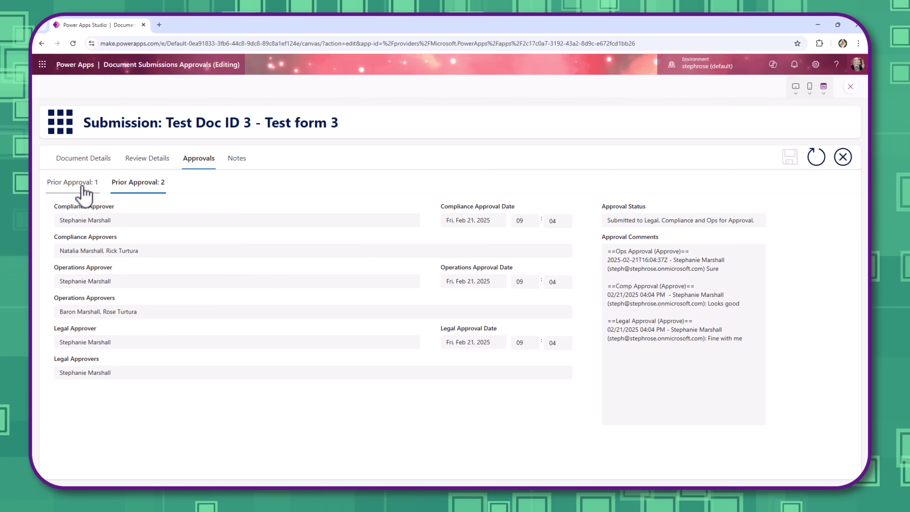
{"action": "left_click", "coordinate": [73, 183]}
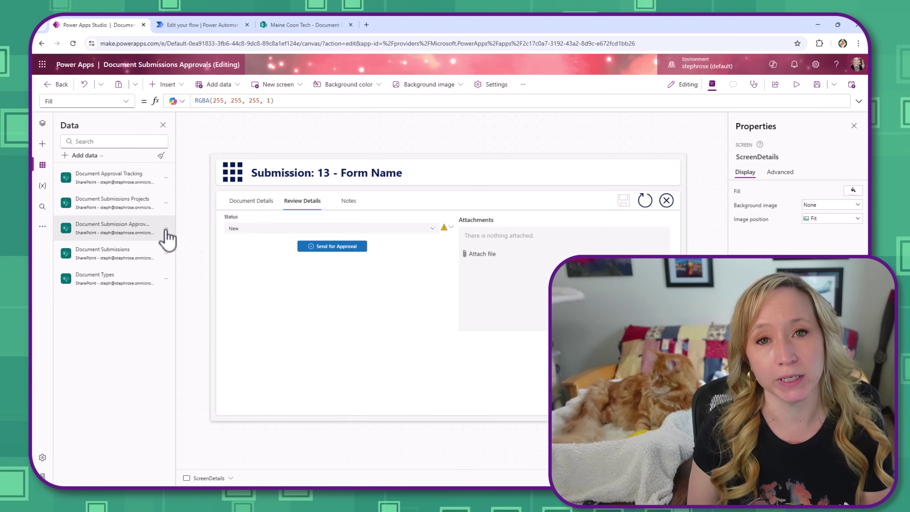
Open the data of the Document Submission Approvers list from the app's data sources.
{"action": "left_click", "coordinate": [166, 229]}
{"action": "left_click", "coordinate": [190, 246]}
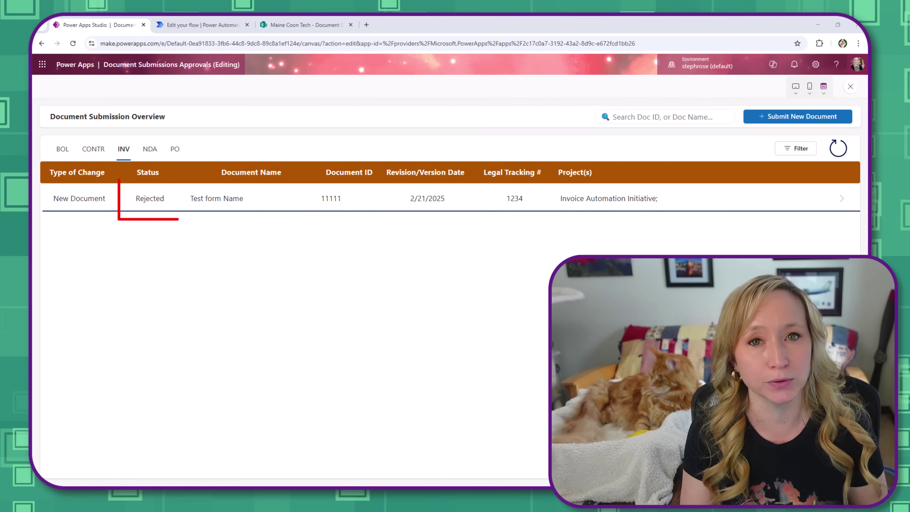
Check the prior approval of the rejected INV submission Test form Name and resubmit it for approval without comments.
{"action": "left_click", "coordinate": [844, 203]}
{"action": "left_click", "coordinate": [205, 161]}
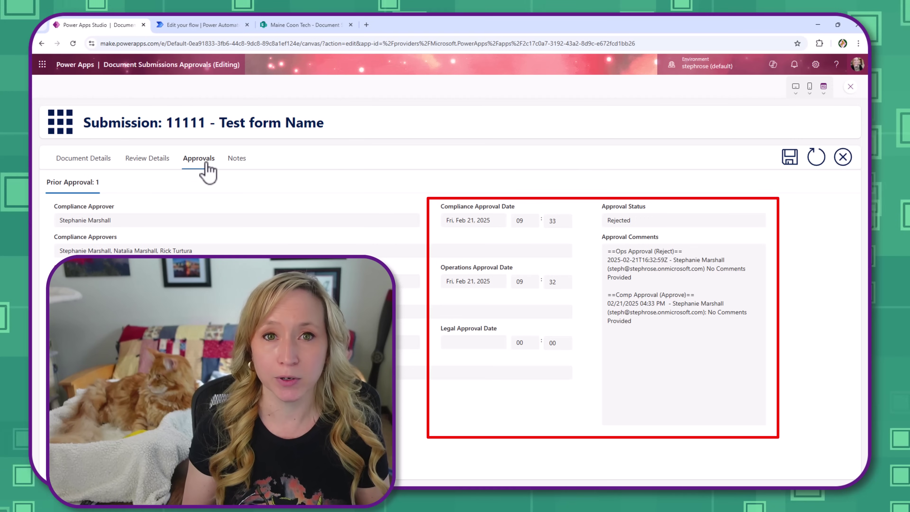
{"action": "left_click", "coordinate": [153, 162]}
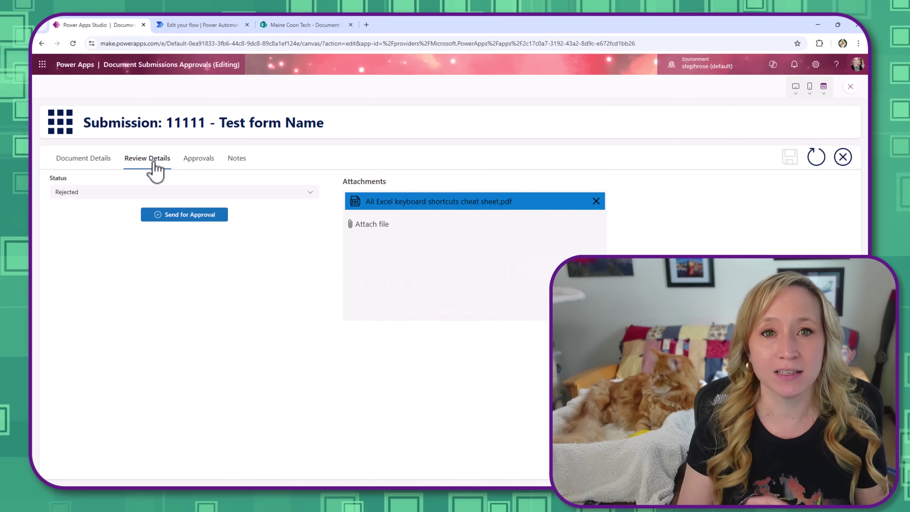
{"action": "left_click", "coordinate": [203, 222]}
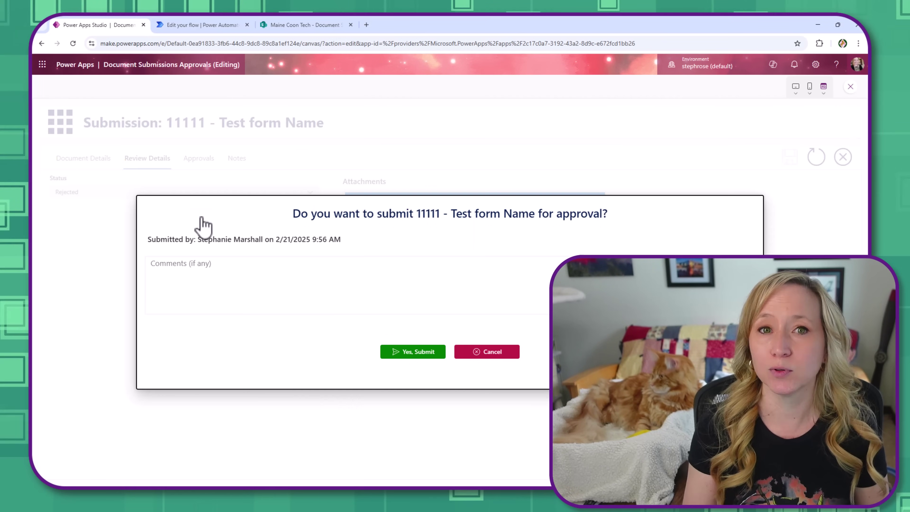
{"action": "left_click", "coordinate": [440, 356]}
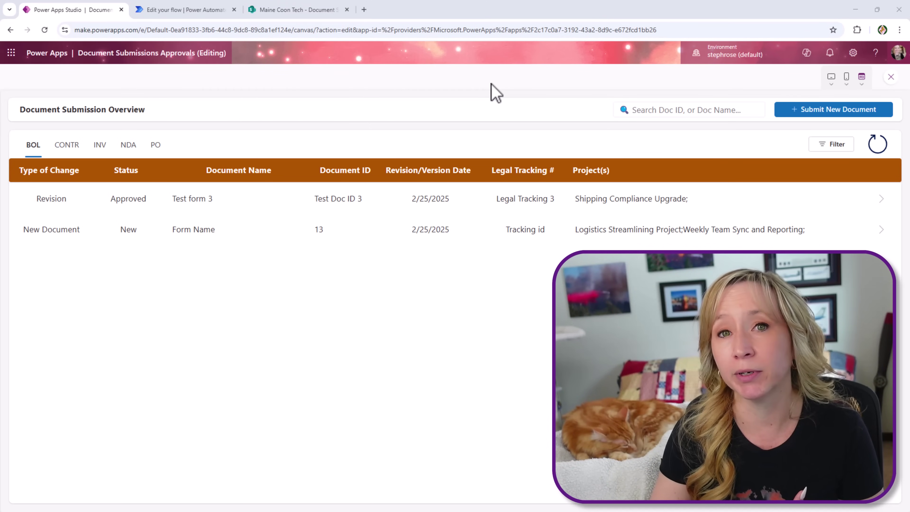
Review the approvers, approval types and active flags in the SharePoint Document Submission Approvers list, and return to Power Apps.
{"action": "left_click", "coordinate": [317, 15]}
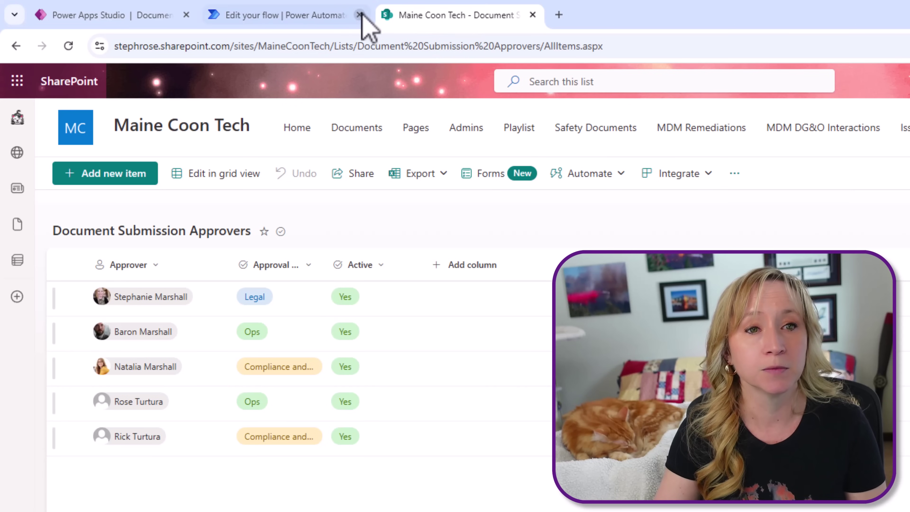
{"action": "left_click", "coordinate": [109, 15]}
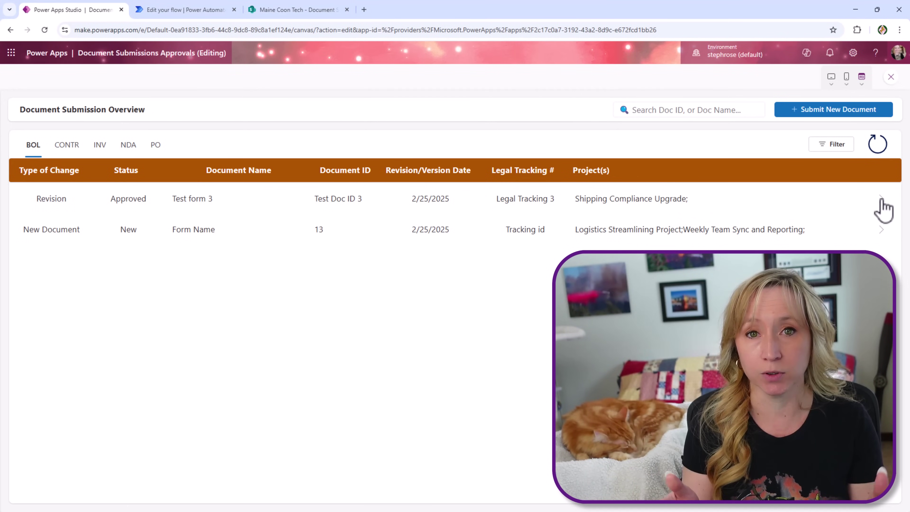
Inspect submission 13's details, approval request popup and notes without submitting it, and return to the overview.
{"action": "left_click", "coordinate": [883, 230]}
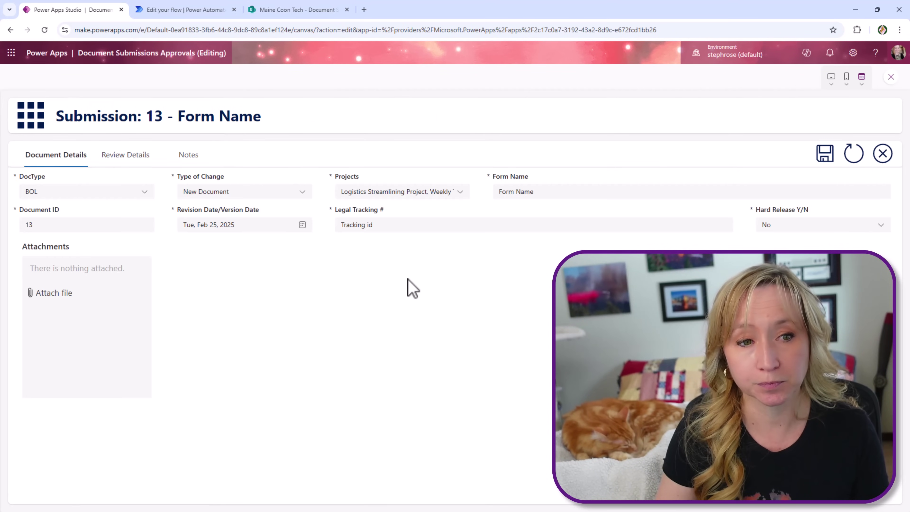
{"action": "left_click", "coordinate": [131, 162]}
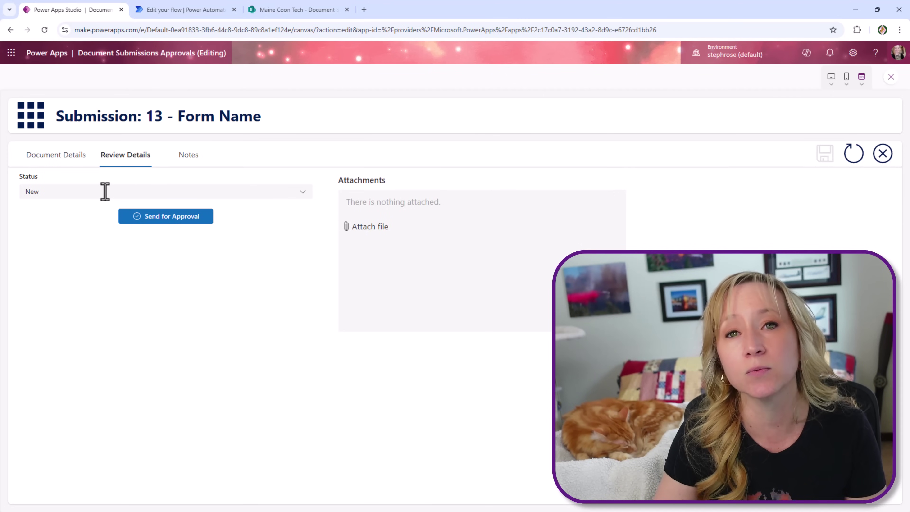
{"action": "left_click", "coordinate": [177, 217]}
{"action": "left_click", "coordinate": [244, 289]}
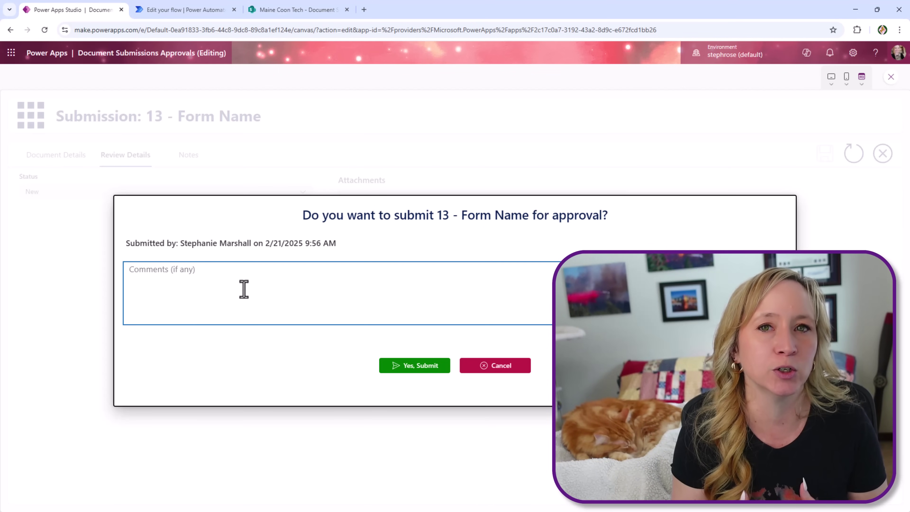
{"action": "left_click", "coordinate": [482, 367]}
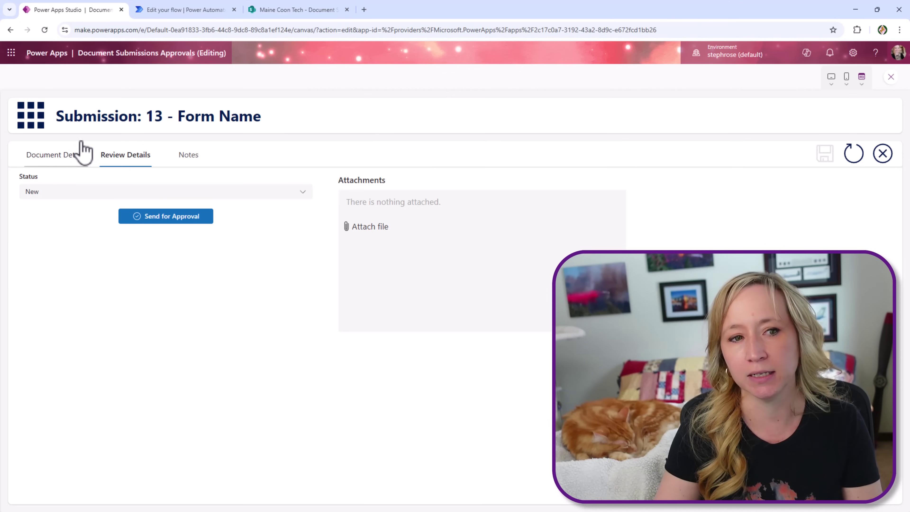
{"action": "left_click", "coordinate": [192, 158]}
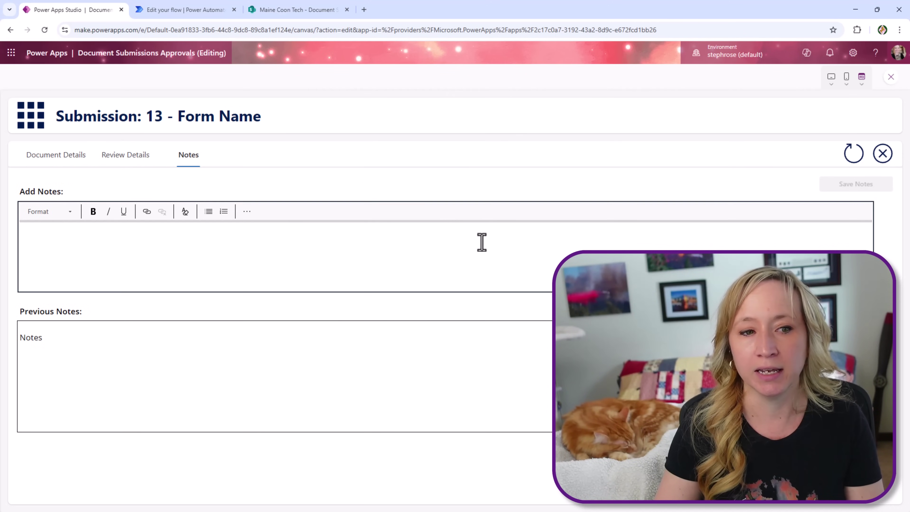
{"action": "left_click", "coordinate": [24, 124]}
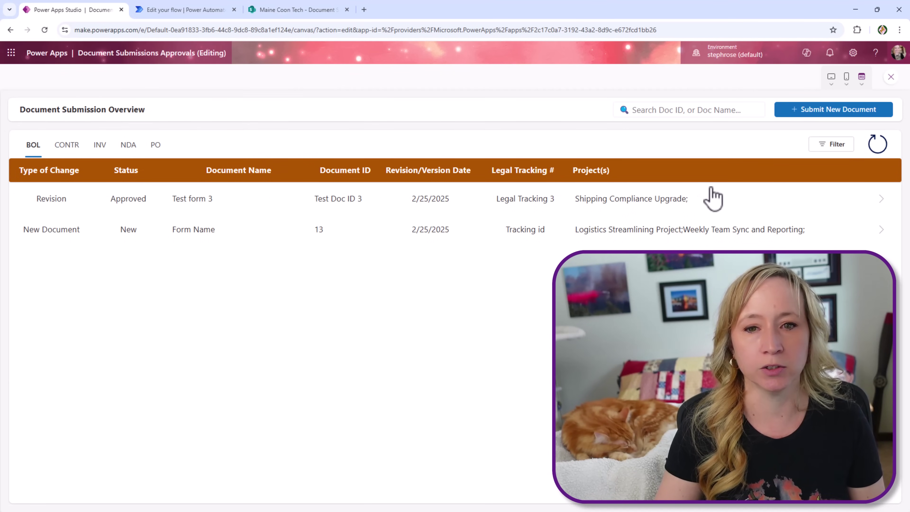
Examine the prior approval records of the approved Test Doc ID 3 submission and go back to its document details.
{"action": "left_click", "coordinate": [883, 201]}
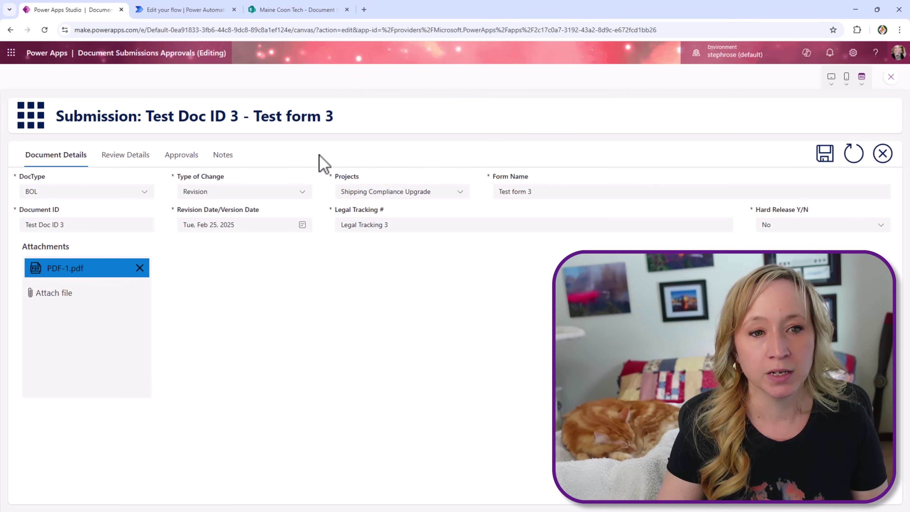
{"action": "left_click", "coordinate": [181, 157]}
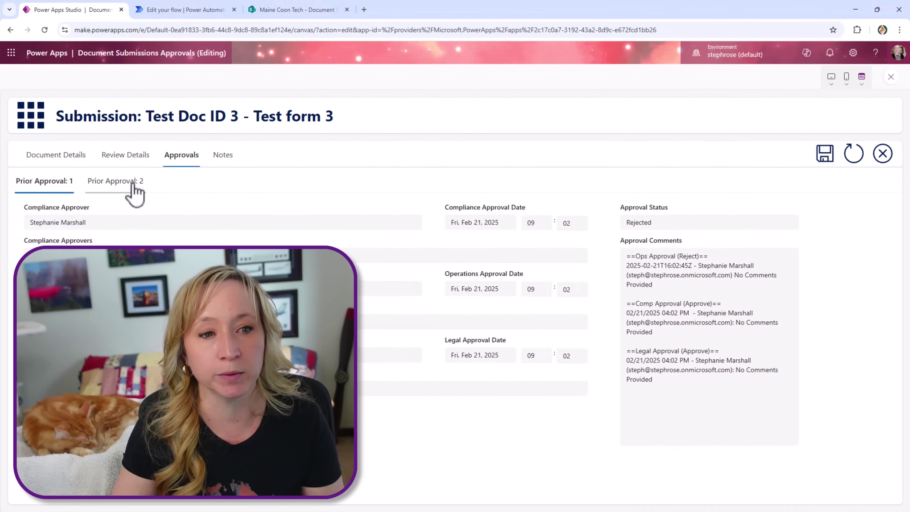
{"action": "left_click", "coordinate": [133, 183]}
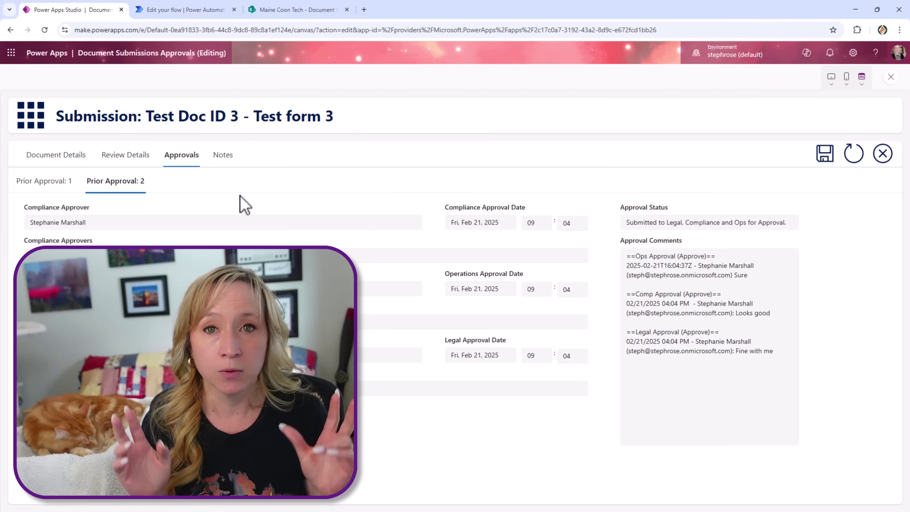
{"action": "left_click", "coordinate": [59, 155]}
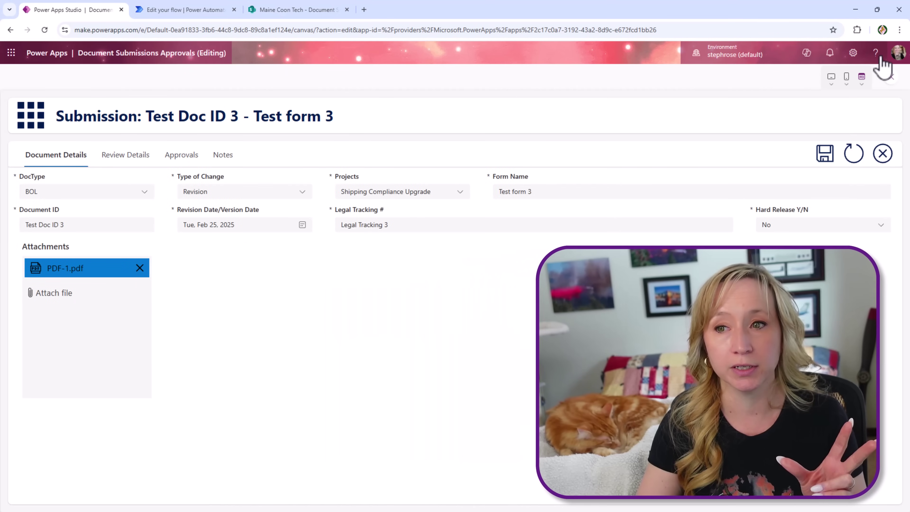
Leave the app preview, view the Document Approval Tracking list's data in SharePoint, and return to Power Apps Studio.
{"action": "left_click", "coordinate": [891, 76]}
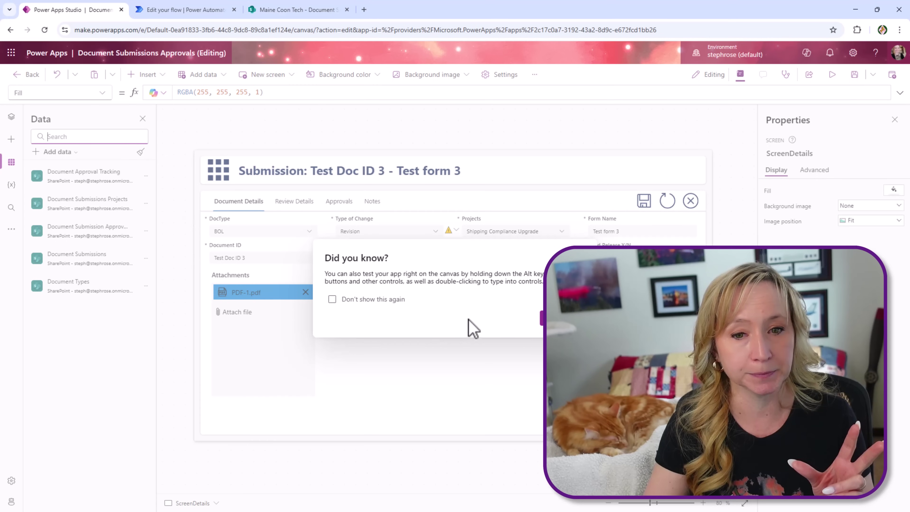
{"action": "left_click", "coordinate": [562, 318]}
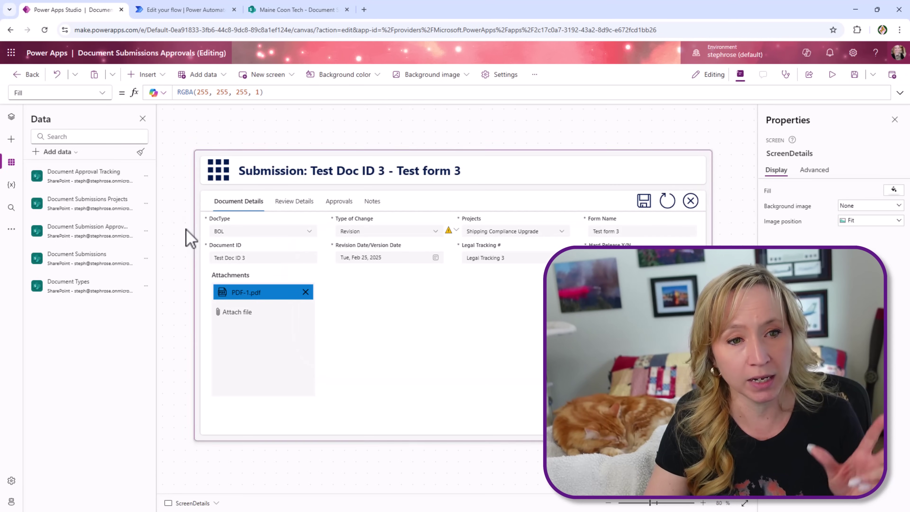
{"action": "left_click", "coordinate": [146, 176]}
{"action": "left_click", "coordinate": [192, 196]}
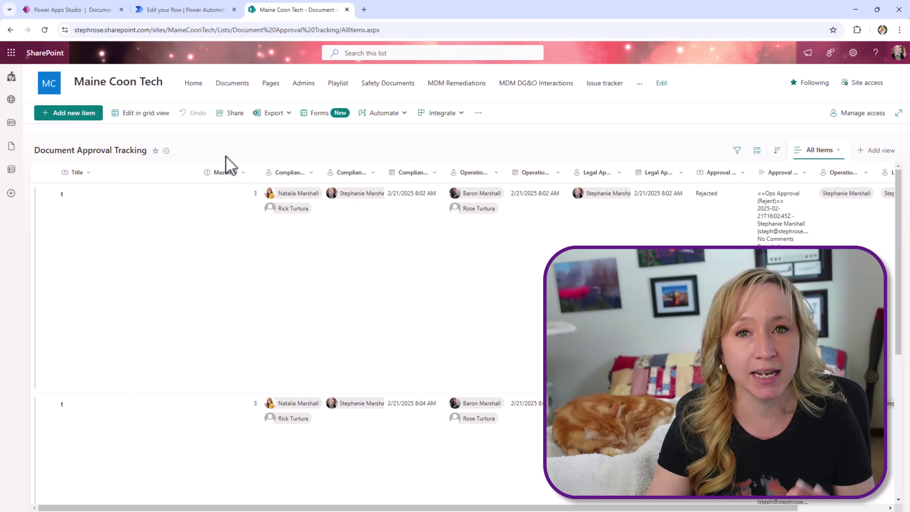
{"action": "left_click", "coordinate": [86, 12]}
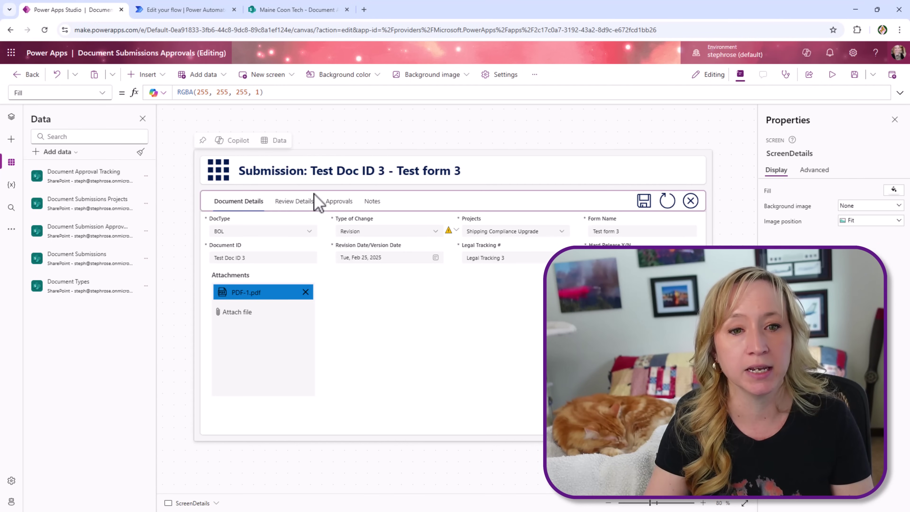
Go back to the submission overview, preview the app, and open submission 13's review details.
{"action": "left_click", "coordinate": [218, 170], "text": "alt"}
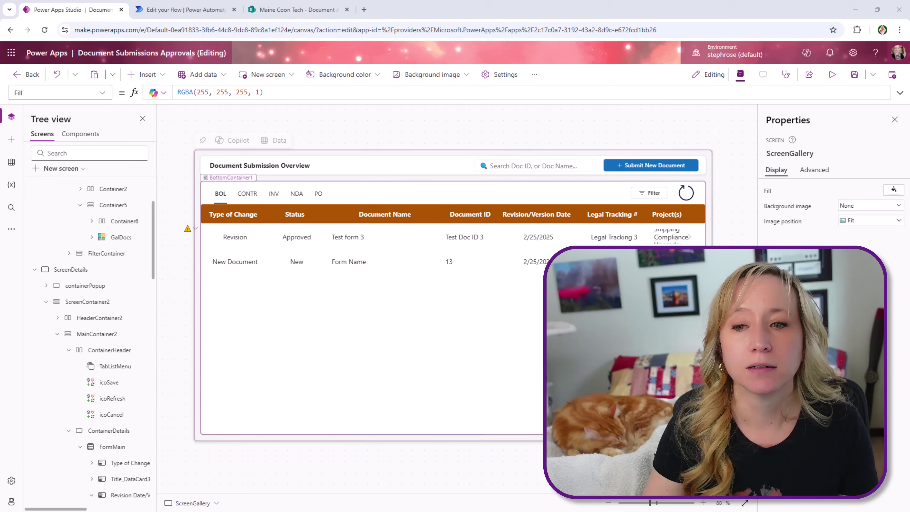
{"action": "left_click", "coordinate": [832, 75]}
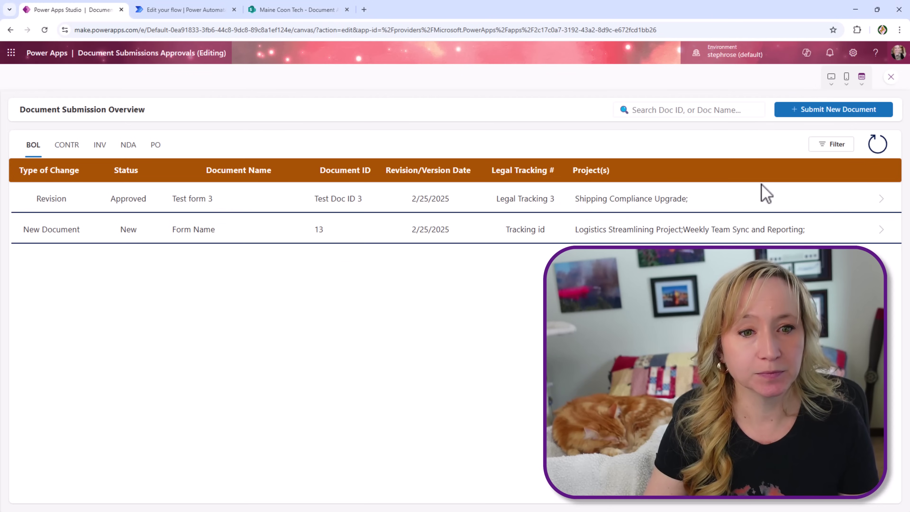
{"action": "left_click", "coordinate": [881, 229]}
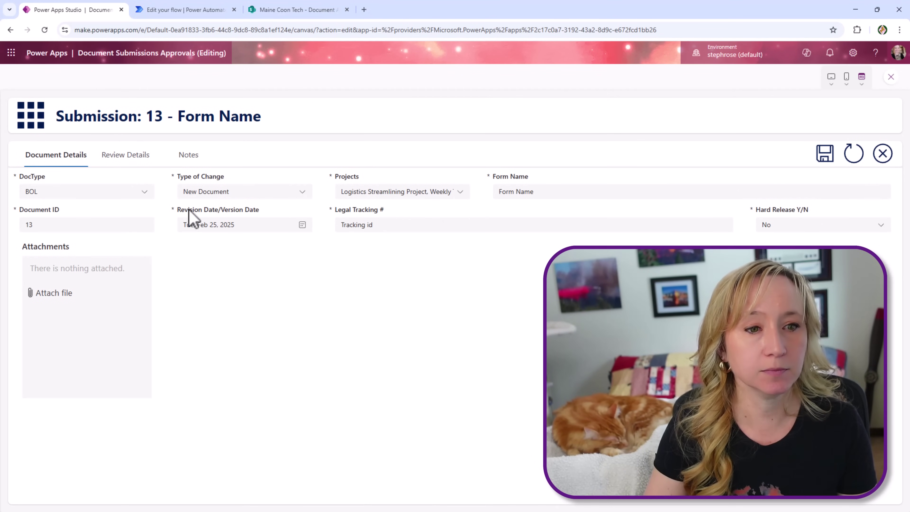
{"action": "left_click", "coordinate": [116, 161]}
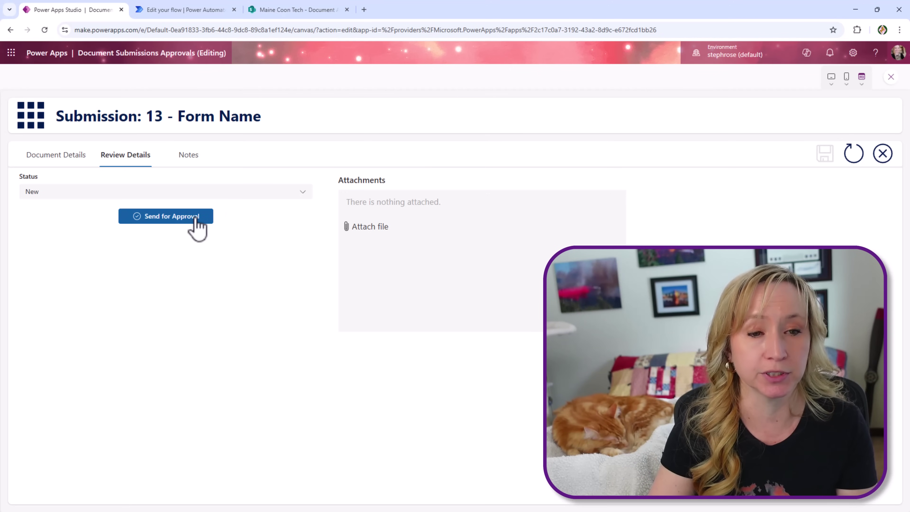
Leave the app preview and inspect the OnSelect formula of the Send for Approval button.
{"action": "left_click", "coordinate": [891, 77]}
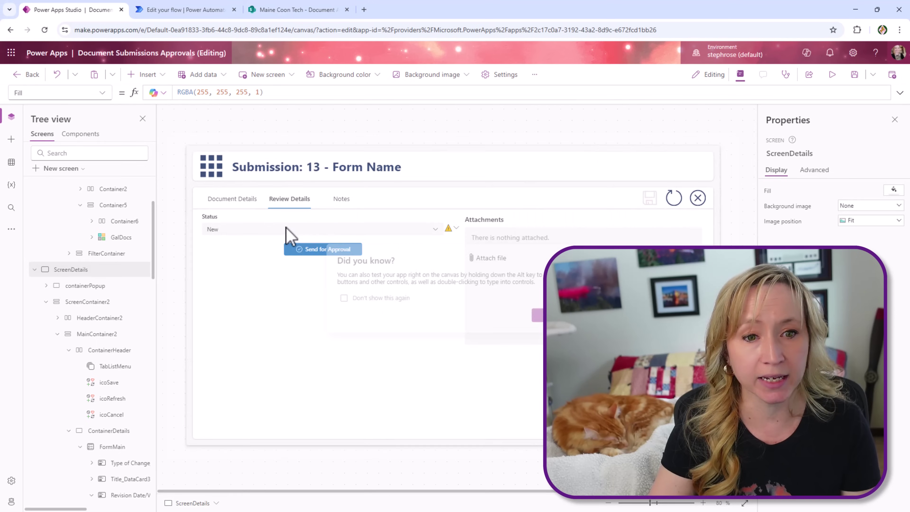
{"action": "left_click", "coordinate": [563, 318]}
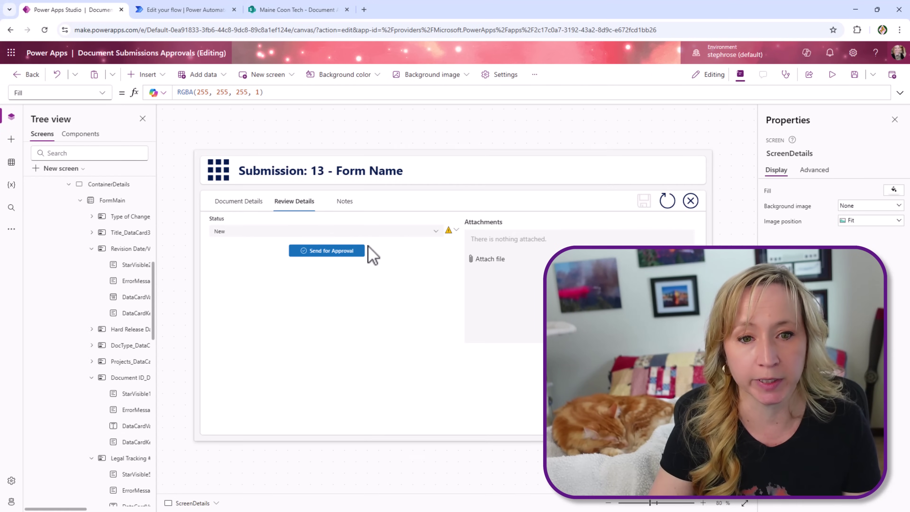
{"action": "left_click", "coordinate": [339, 253]}
{"action": "left_click", "coordinate": [336, 251]}
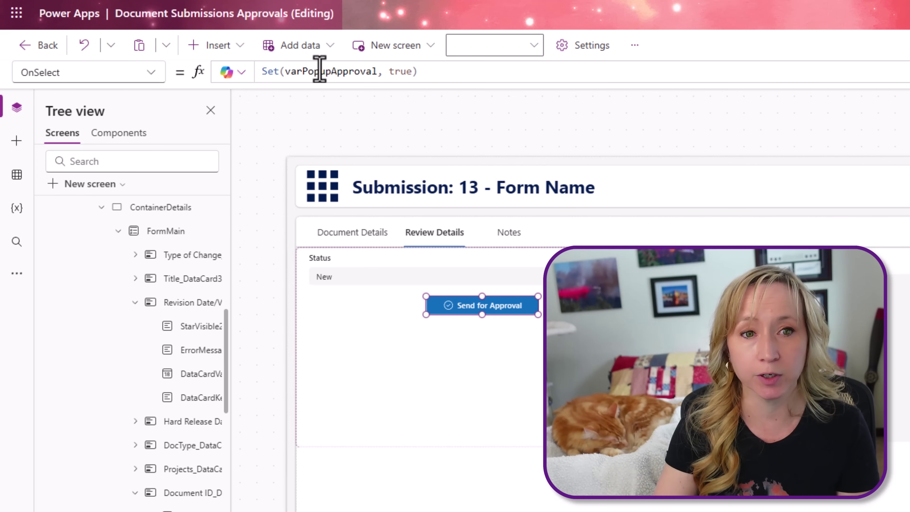
Open the submission approval confirmation for submission 13 and inspect the full OnSelect formula of its Yes, Submit button.
{"action": "left_click", "coordinate": [492, 307], "text": "alt"}
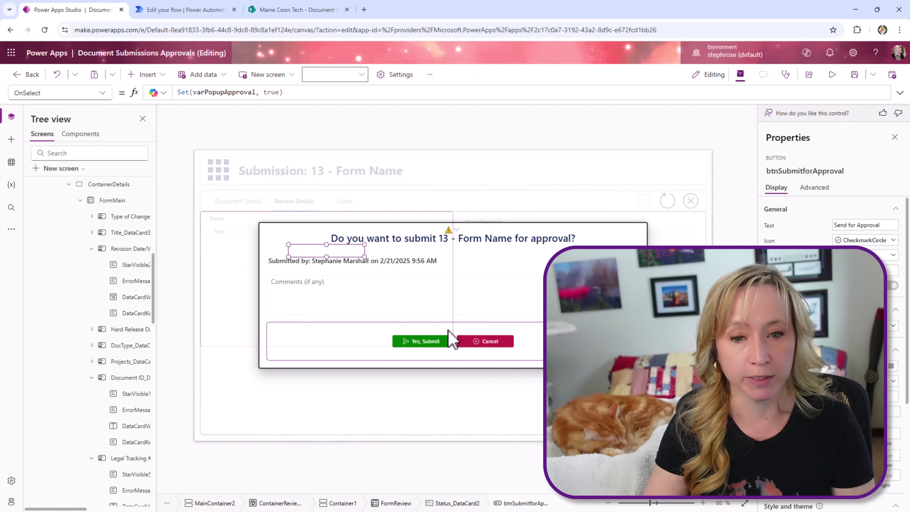
{"action": "left_click", "coordinate": [427, 341]}
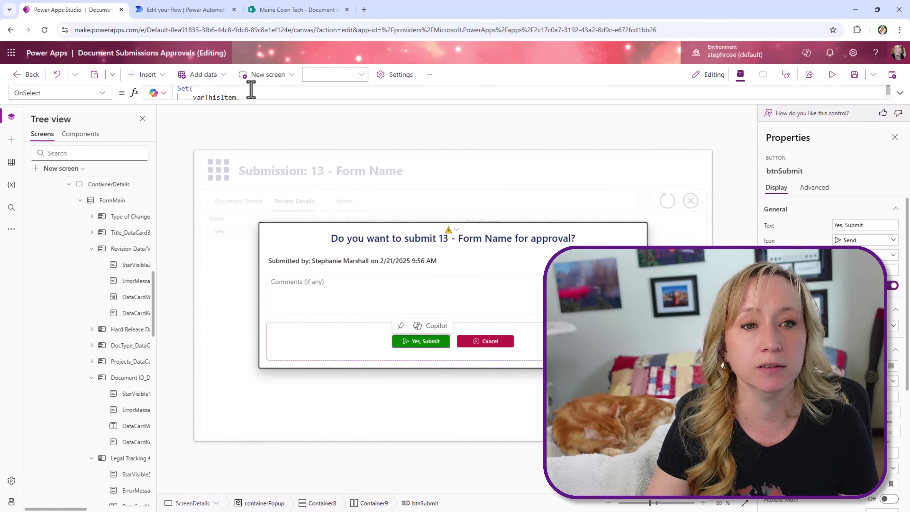
{"action": "left_click_drag", "start_coordinate": [249, 102], "coordinate": [292, 343]}
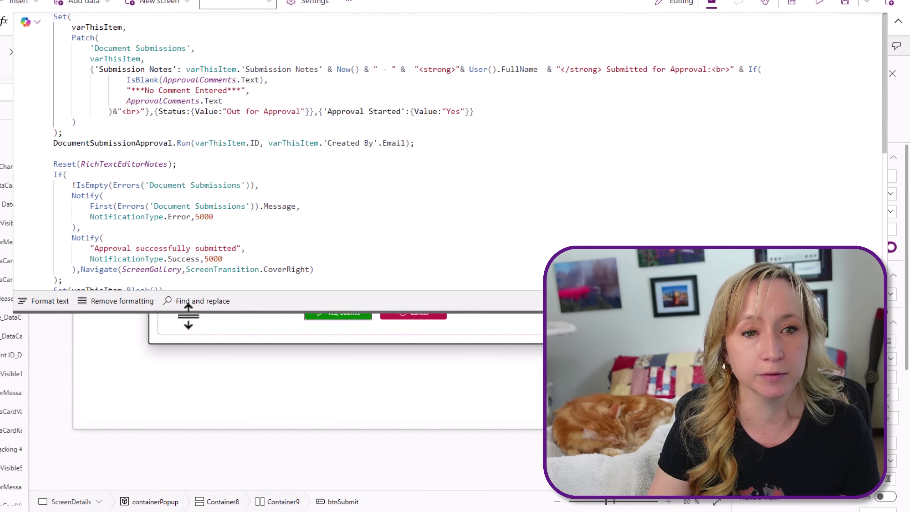
{"action": "left_click_drag", "start_coordinate": [188, 315], "coordinate": [201, 426]}
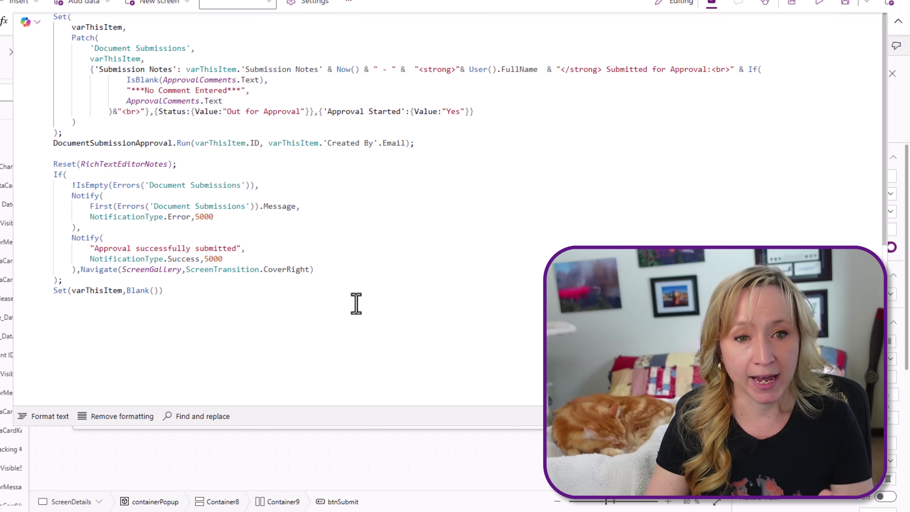
{"action": "left_click", "coordinate": [426, 140]}
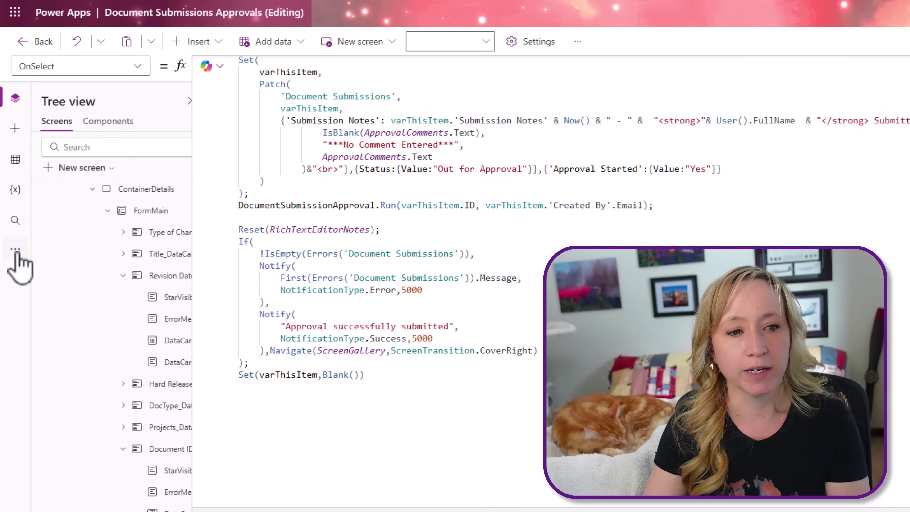
Show the Power Automate flows in the app and view the details of the Document Submission Approval flow.
{"action": "left_click", "coordinate": [15, 250]}
{"action": "left_click", "coordinate": [86, 310]}
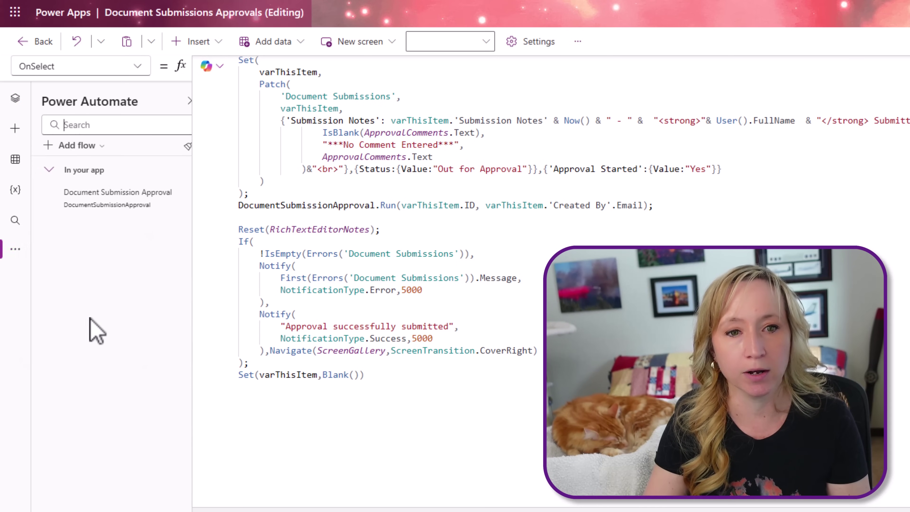
{"action": "mouse_move", "coordinate": [150, 195]}
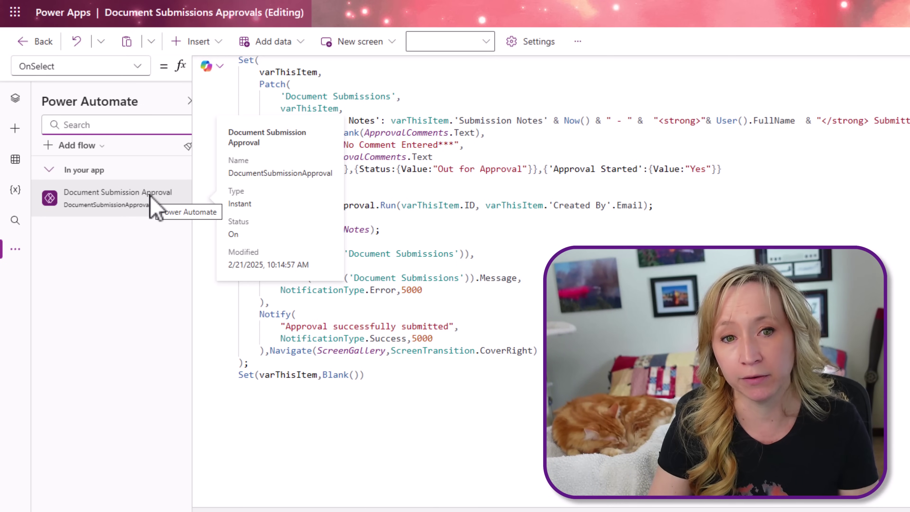
Switch to the Document Submission Approval flow in Power Automate and change the trigger's ID input prompt to "Please enter the Master ID.".
{"action": "left_click", "coordinate": [465, 232]}
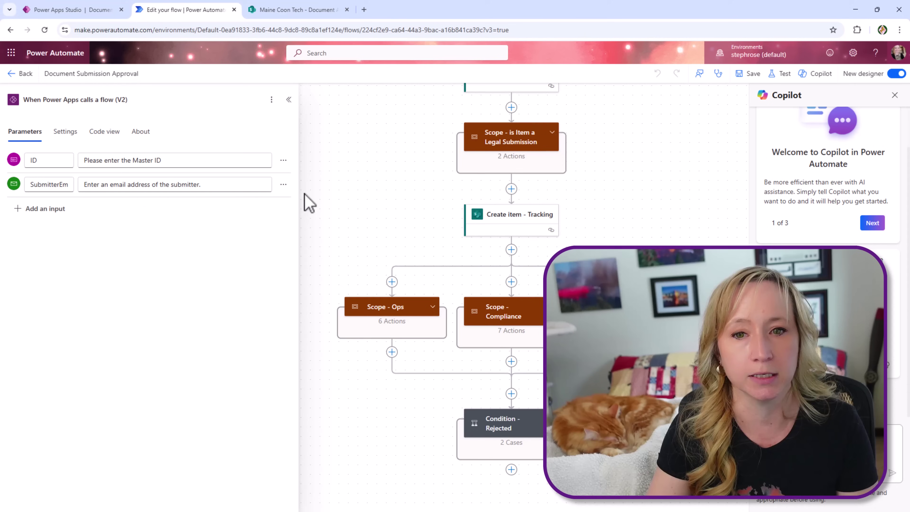
{"action": "scroll", "coordinate": [398, 282], "scroll_direction": "up", "scroll_amount": 10}
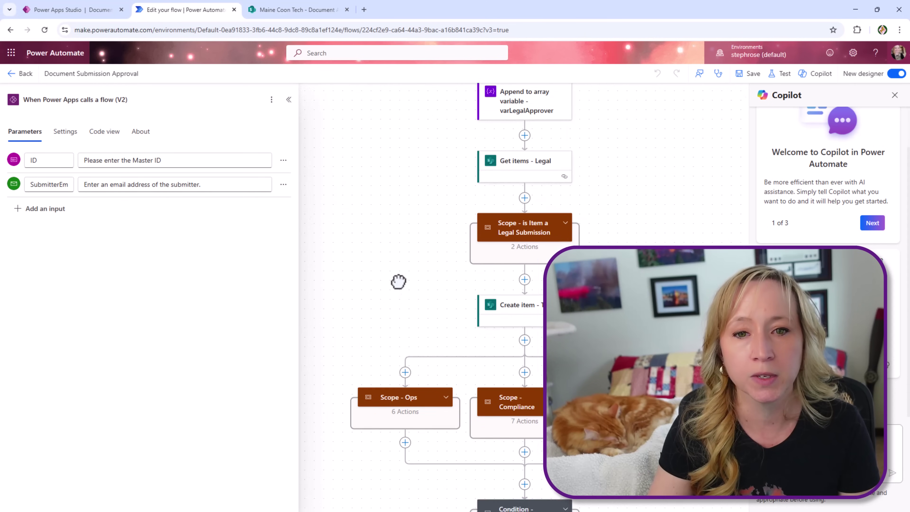
{"action": "scroll", "coordinate": [393, 258], "scroll_direction": "up", "scroll_amount": 6}
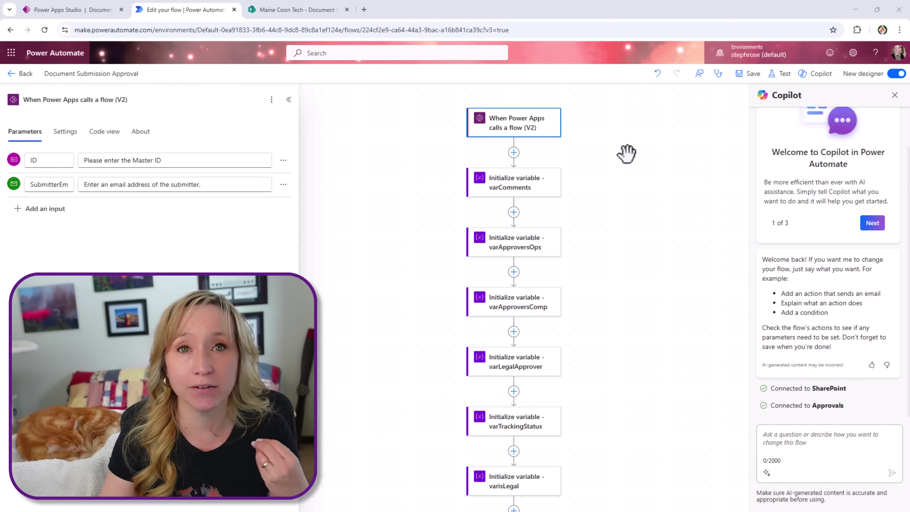
{"action": "left_click", "coordinate": [197, 160]}
{"action": "type", "text": "."}
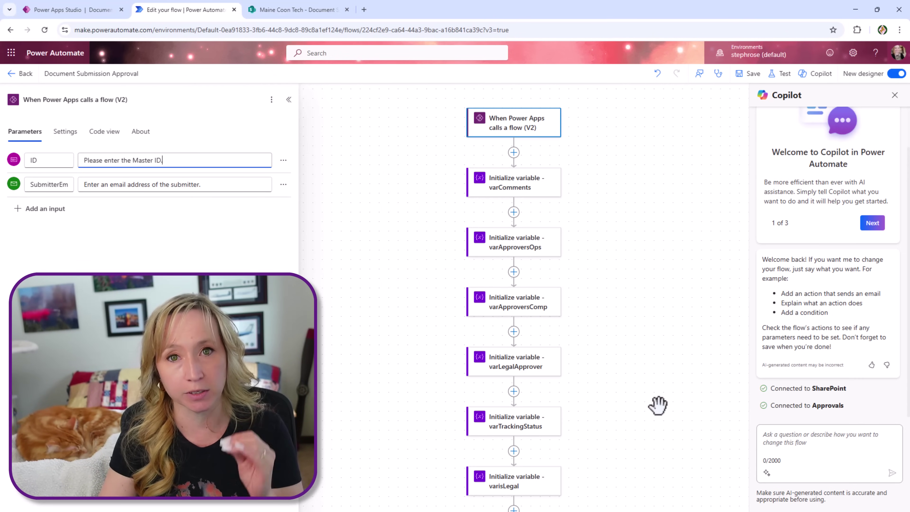
Examine the flow's variable initializations and the parameters of the Get item - Submitted Doc and Get items - Legal actions.
{"action": "left_click_drag", "start_coordinate": [658, 405], "coordinate": [650, 355]}
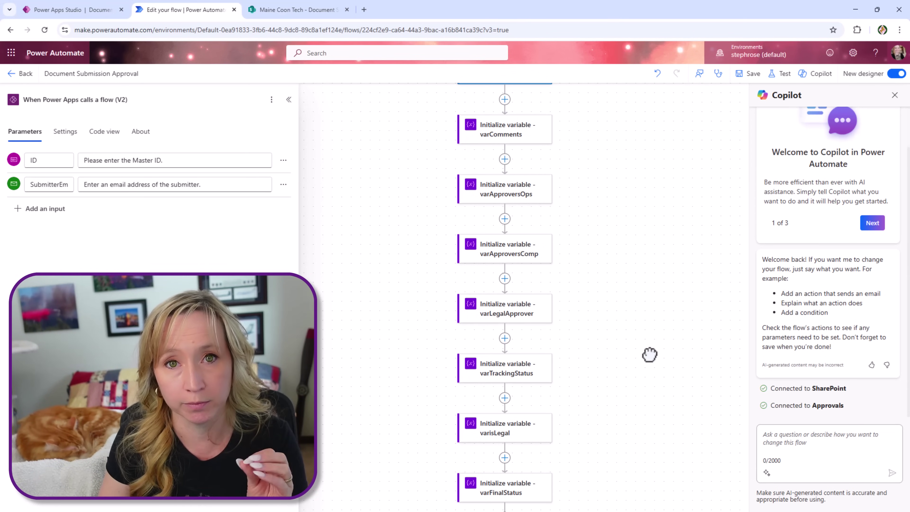
{"action": "left_click_drag", "start_coordinate": [650, 355], "coordinate": [603, 92]}
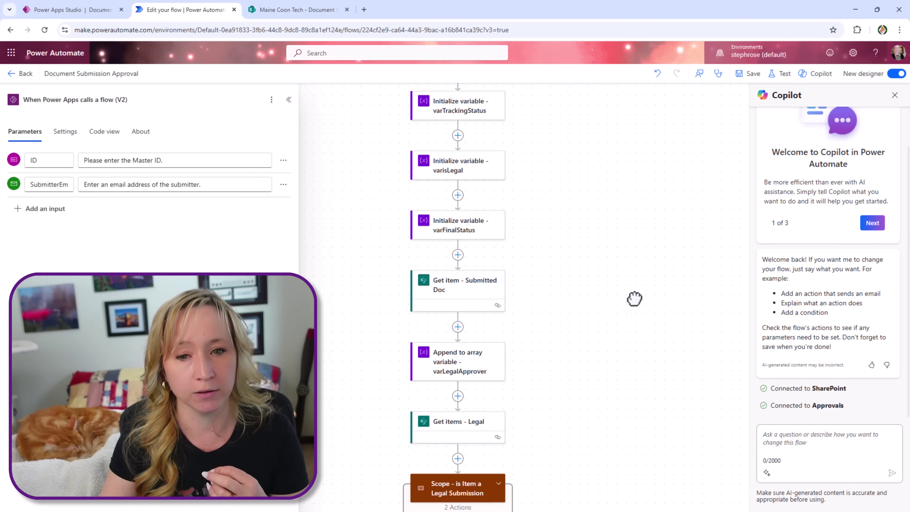
{"action": "left_click_drag", "start_coordinate": [634, 298], "coordinate": [668, 230]}
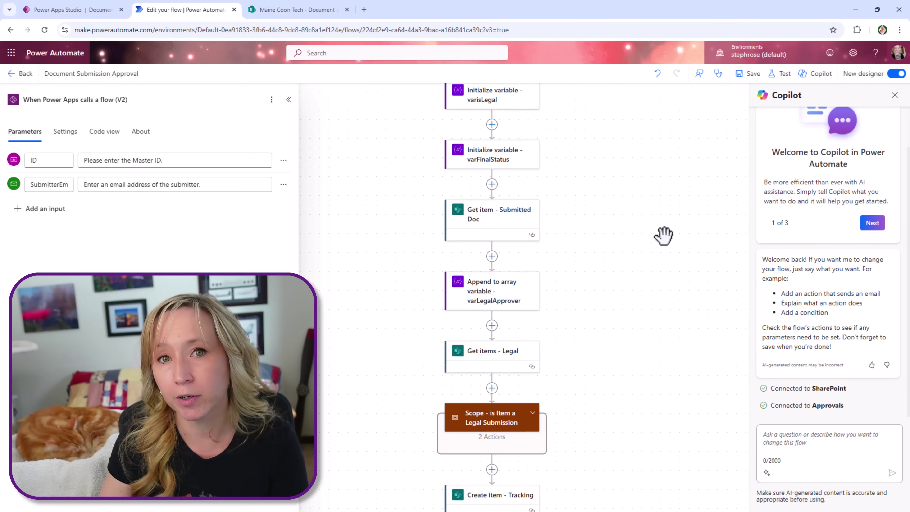
{"action": "left_click", "coordinate": [506, 223]}
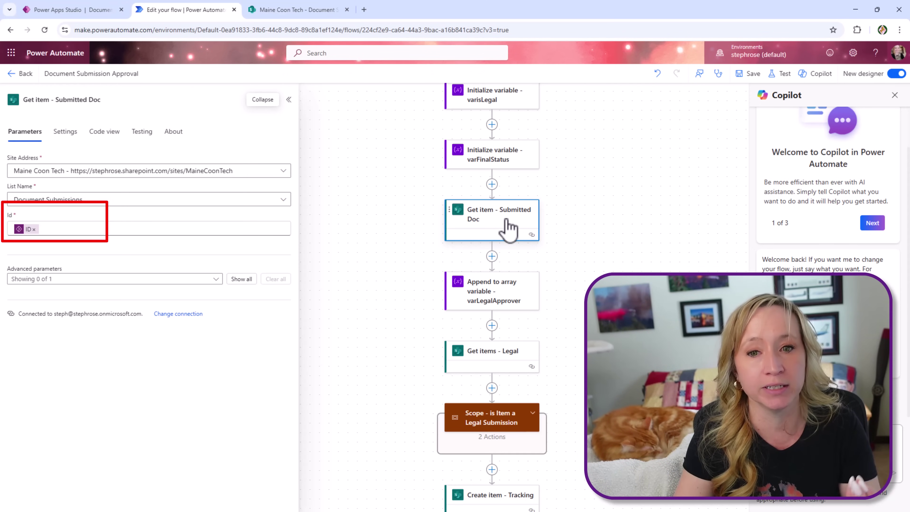
{"action": "scroll", "coordinate": [633, 237], "scroll_direction": "down", "scroll_amount": 3}
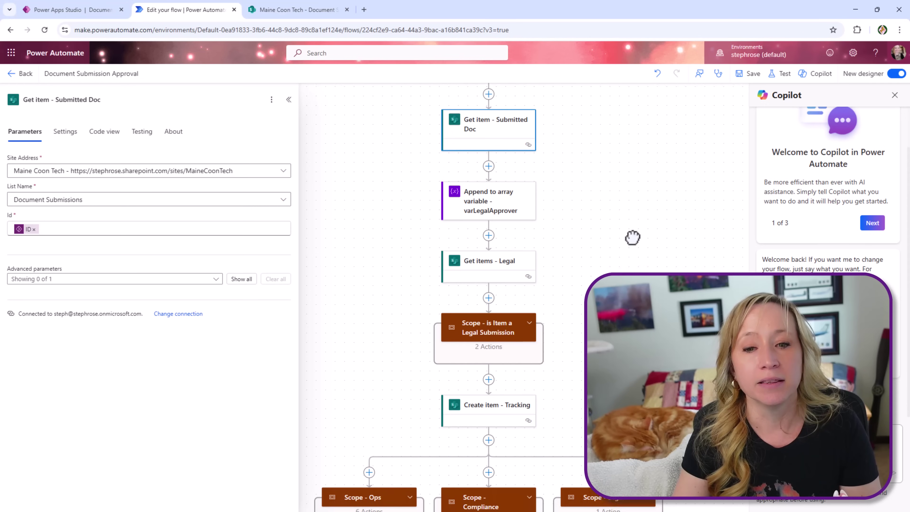
{"action": "left_click", "coordinate": [516, 255]}
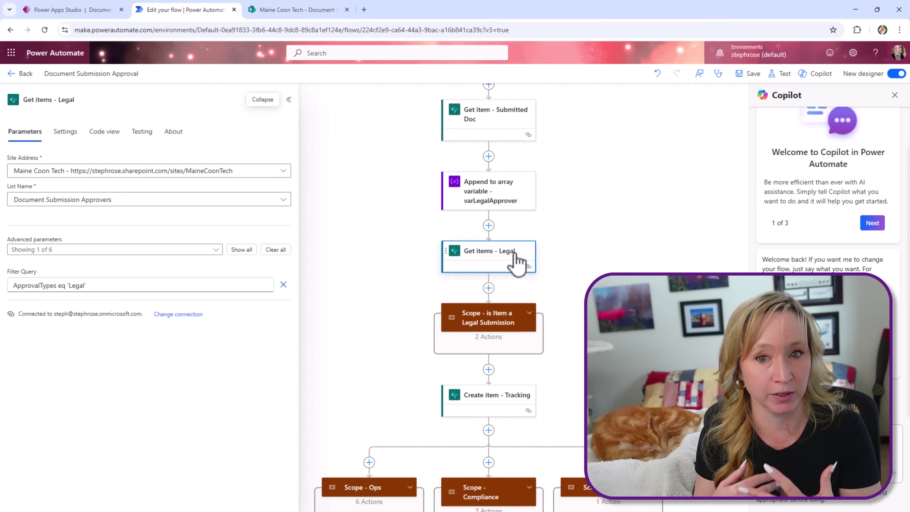
Examine the Create item - Tracking parameters, view the Document Approval Tracking list in SharePoint, and return to the flow.
{"action": "left_click_drag", "start_coordinate": [590, 375], "coordinate": [594, 268]}
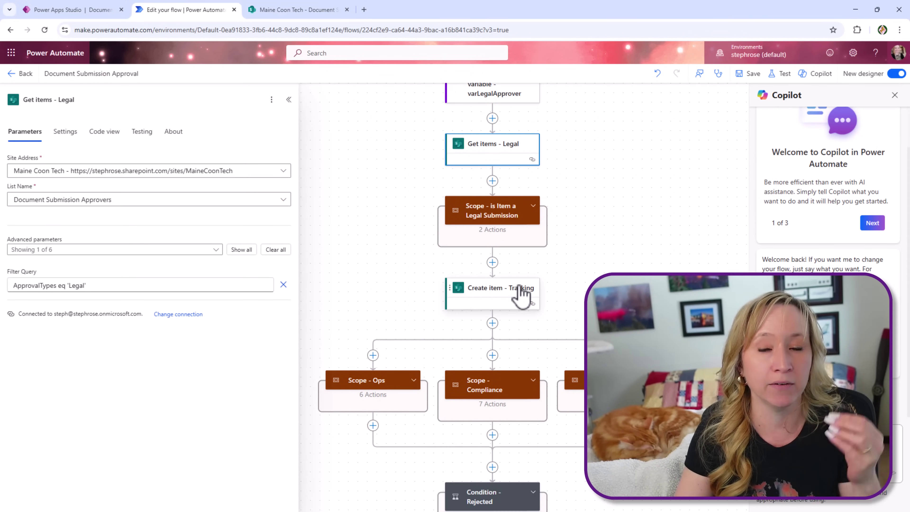
{"action": "left_click", "coordinate": [518, 300]}
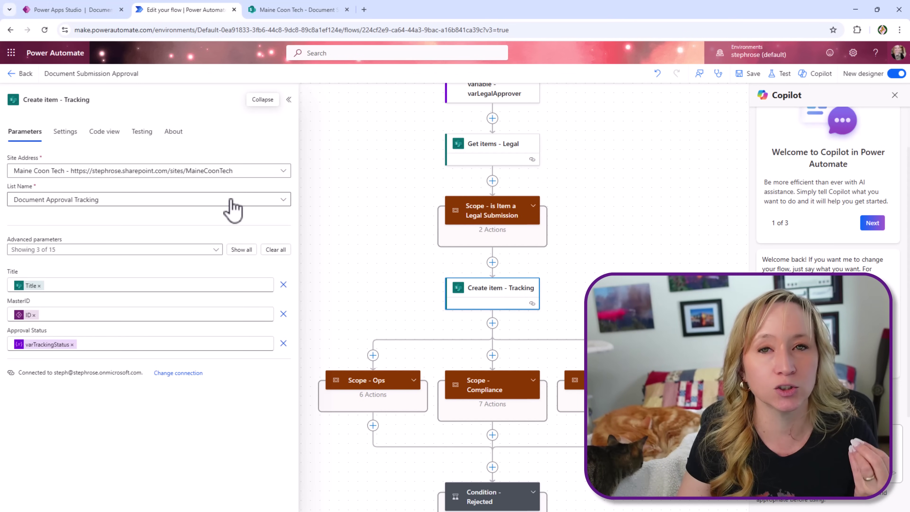
{"action": "left_click", "coordinate": [300, 11]}
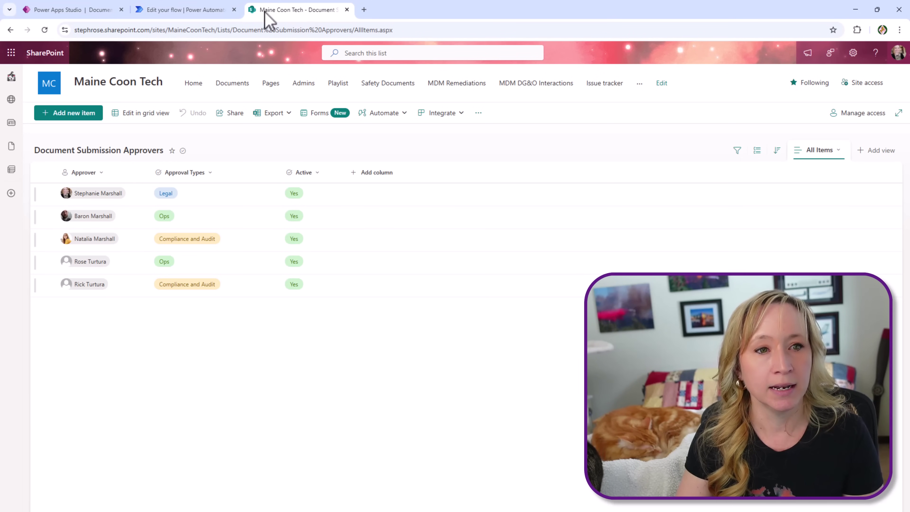
{"action": "left_click", "coordinate": [164, 11]}
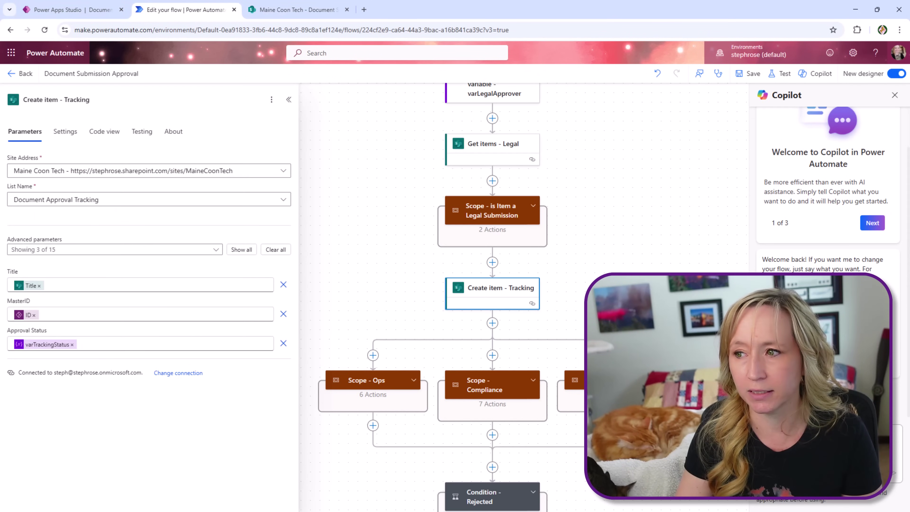
{"action": "key", "text": "ctrl+Tab"}
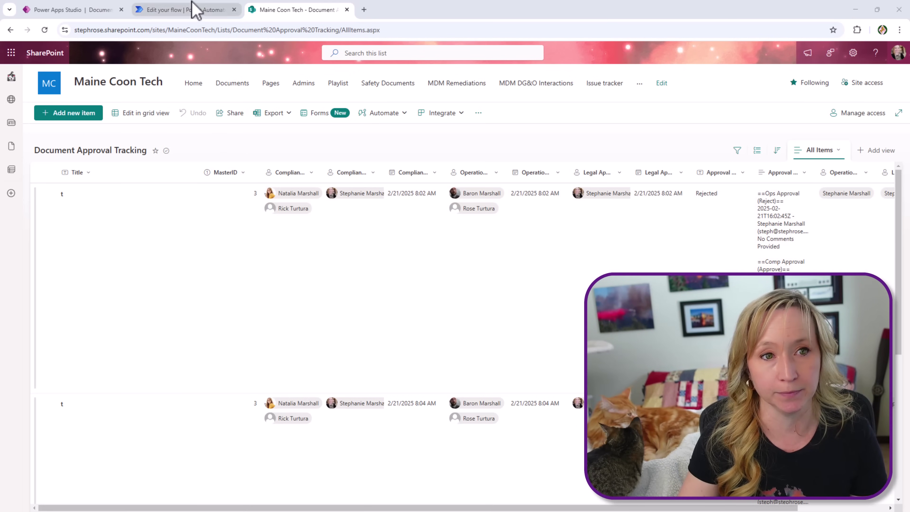
{"action": "left_click", "coordinate": [193, 10]}
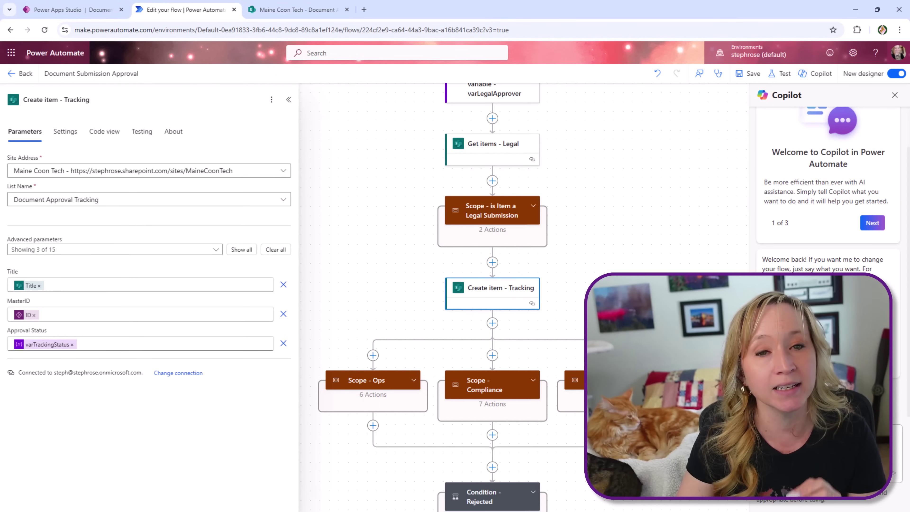
Check the parallel branch option after Create item - Tracking, search the actions for "scope", and leave without adding anything.
{"action": "left_click_drag", "start_coordinate": [617, 300], "coordinate": [633, 191]}
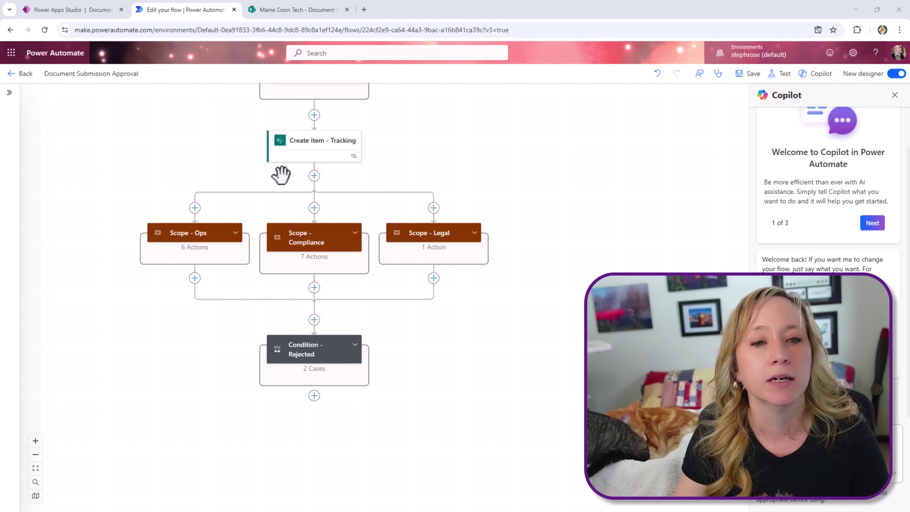
{"action": "left_click", "coordinate": [314, 175]}
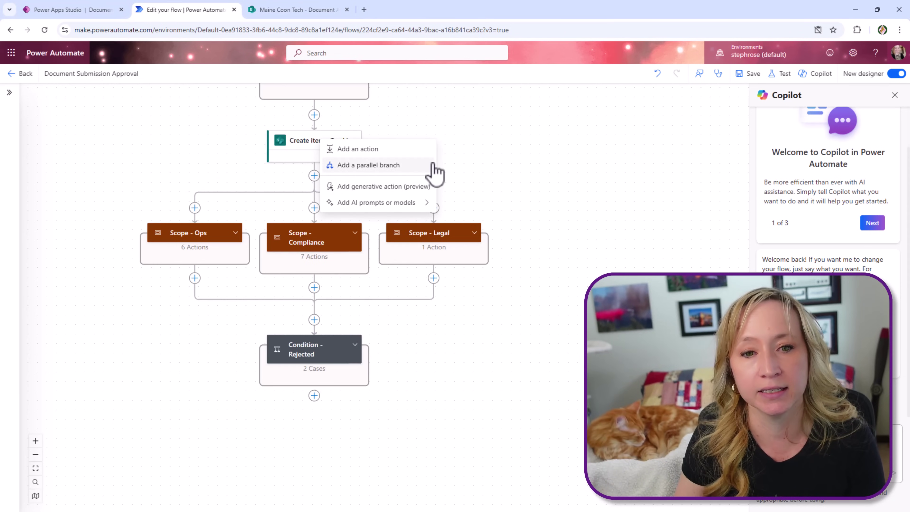
{"action": "left_click", "coordinate": [458, 167]}
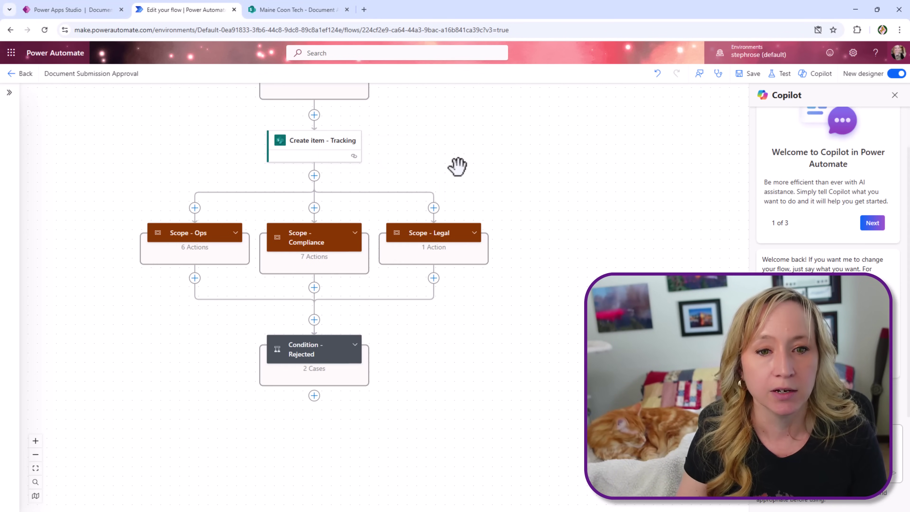
{"action": "left_click", "coordinate": [314, 175]}
{"action": "left_click", "coordinate": [315, 189]}
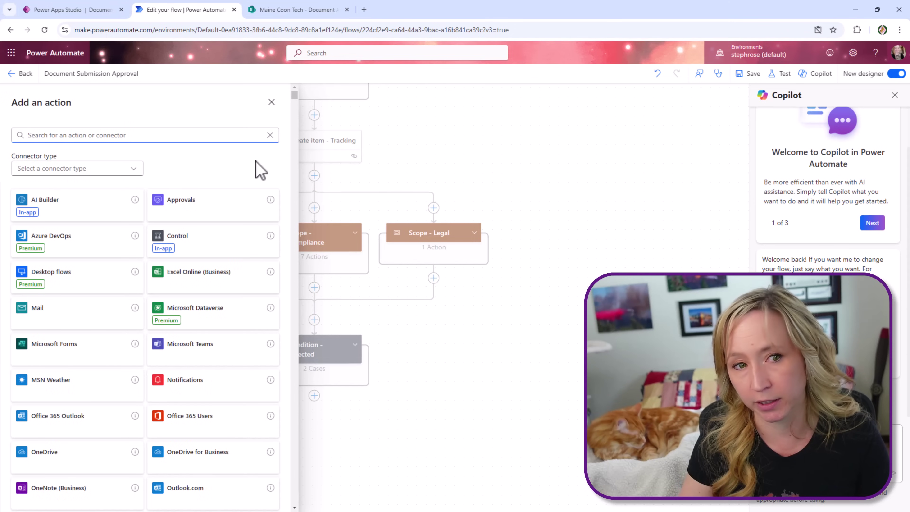
{"action": "type", "text": "scope"}
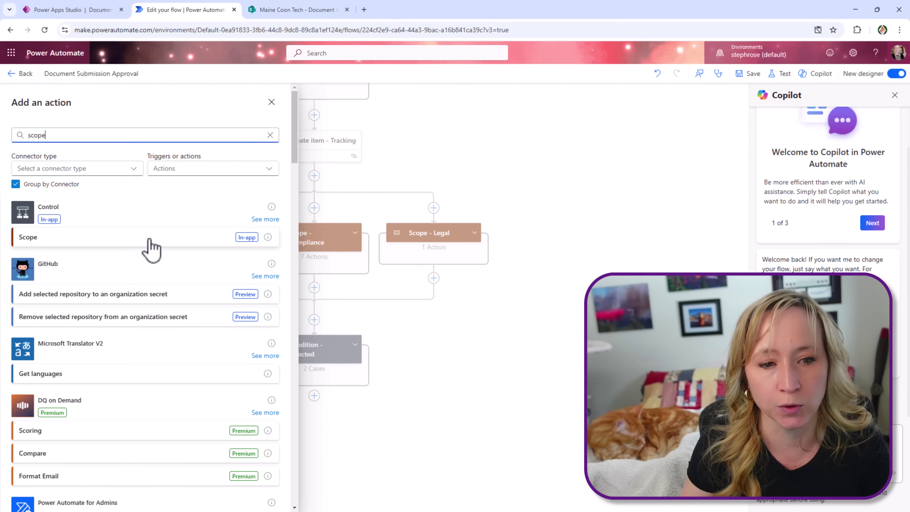
{"action": "left_click", "coordinate": [544, 182]}
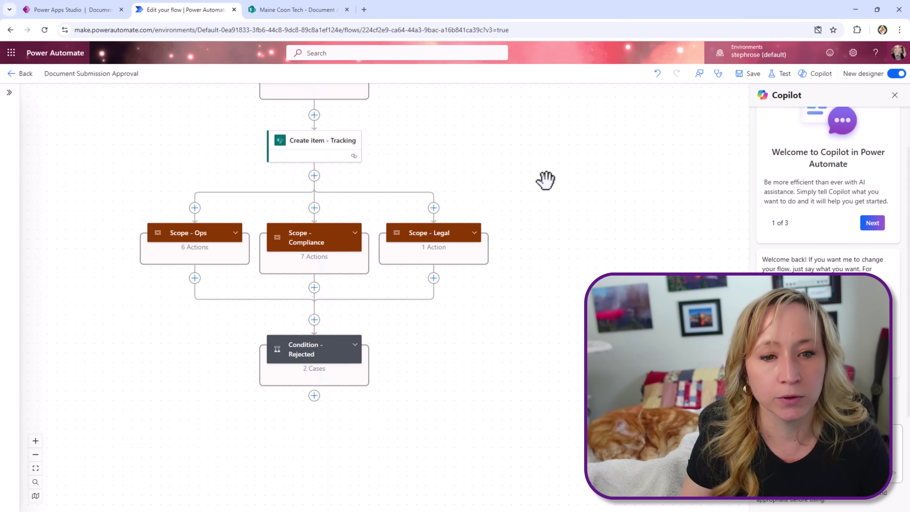
Expand the parallel Ops, Compliance and Legal scopes, and the condition in the Legal scope, to examine their actions.
{"action": "left_click", "coordinate": [236, 232]}
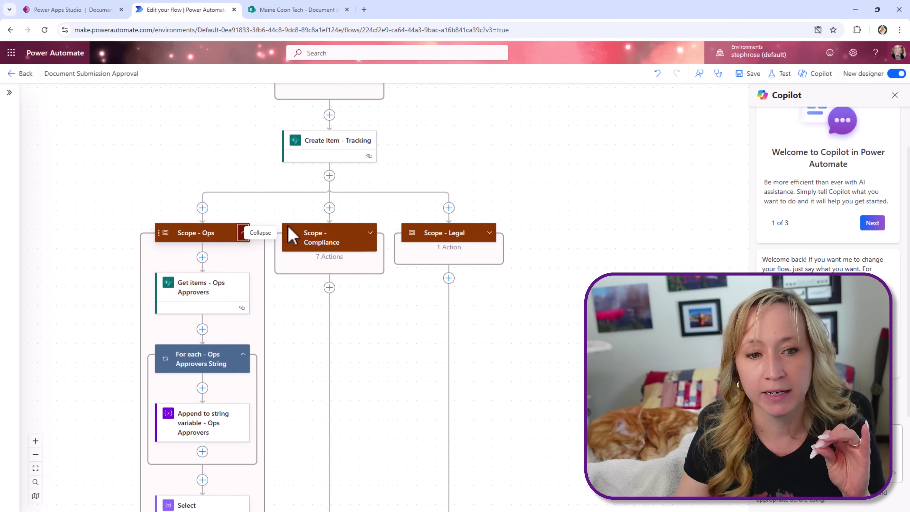
{"action": "left_click", "coordinate": [370, 235]}
{"action": "left_click", "coordinate": [505, 233]}
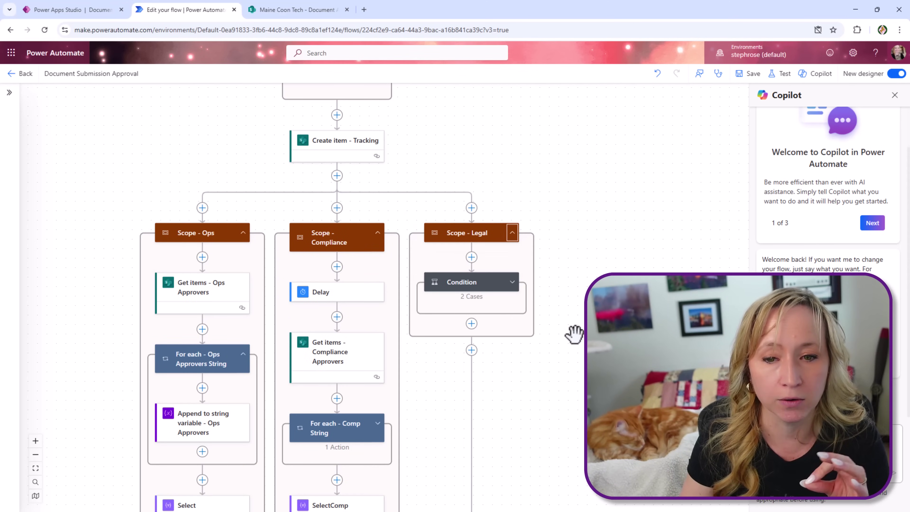
{"action": "left_click", "coordinate": [511, 284]}
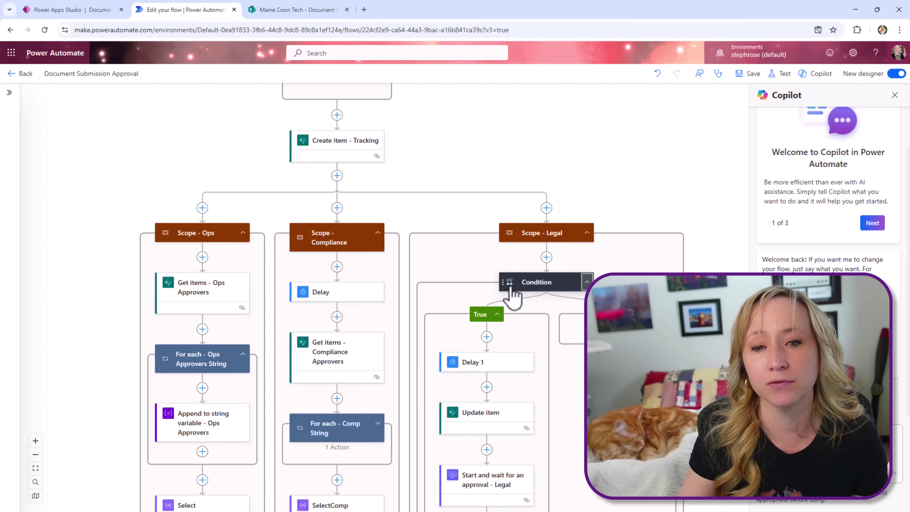
Collapse the Ops, Compliance and Legal scopes and expand Condition - Rejected to view its branches.
{"action": "left_click", "coordinate": [243, 233]}
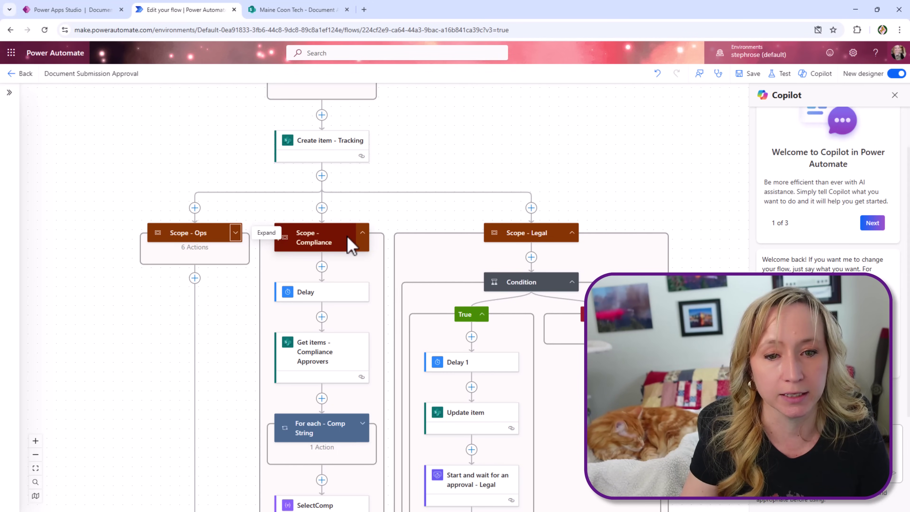
{"action": "left_click", "coordinate": [363, 233]}
{"action": "left_click", "coordinate": [554, 234]}
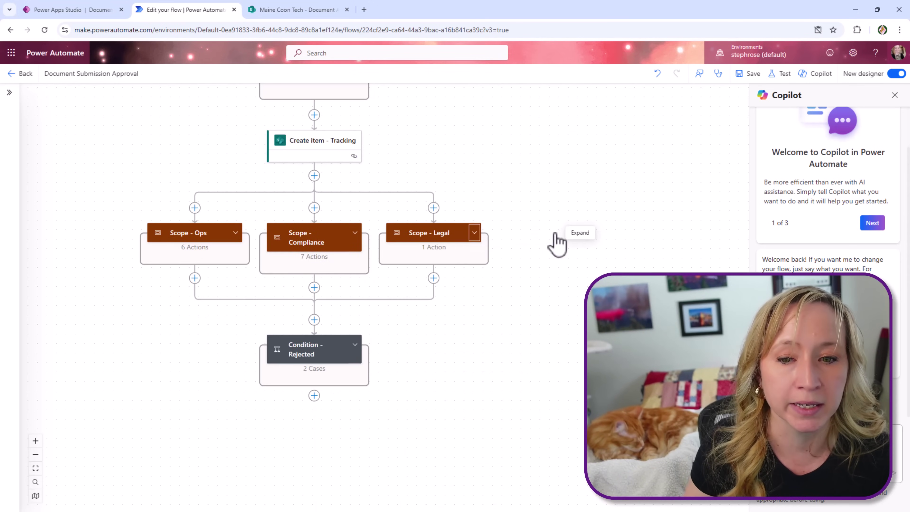
{"action": "left_click", "coordinate": [354, 350]}
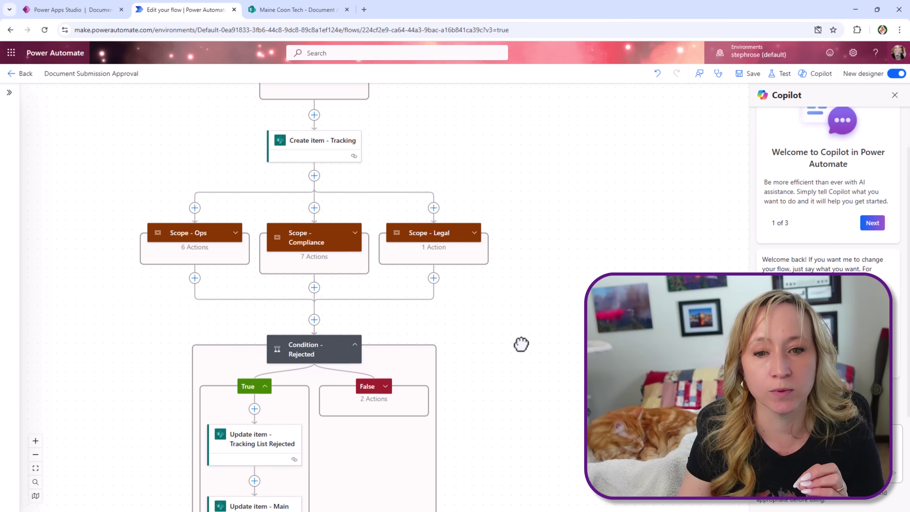
Open the Condition - Rejected parameters to examine the outcome comparisons in its condition expression.
{"action": "left_click_drag", "start_coordinate": [520, 343], "coordinate": [528, 214]}
{"action": "left_click", "coordinate": [320, 221]}
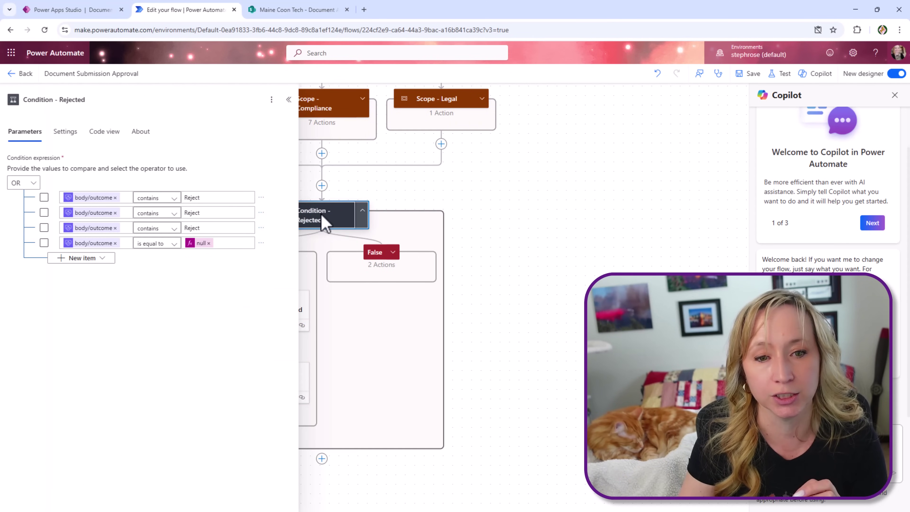
{"action": "left_click_drag", "start_coordinate": [392, 185], "coordinate": [501, 196]}
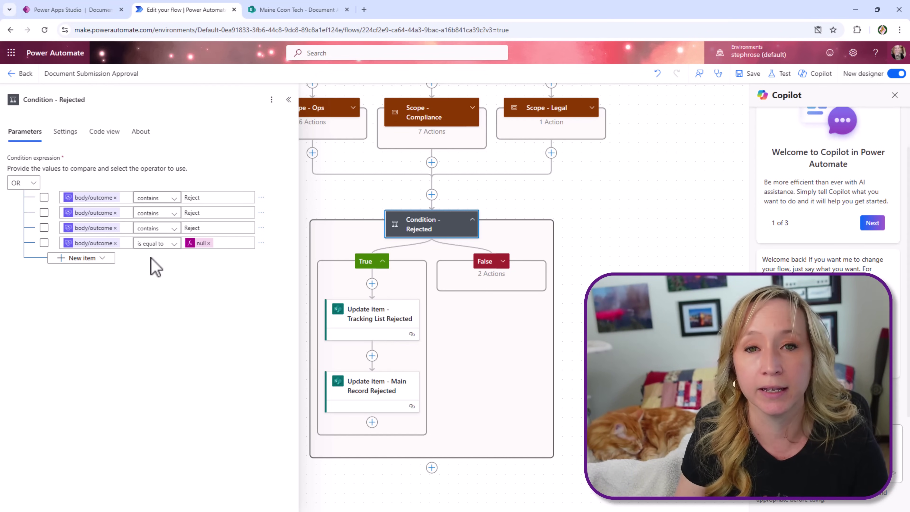
Expand the False branch and examine the parameters of the tracking list and main record Update item actions in both branches.
{"action": "left_click", "coordinate": [500, 262]}
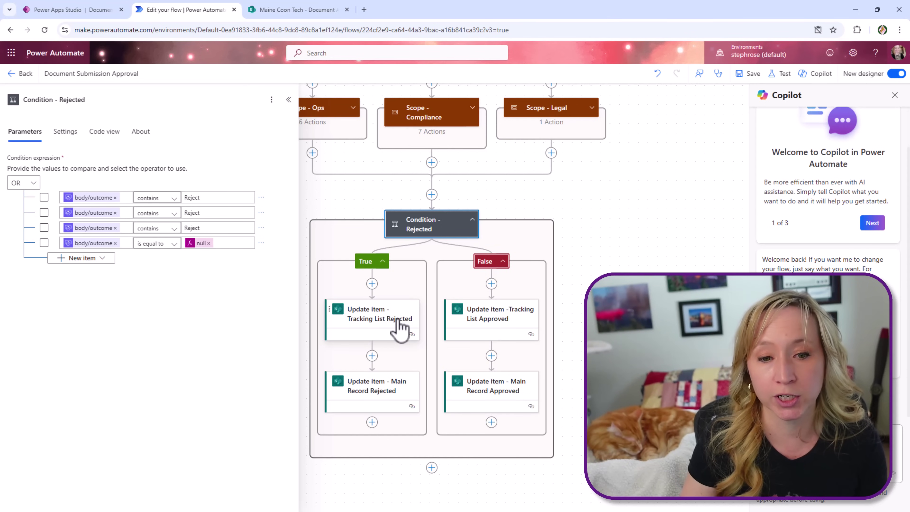
{"action": "left_click", "coordinate": [398, 326]}
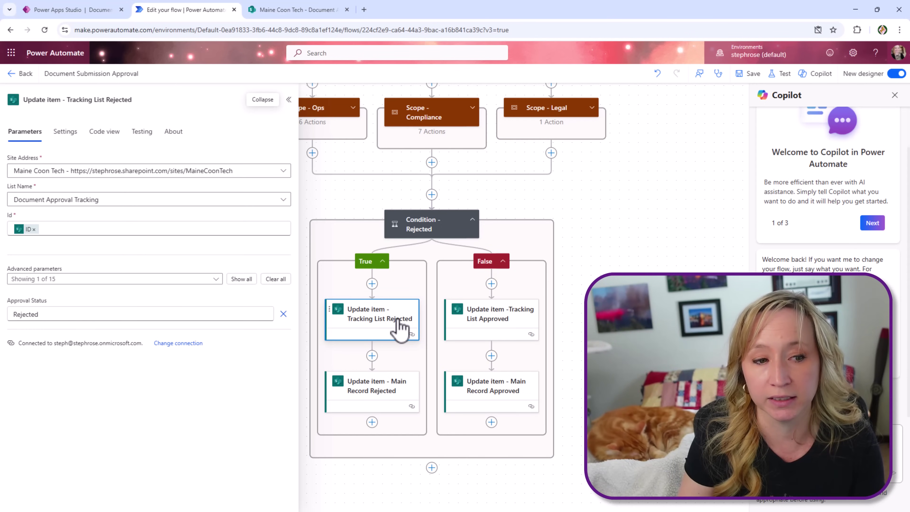
{"action": "left_click", "coordinate": [387, 393]}
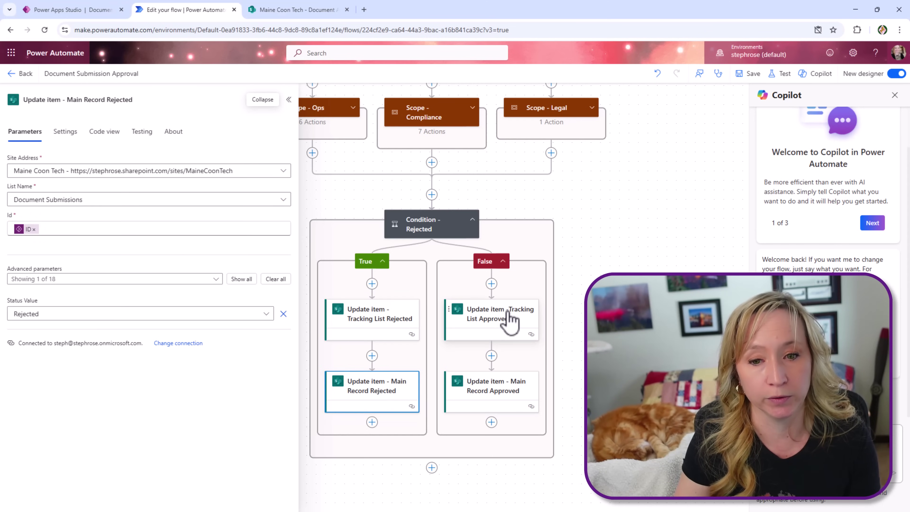
{"action": "left_click", "coordinate": [511, 321]}
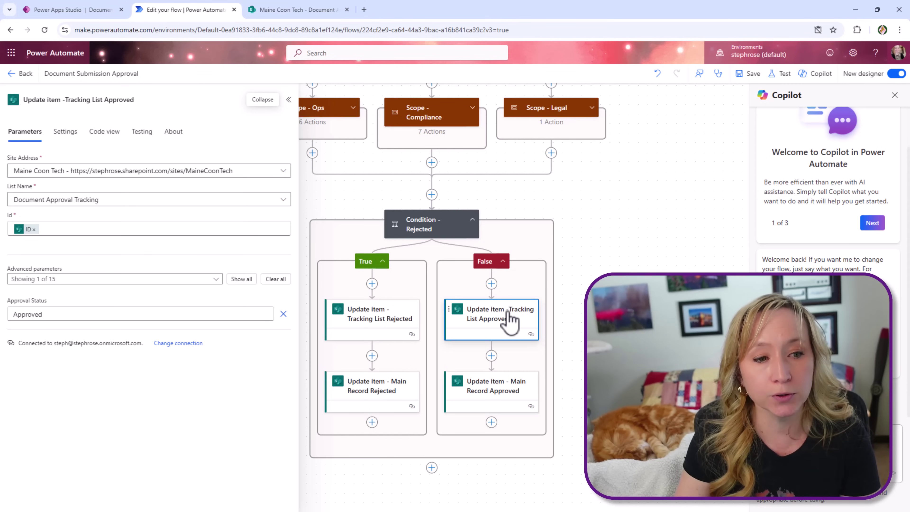
{"action": "left_click", "coordinate": [512, 391]}
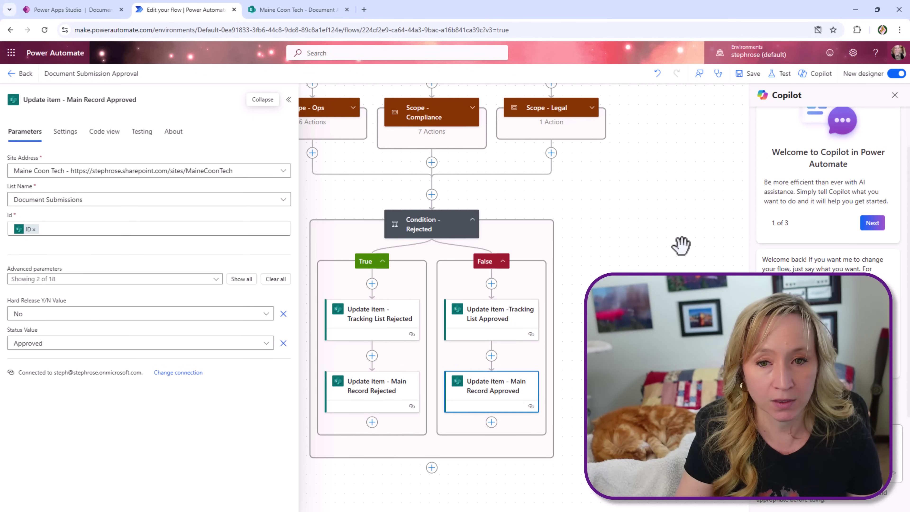
{"action": "left_click_drag", "start_coordinate": [681, 246], "coordinate": [724, 264]}
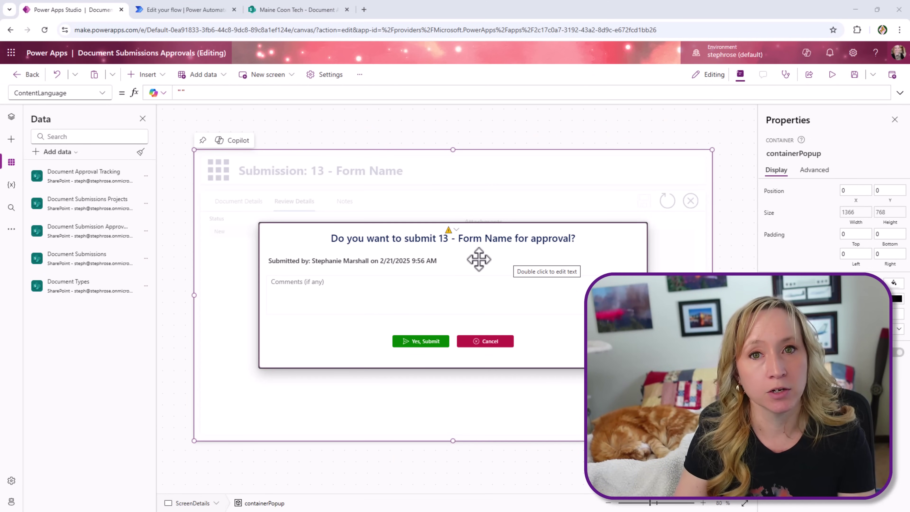
Switch to Power Apps Studio and create a new blank Power Automate flow from within the app.
{"action": "left_click", "coordinate": [11, 229]}
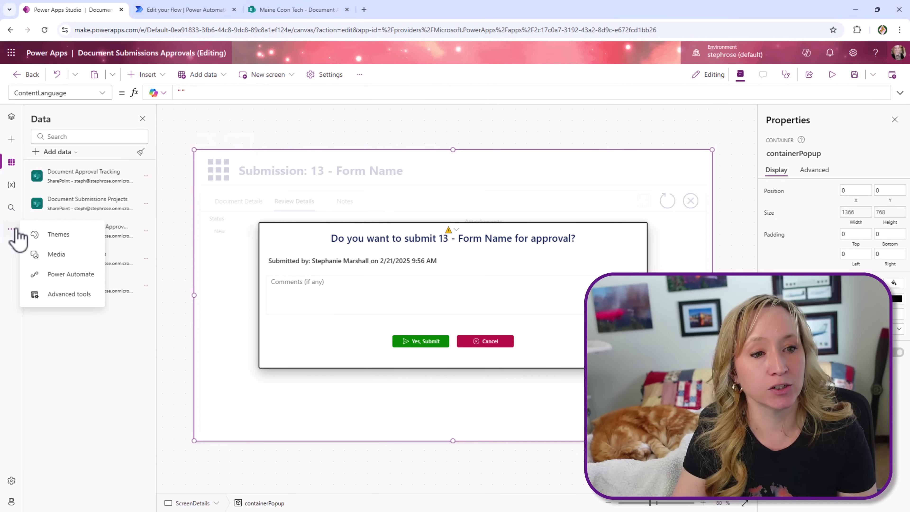
{"action": "left_click", "coordinate": [60, 275]}
{"action": "left_click", "coordinate": [72, 152]}
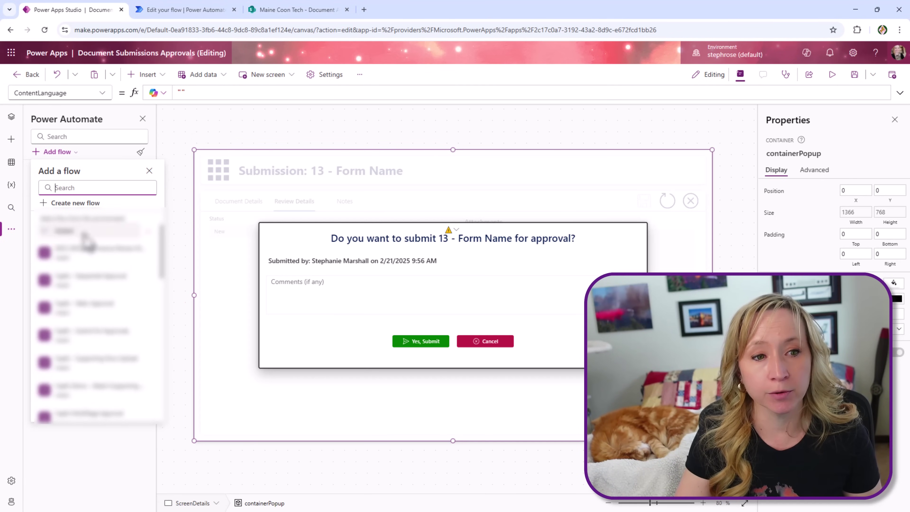
{"action": "left_click", "coordinate": [83, 203]}
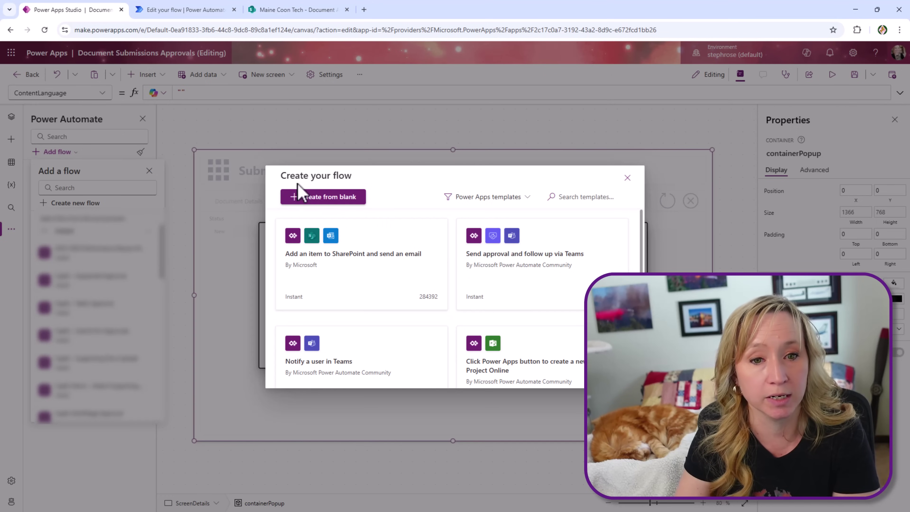
{"action": "left_click", "coordinate": [316, 199]}
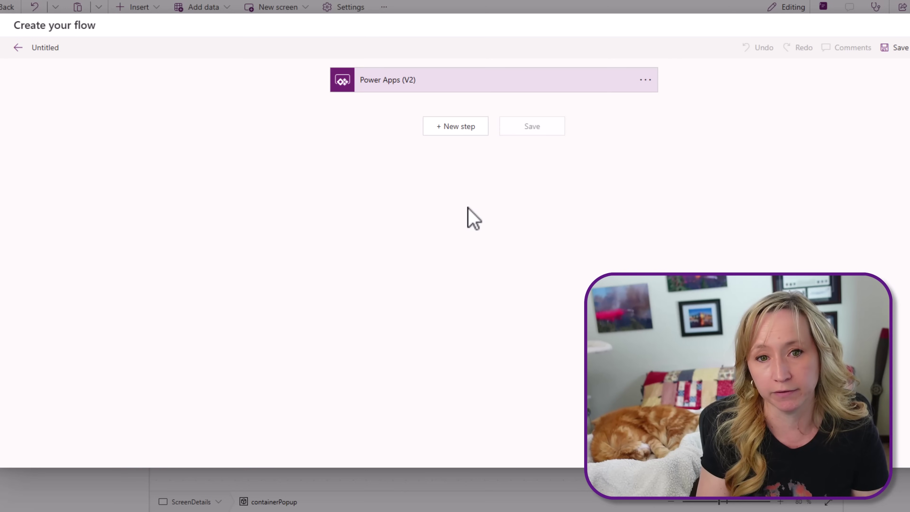
Add a Number input named ID to the Power Apps (V2) trigger with the prompt "Please enter a record ID".
{"action": "left_click", "coordinate": [480, 76]}
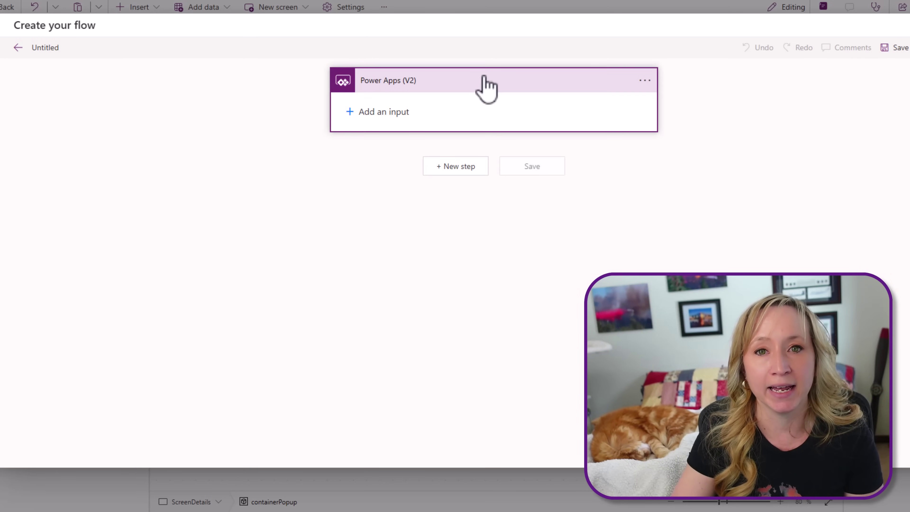
{"action": "left_click", "coordinate": [352, 112]}
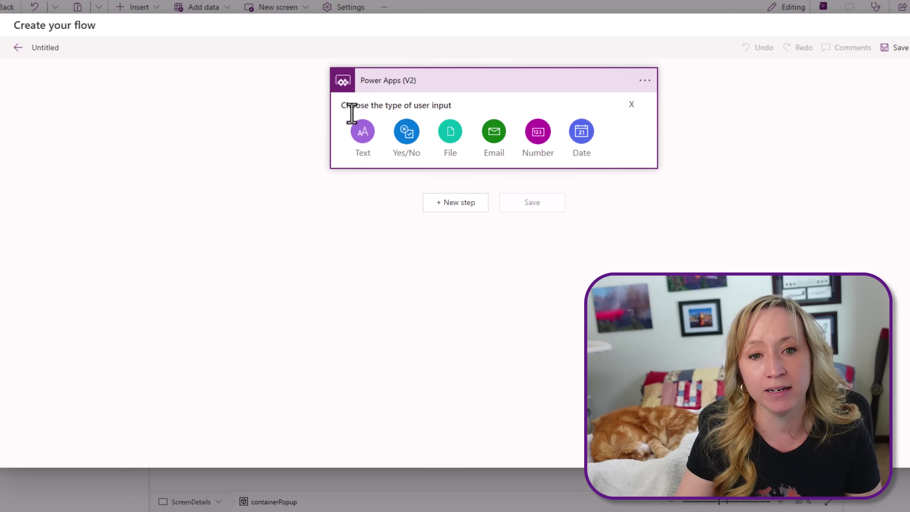
{"action": "left_click", "coordinate": [535, 141]}
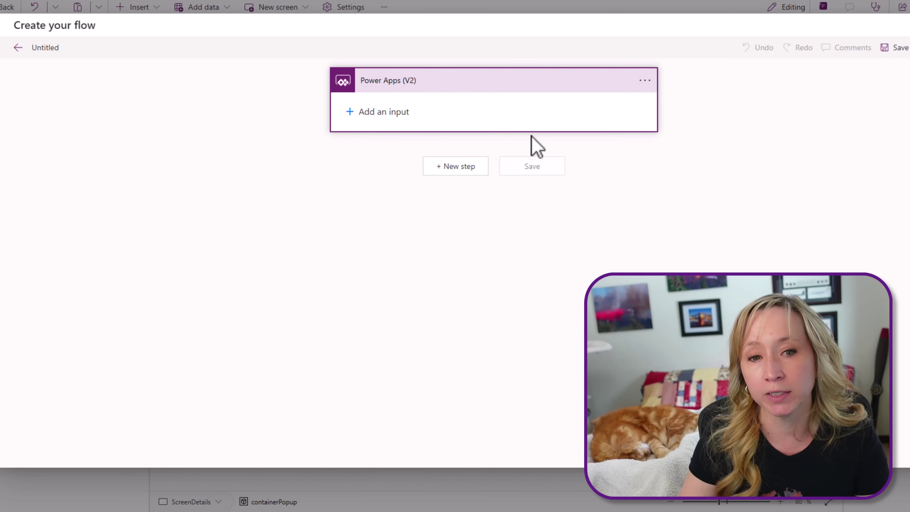
{"action": "double_click", "coordinate": [399, 104]}
{"action": "type", "text": "ID"}
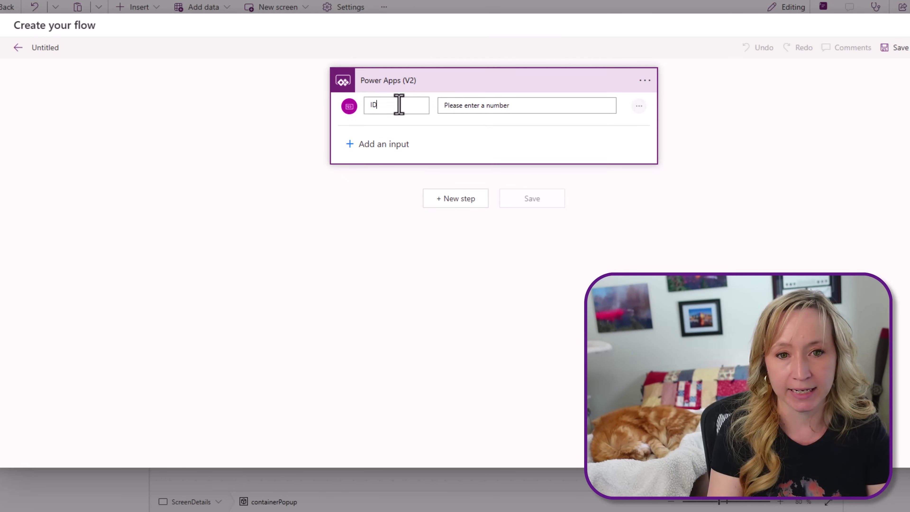
{"action": "double_click", "coordinate": [500, 105]}
{"action": "type", "text": "re"}
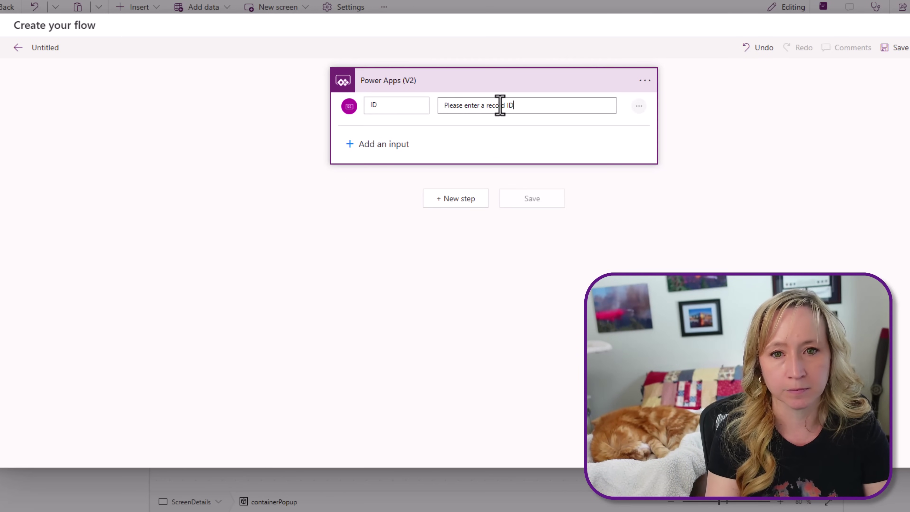
{"action": "type", "text": "cord ID"}
Add an Email input named SubmitterEmail with the prompt "Please enter the e-mail address of the submitter." and start a new flow step.
{"action": "left_click", "coordinate": [399, 145]}
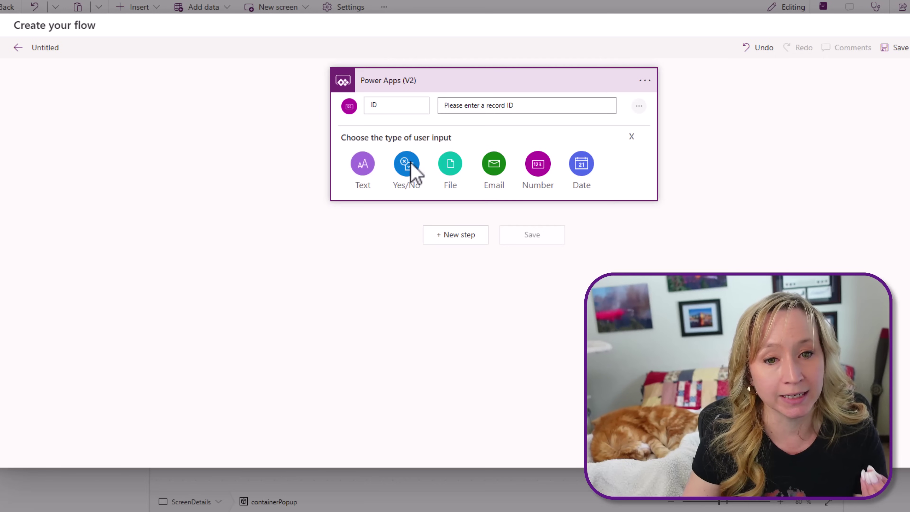
{"action": "left_click", "coordinate": [494, 164]}
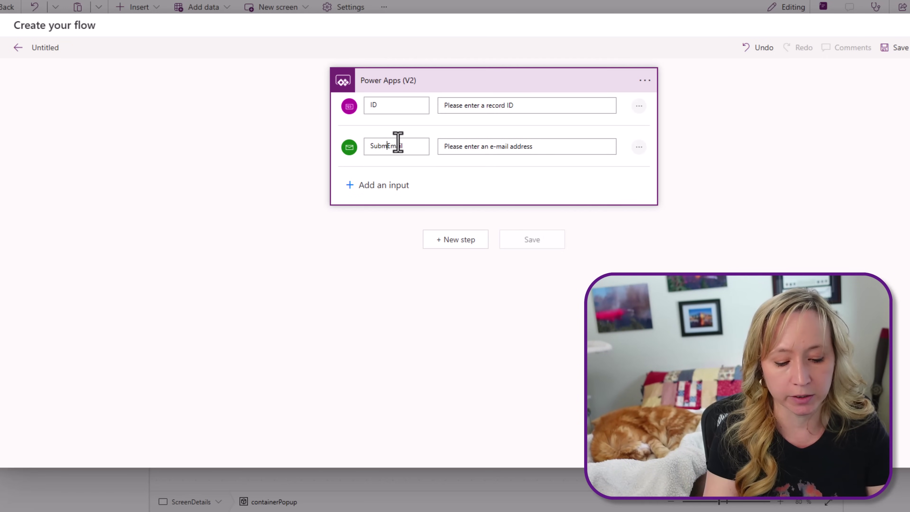
{"action": "double_click", "coordinate": [522, 146]}
{"action": "key", "text": "BackSpace"}
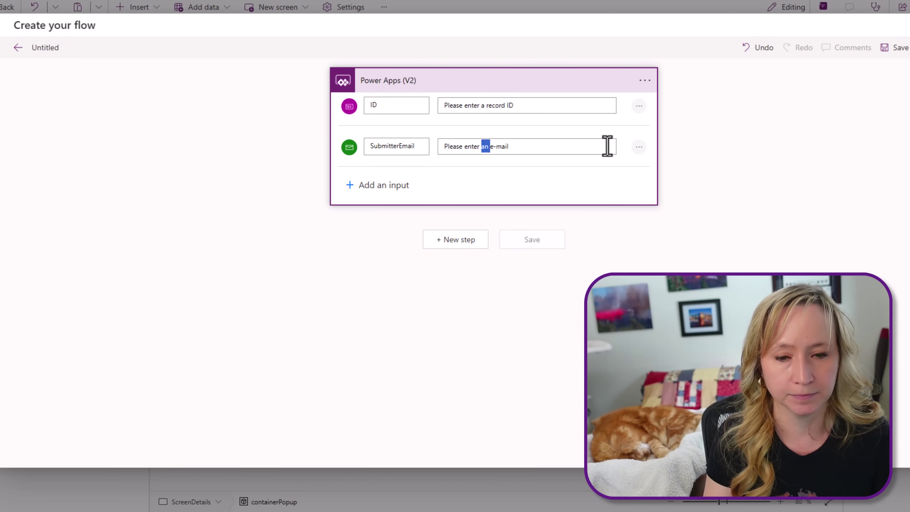
{"action": "type", "text": "the"}
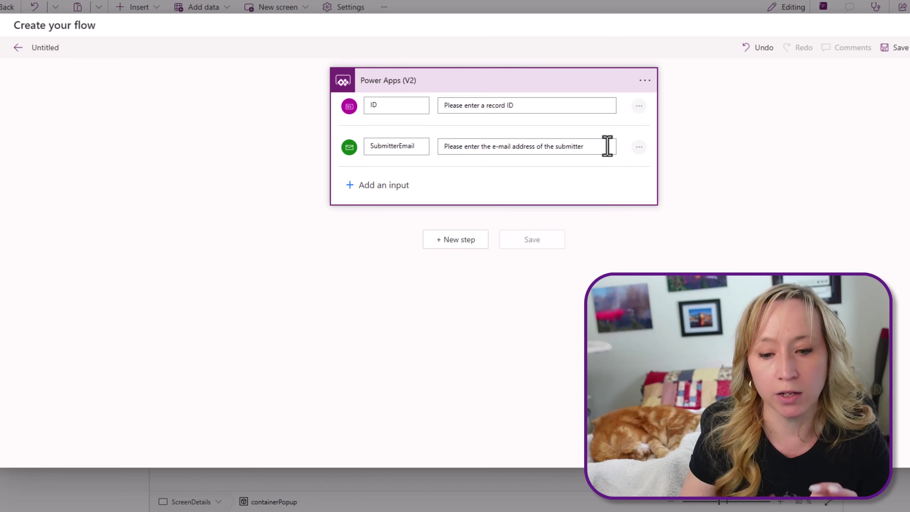
{"action": "type", "text": "."}
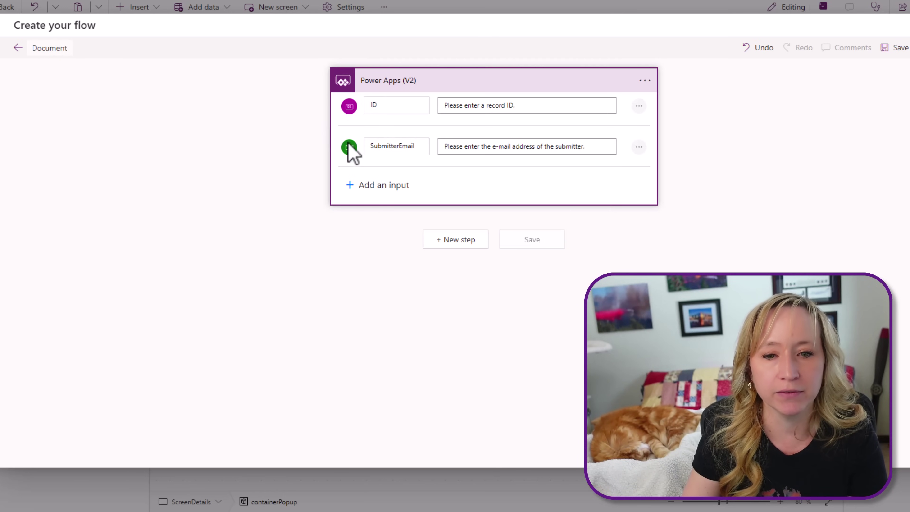
{"action": "left_click", "coordinate": [452, 243]}
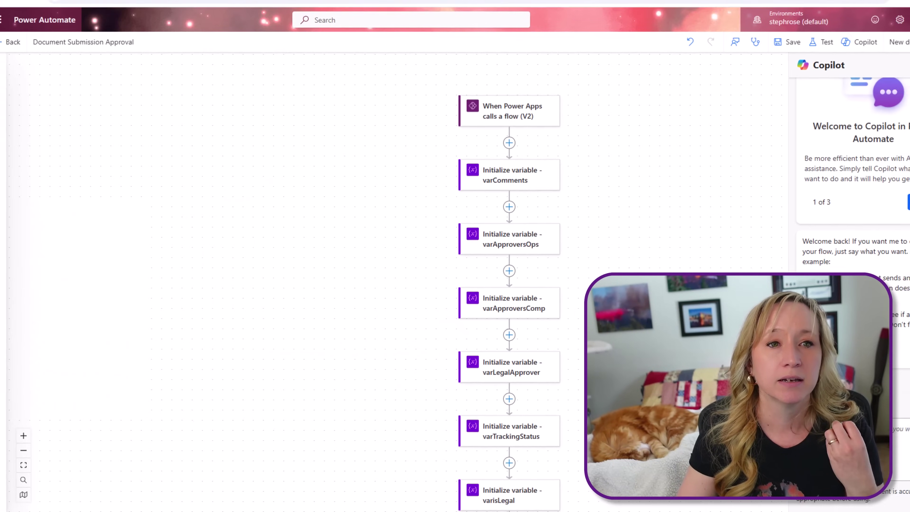
Return to Power Apps Studio, select the Yes, Submit button in the popup, and expand its OnSelect formula to examine it.
{"action": "left_click_drag", "start_coordinate": [396, 126], "coordinate": [389, 130]}
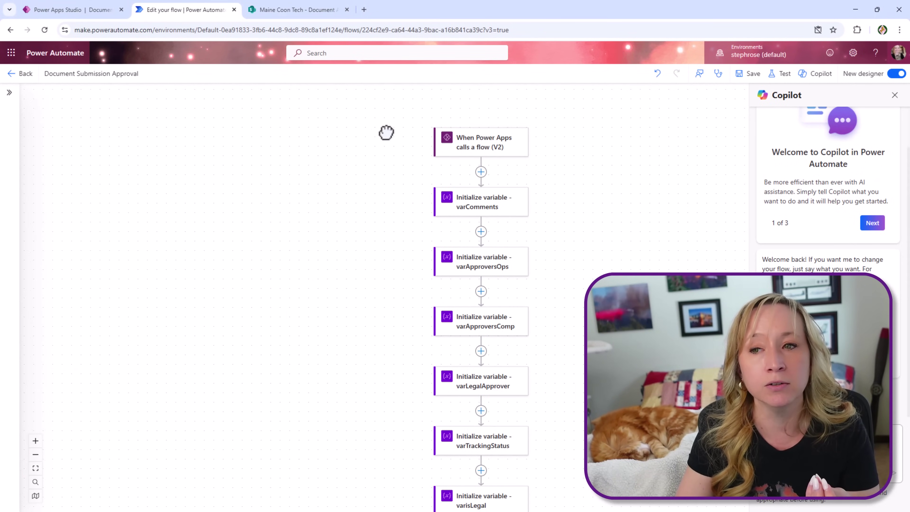
{"action": "left_click", "coordinate": [94, 10]}
{"action": "left_click", "coordinate": [435, 335]}
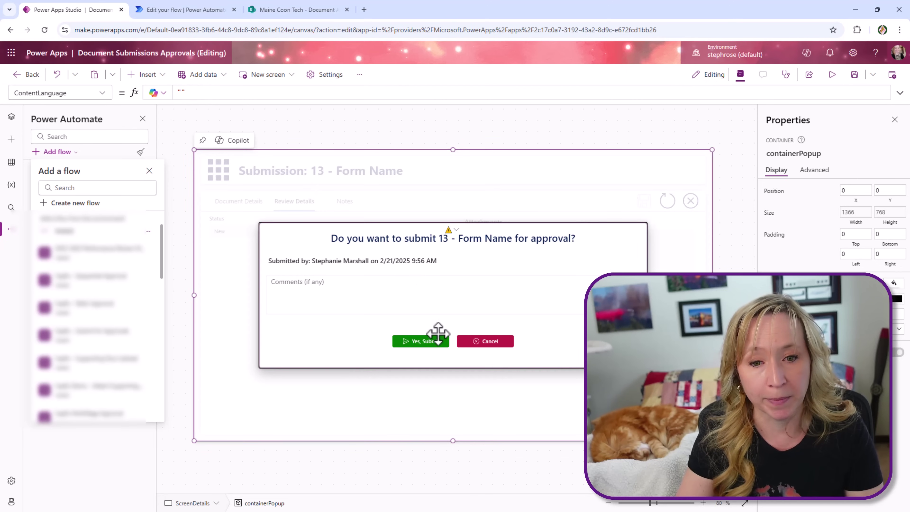
{"action": "left_click", "coordinate": [433, 343]}
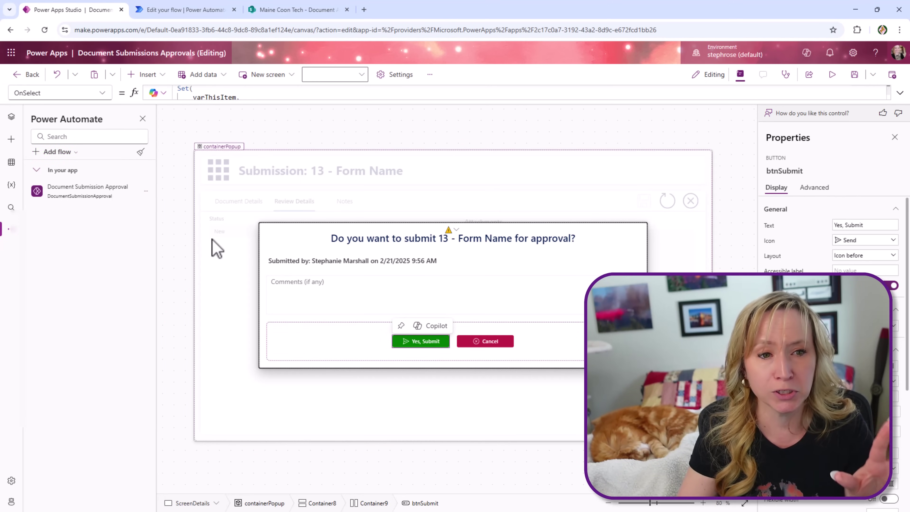
{"action": "mouse_move", "coordinate": [110, 196]}
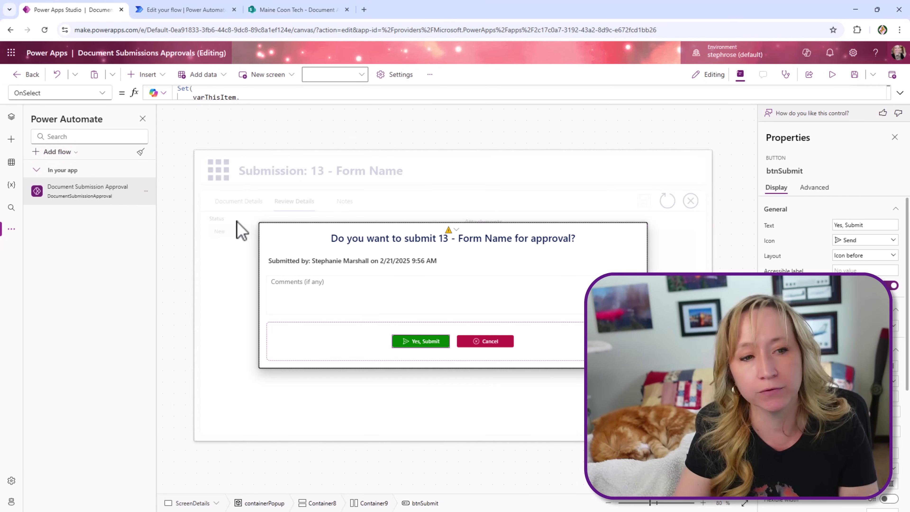
{"action": "left_click", "coordinate": [434, 343]}
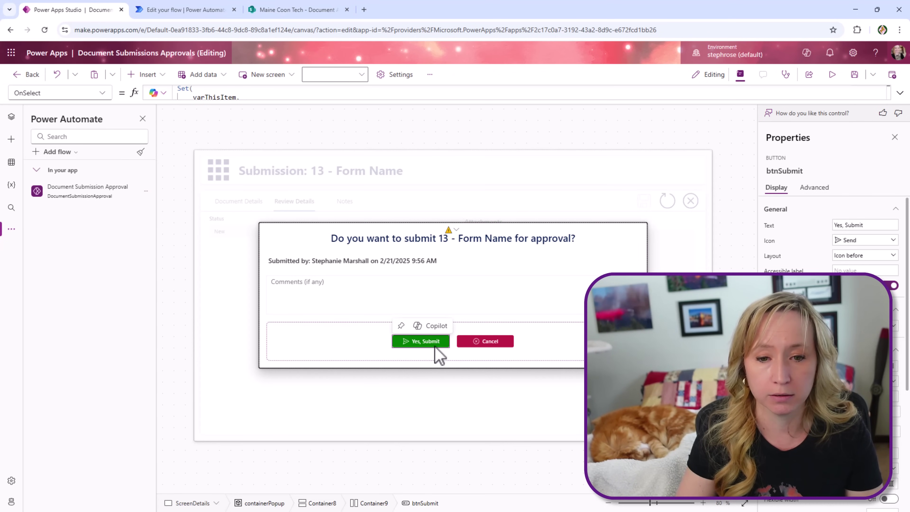
{"action": "left_click_drag", "start_coordinate": [394, 100], "coordinate": [391, 312]}
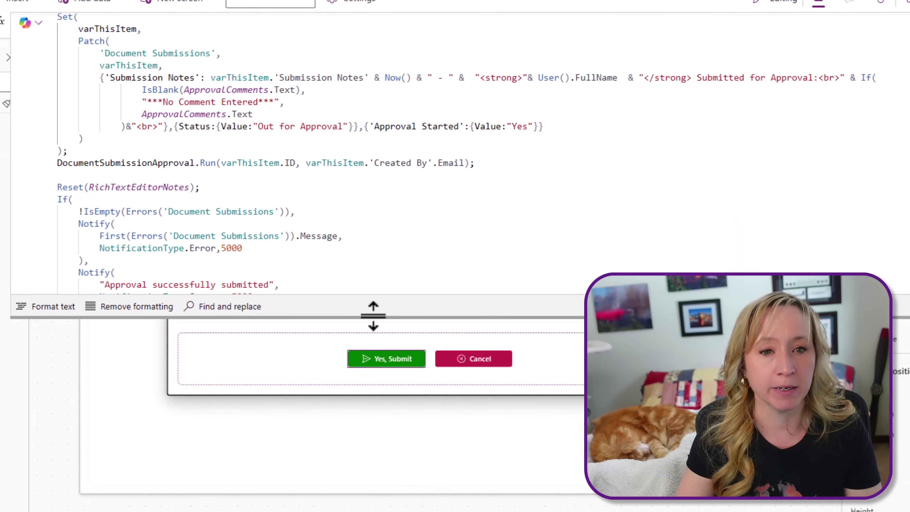
Comment out the existing DocumentSubmissionApproval.Run line in the submit button's OnSelect formula.
{"action": "left_click", "coordinate": [494, 182]}
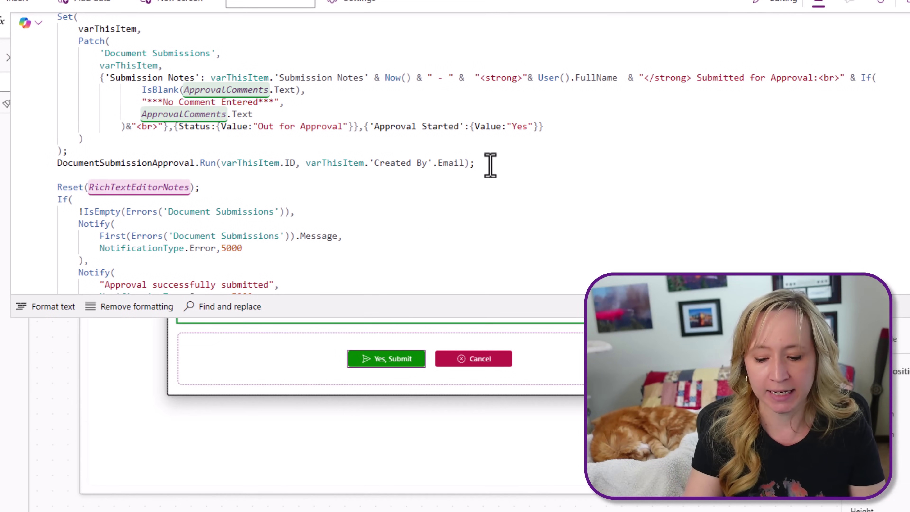
{"action": "key", "text": "Home"}
{"action": "type", "text": "//"}
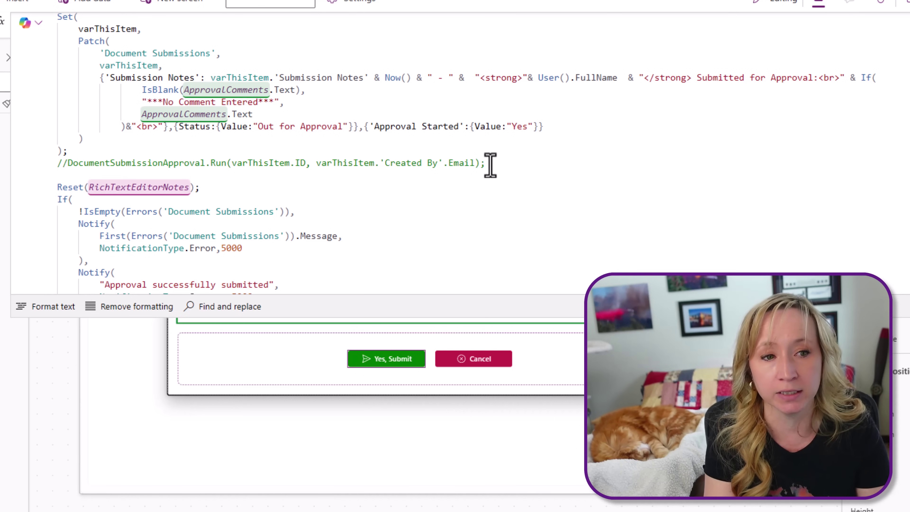
Begin a new DocumentSubmissionApproval.Run call below the commented line, passing varThisItem.ID as its first argument.
{"action": "type", "text": "ocu"}
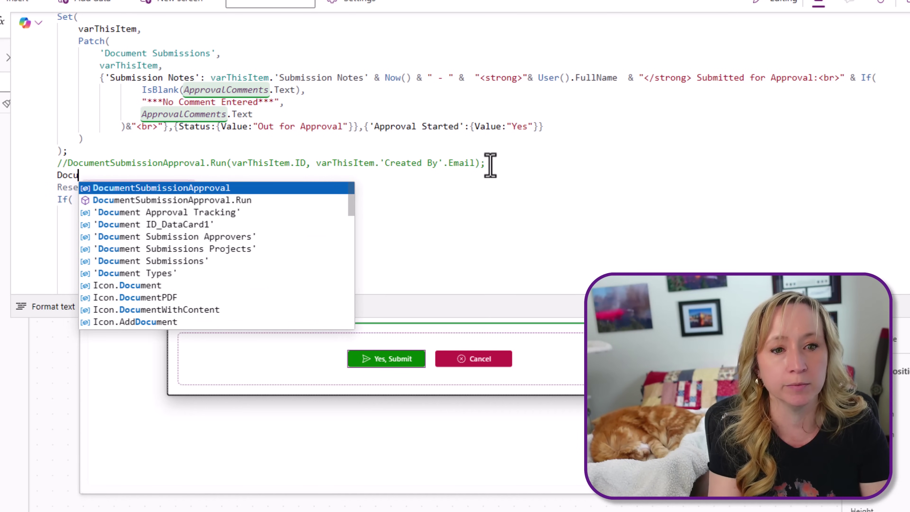
{"action": "key", "text": "Down"}
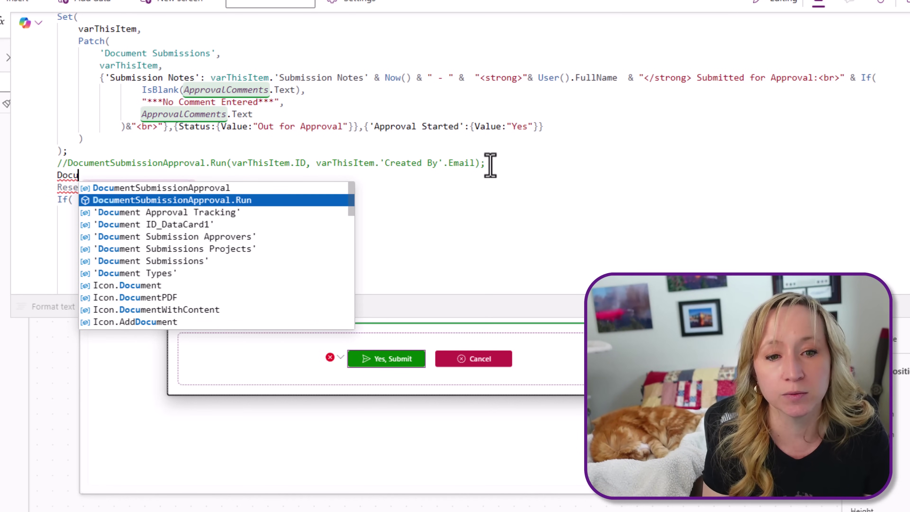
{"action": "key", "text": "Tab"}
{"action": "type", "text": "("}
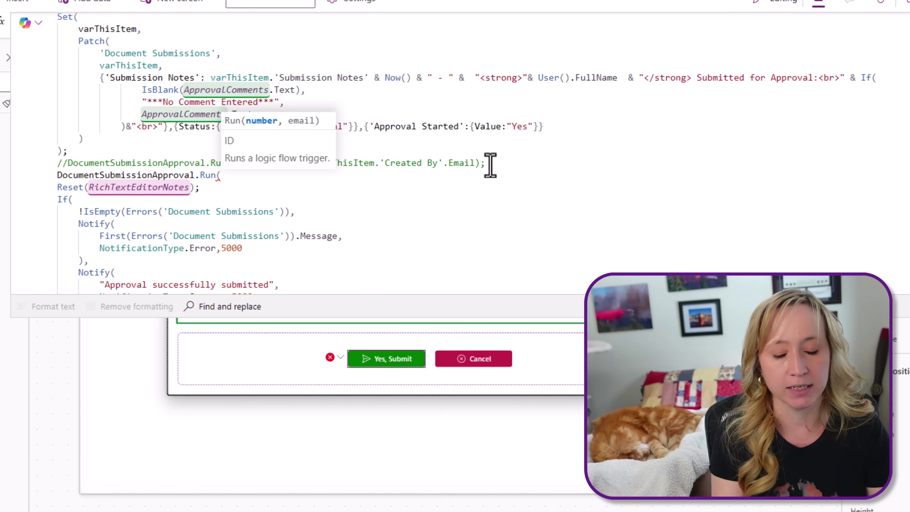
{"action": "type", "text": "var"}
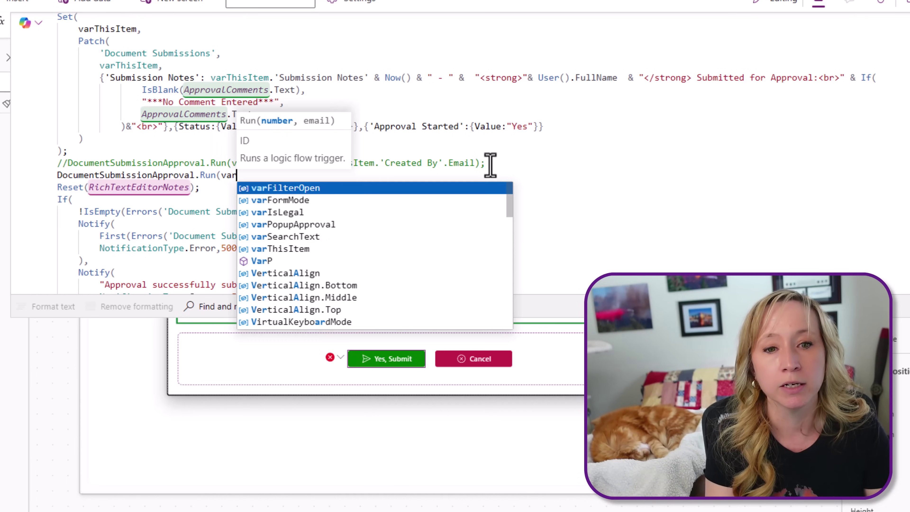
{"action": "key", "text": "Down"}
{"action": "key", "text": "Down"}
{"action": "key", "text": "Down"}
{"action": "key", "text": "Down"}
{"action": "key", "text": "Down"}
{"action": "key", "text": "Tab"}
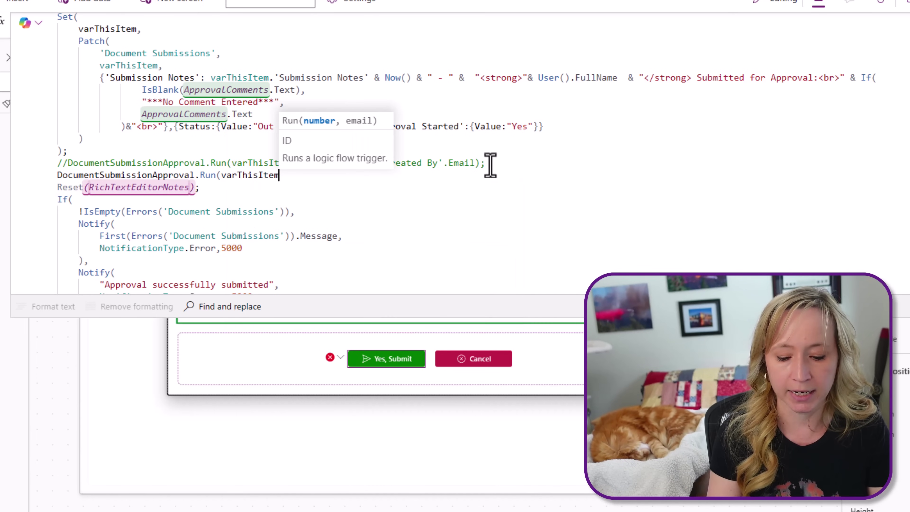
{"action": "type", "text": ".ID,"}
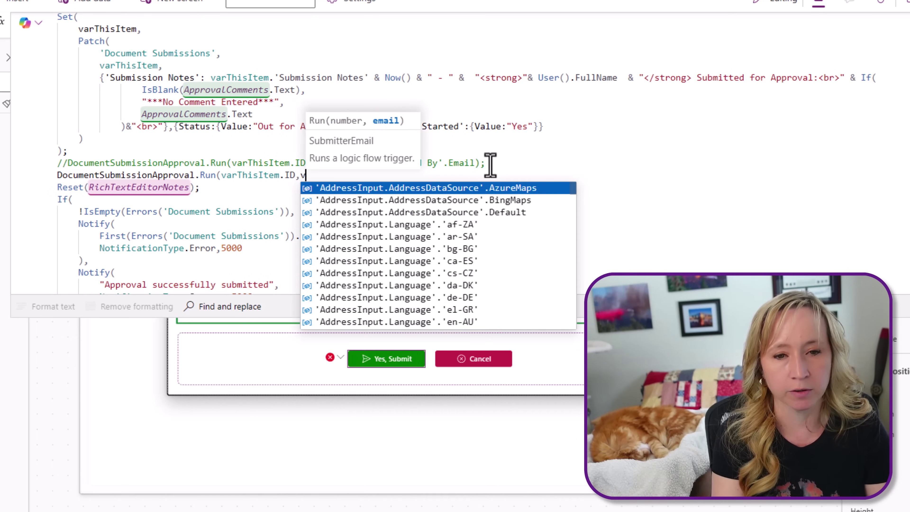
Complete the Run call with varThisItem.'Created By'.Email as the submitter email argument and close the statement.
{"action": "type", "text": "var"}
{"action": "key", "text": "Down"}
{"action": "key", "text": "Down"}
{"action": "key", "text": "Down"}
{"action": "key", "text": "Down"}
{"action": "key", "text": "Down"}
{"action": "key", "text": "Tab"}
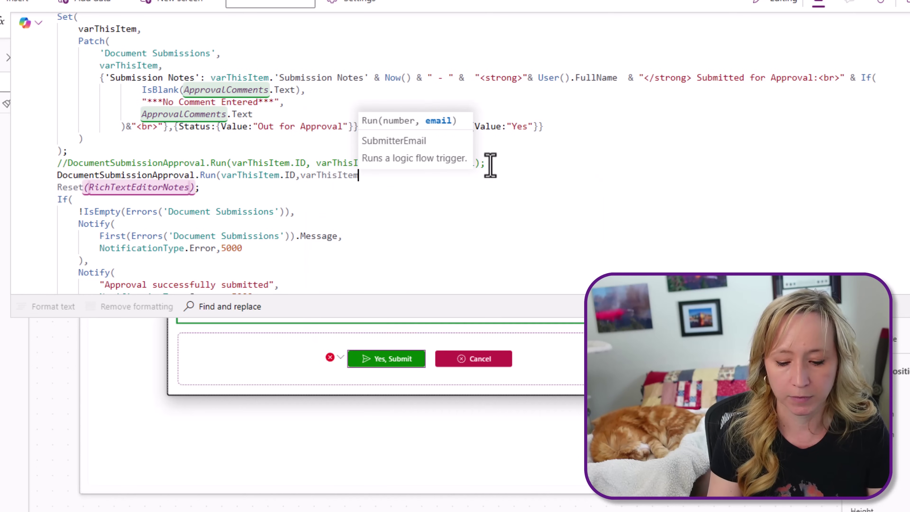
{"action": "type", "text": "."}
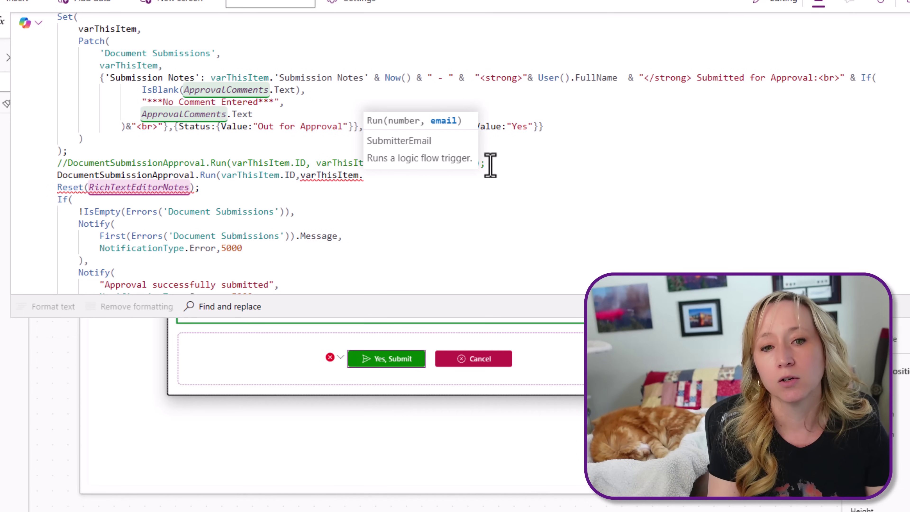
{"action": "type", "text": "cr"}
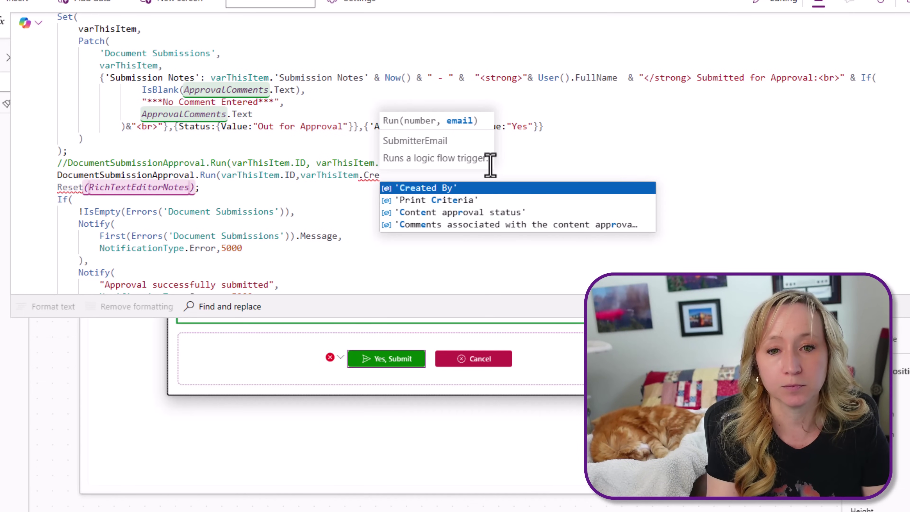
{"action": "key", "text": "Tab"}
{"action": "type", "text": ".Em"}
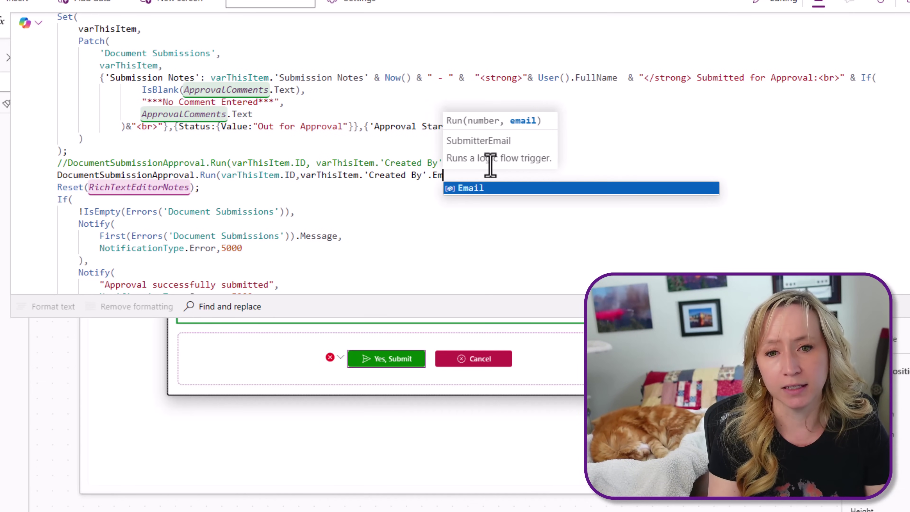
{"action": "type", "text": "ail);"}
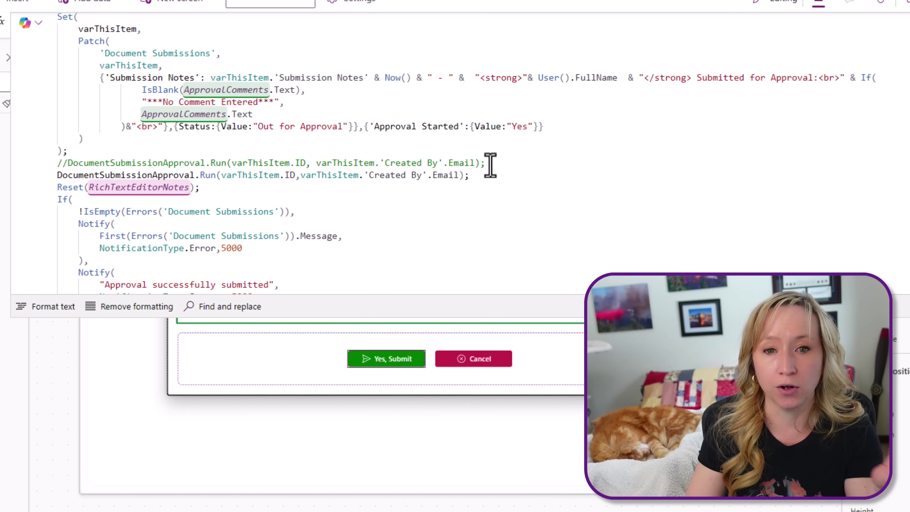
Delete the newly written Run line and uncomment the original DocumentSubmissionApproval.Run line.
{"action": "left_click_drag", "start_coordinate": [472, 176], "coordinate": [58, 176]}
{"action": "key", "text": "BackSpace"}
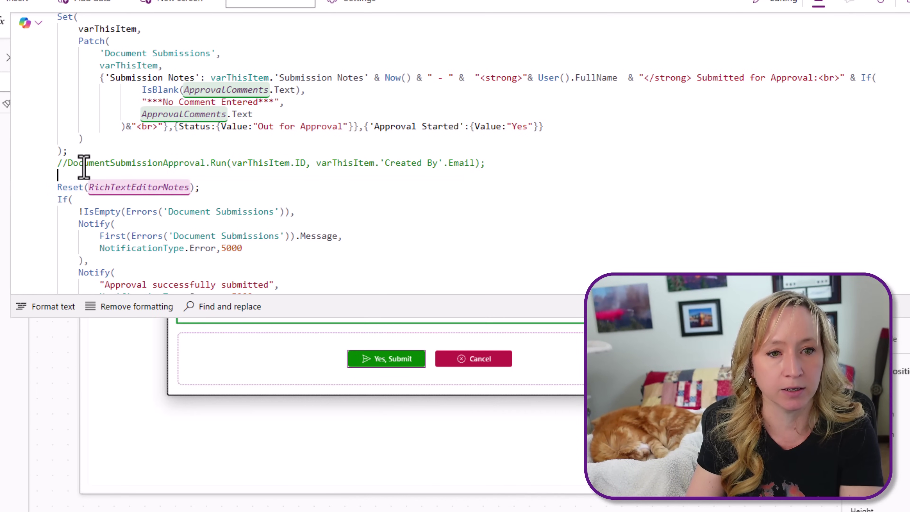
{"action": "left_click", "coordinate": [71, 163]}
{"action": "key", "text": "BackSpace"}
{"action": "key", "text": "BackSpace"}
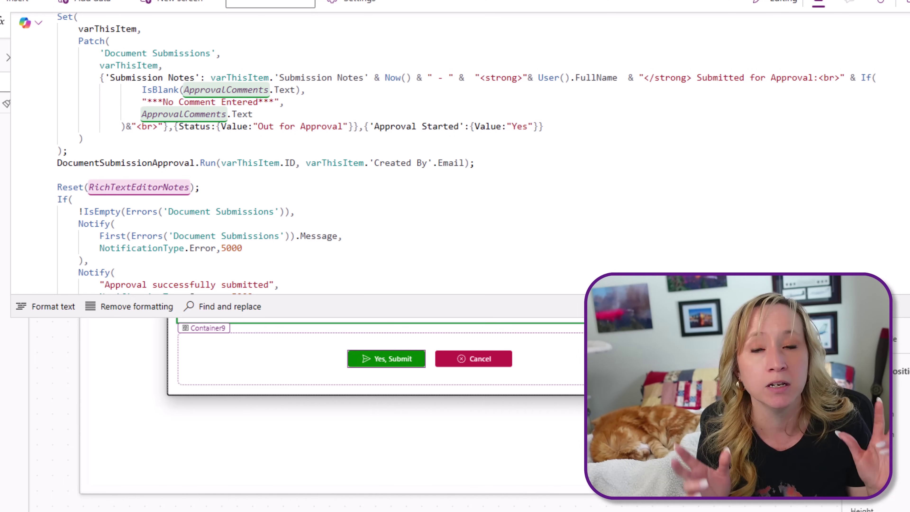
Switch to the Document Submission Approval flow in Power Automate and examine the inputs of its Power Apps (V2) trigger.
{"action": "left_click", "coordinate": [171, 10]}
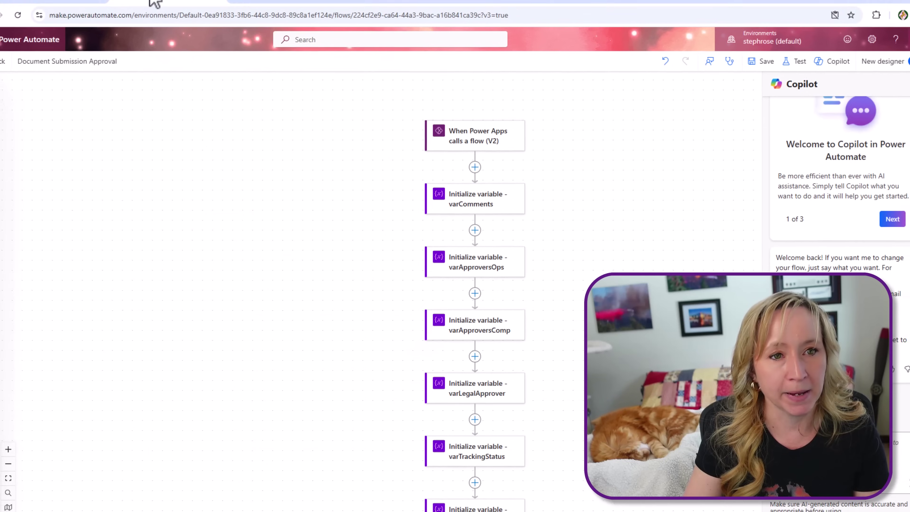
{"action": "left_click", "coordinate": [479, 150]}
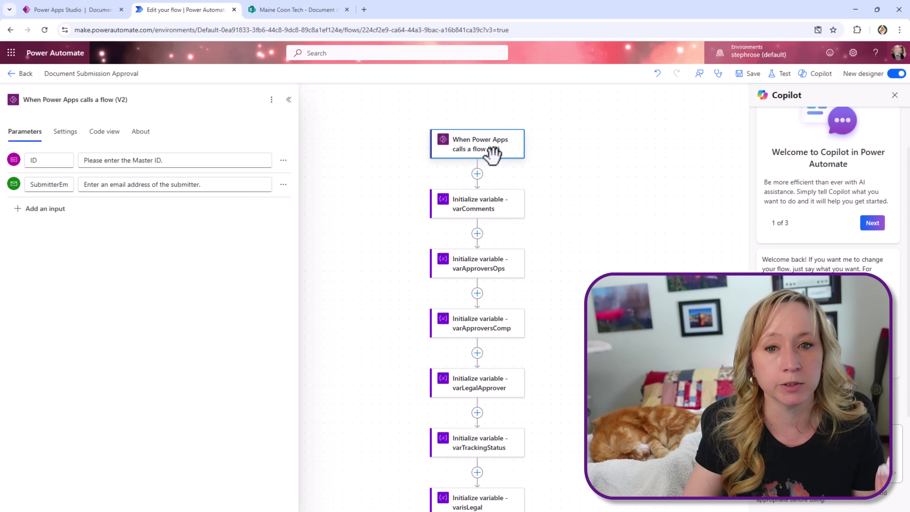
Search the actions for "variable" and insert an Initialize variable action directly after the Power Apps trigger.
{"action": "left_click", "coordinate": [479, 176]}
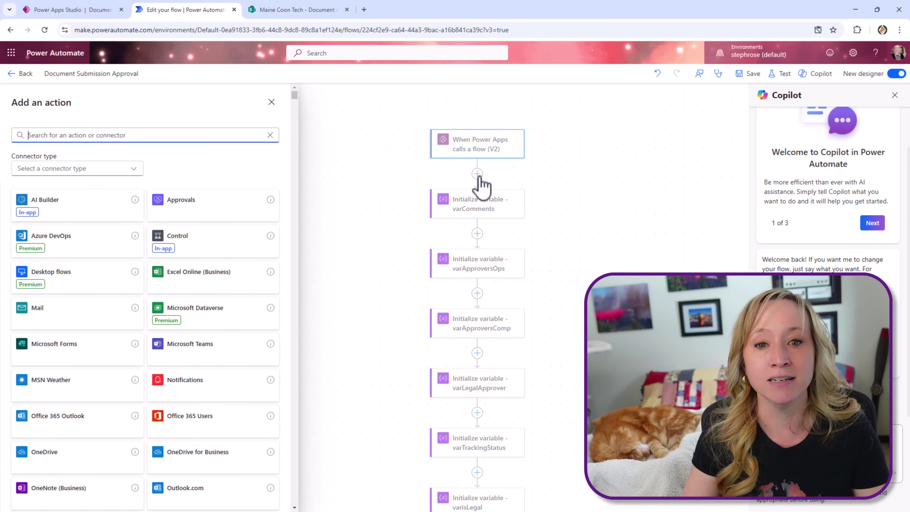
{"action": "type", "text": "variable"}
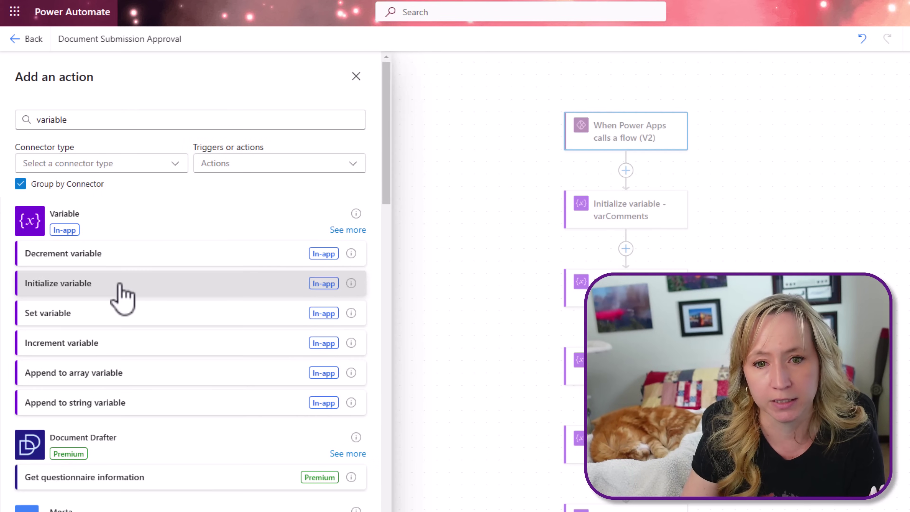
{"action": "left_click", "coordinate": [122, 294]}
{"action": "left_click", "coordinate": [114, 73]}
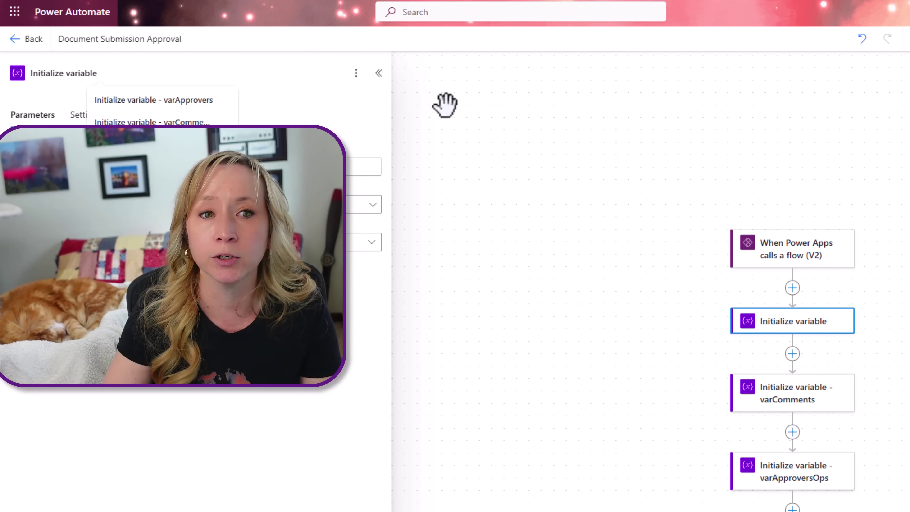
{"action": "left_click", "coordinate": [508, 187]}
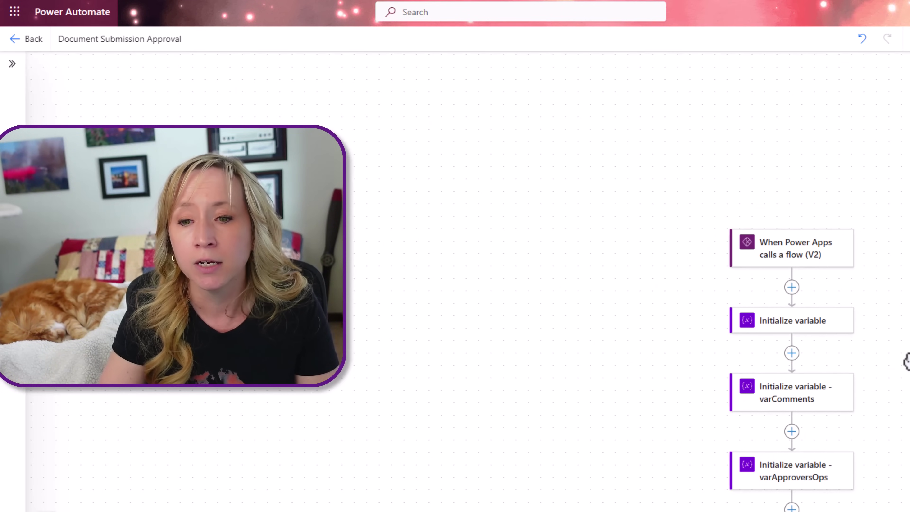
Delete the unnamed Initialize variable action from below the trigger.
{"action": "left_click_drag", "start_coordinate": [906, 362], "coordinate": [774, 211]}
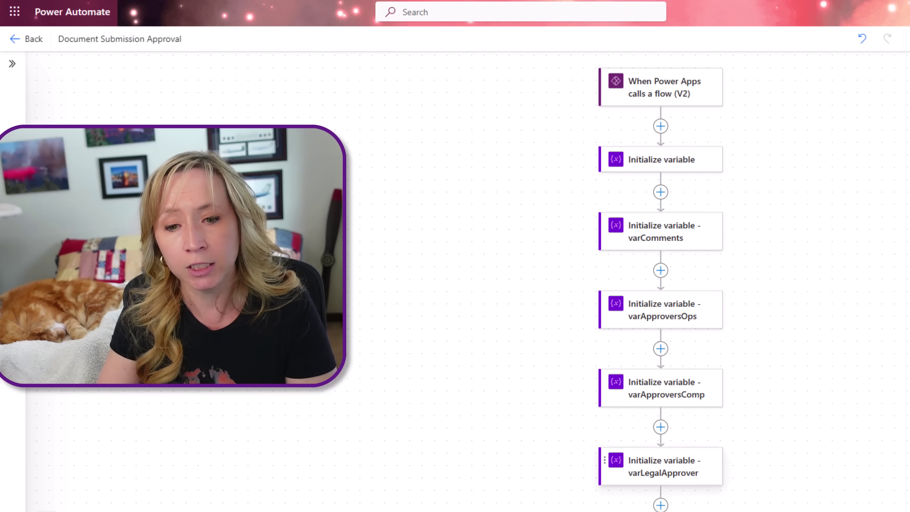
{"action": "right_click", "coordinate": [694, 160]}
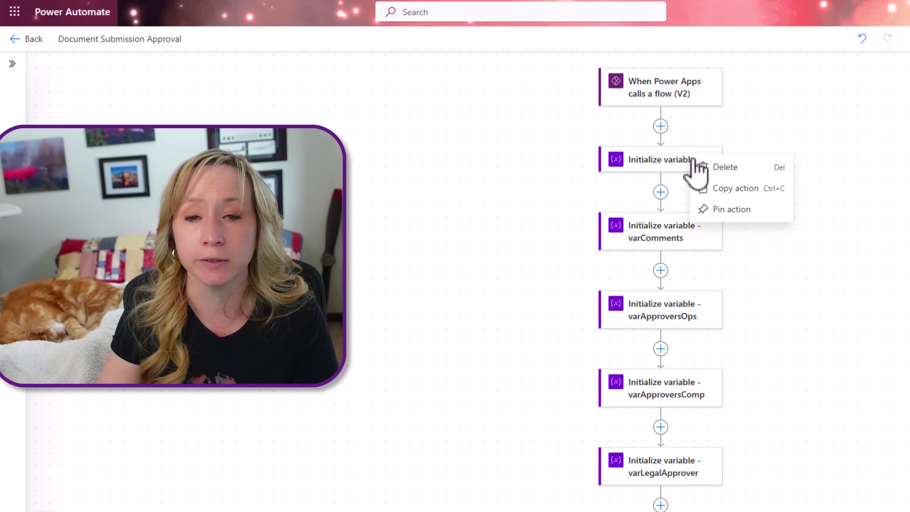
{"action": "left_click", "coordinate": [722, 170]}
{"action": "left_click", "coordinate": [737, 346]}
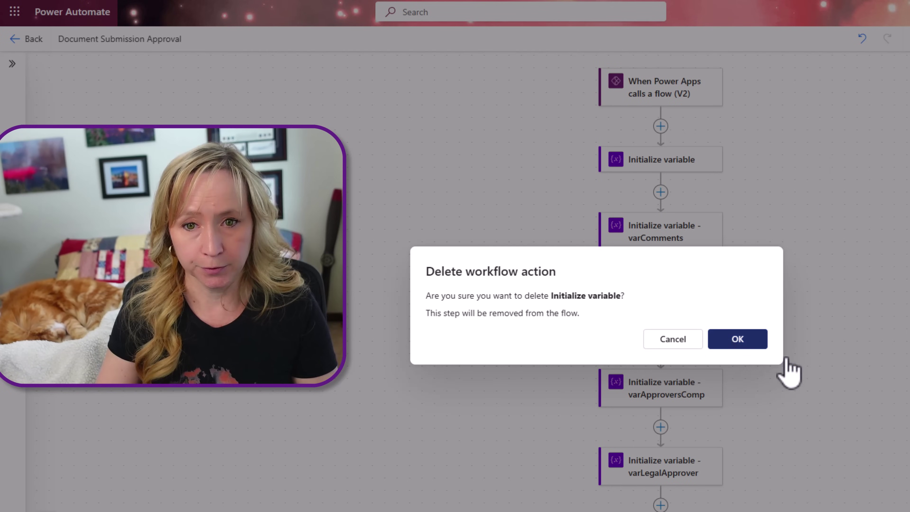
Examine the flow's Initialize variable actions one after another, from varComments through varFinalStatus.
{"action": "left_click", "coordinate": [693, 190]}
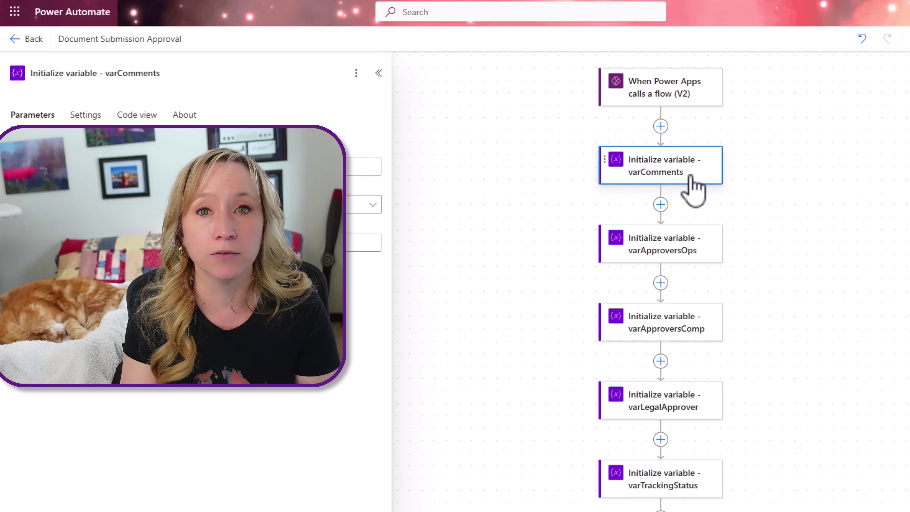
{"action": "left_click", "coordinate": [685, 247]}
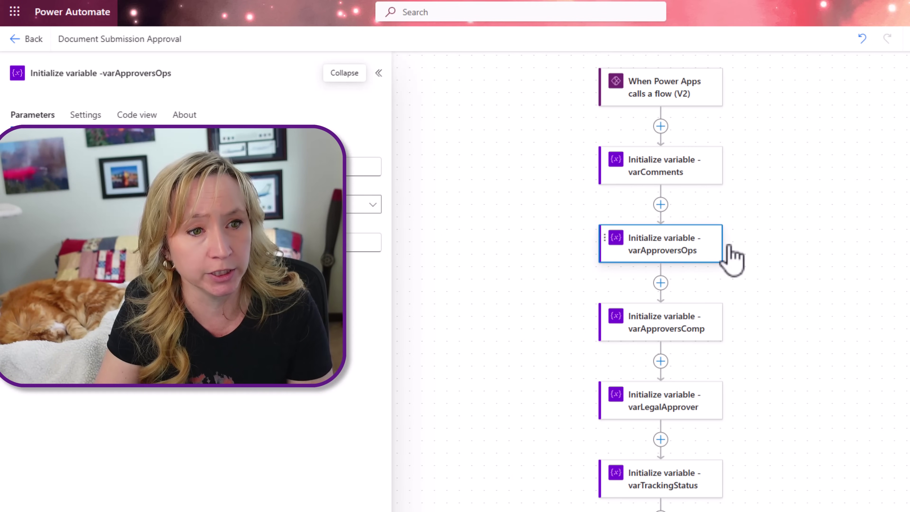
{"action": "left_click_drag", "start_coordinate": [810, 339], "coordinate": [794, 206]}
{"action": "left_click", "coordinate": [641, 175]}
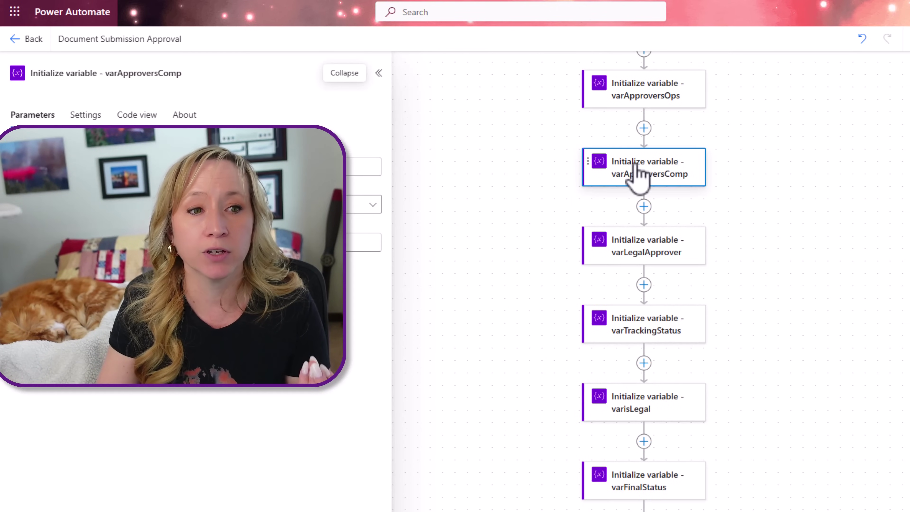
{"action": "left_click", "coordinate": [654, 251]}
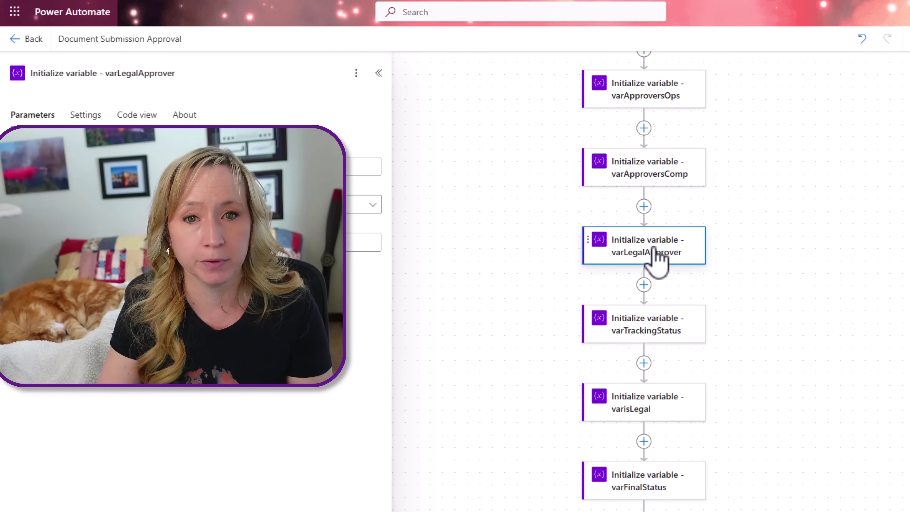
{"action": "left_click", "coordinate": [691, 332]}
{"action": "left_click_drag", "start_coordinate": [783, 379], "coordinate": [771, 207]}
{"action": "left_click", "coordinate": [676, 232]}
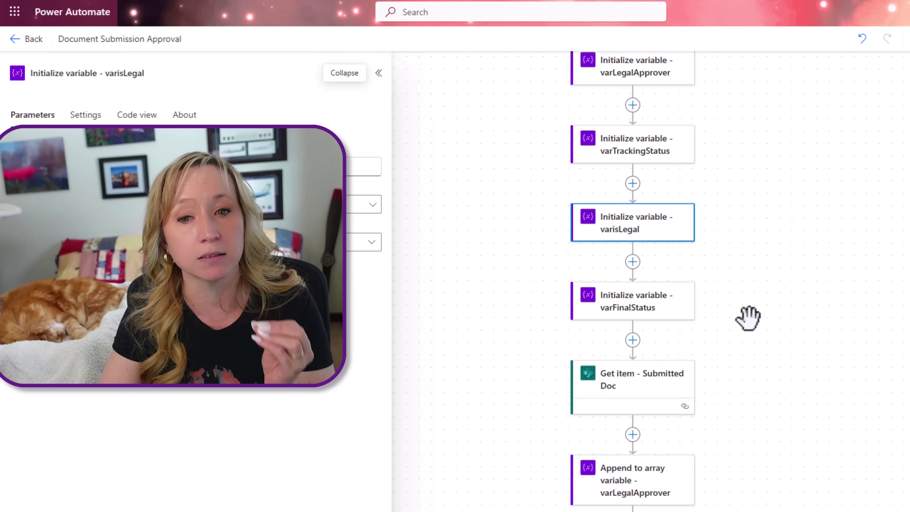
{"action": "left_click_drag", "start_coordinate": [748, 317], "coordinate": [748, 247]}
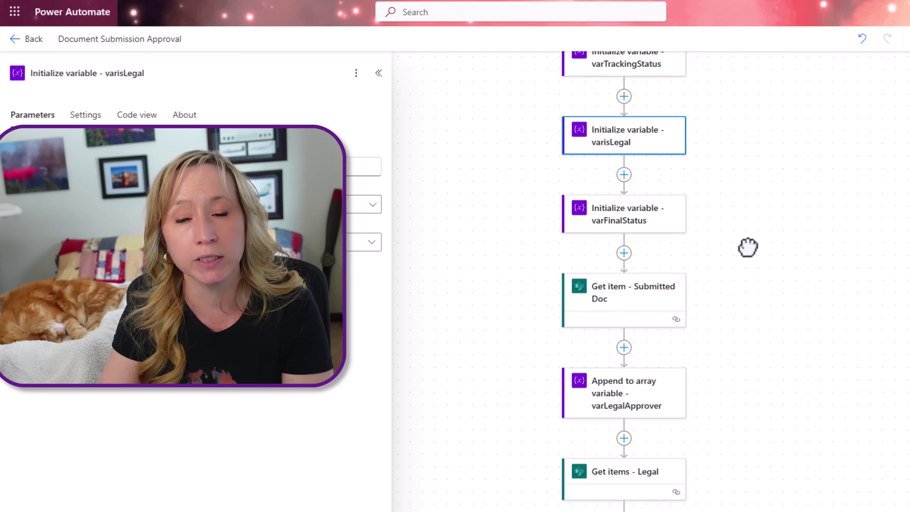
{"action": "left_click", "coordinate": [649, 223]}
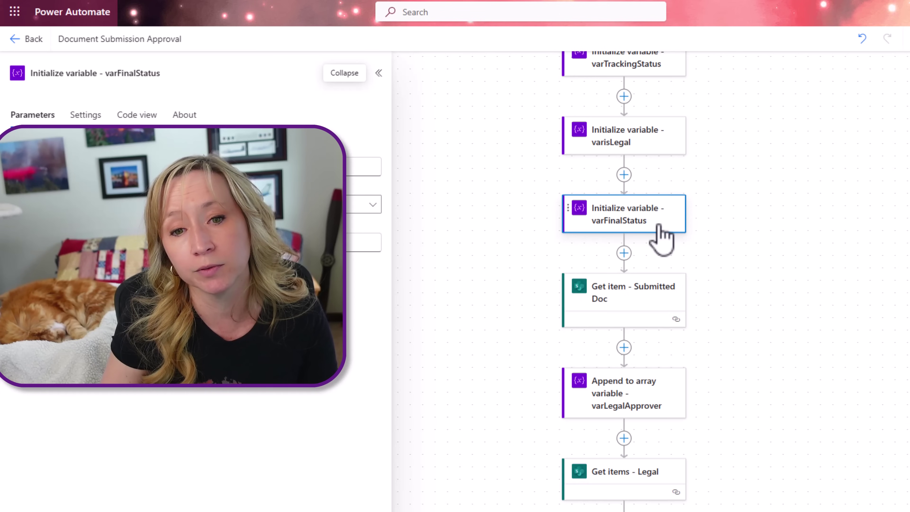
Examine the parameters of the Get item - Submitted Doc action and search the available actions for "get item" without adding one.
{"action": "left_click", "coordinate": [666, 295]}
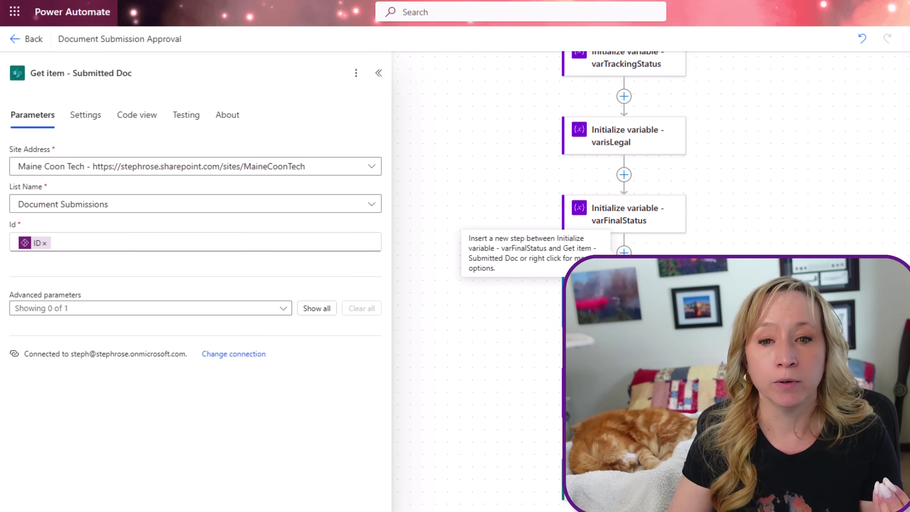
{"action": "left_click", "coordinate": [623, 252]}
{"action": "type", "text": "g"}
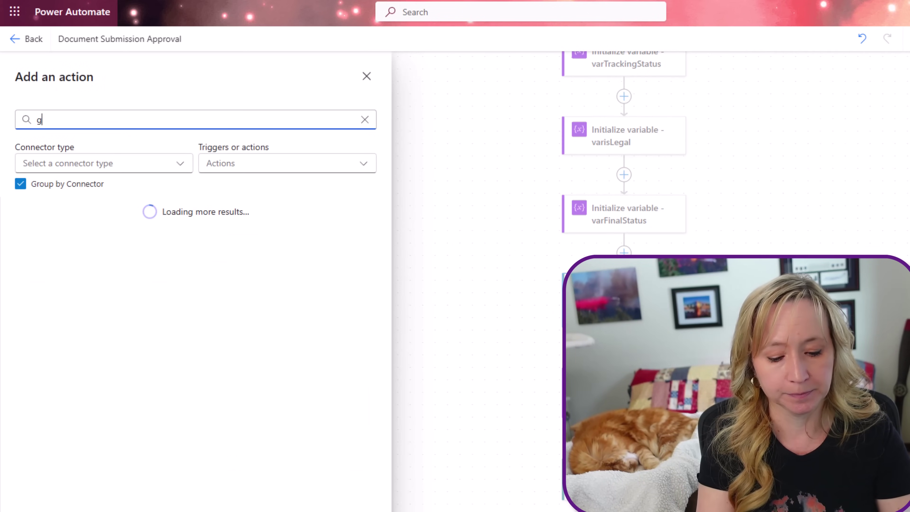
{"action": "type", "text": "et ite"}
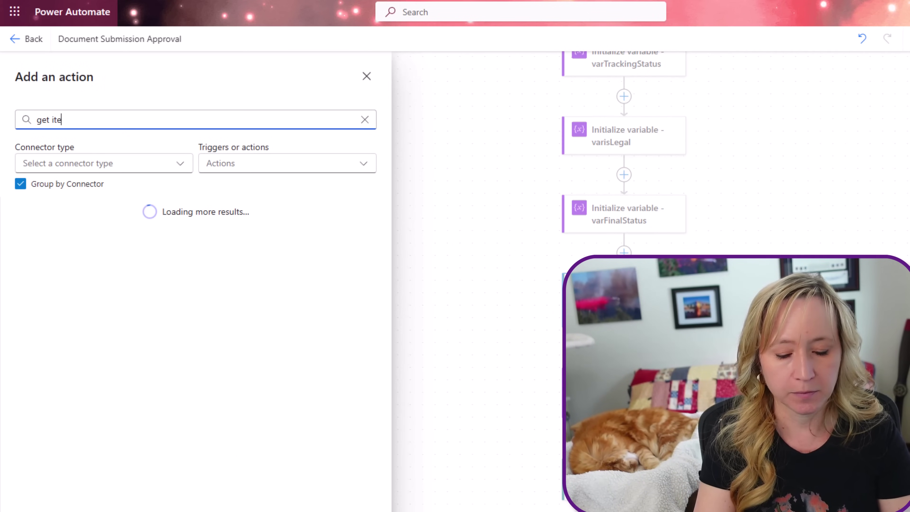
{"action": "type", "text": "m"}
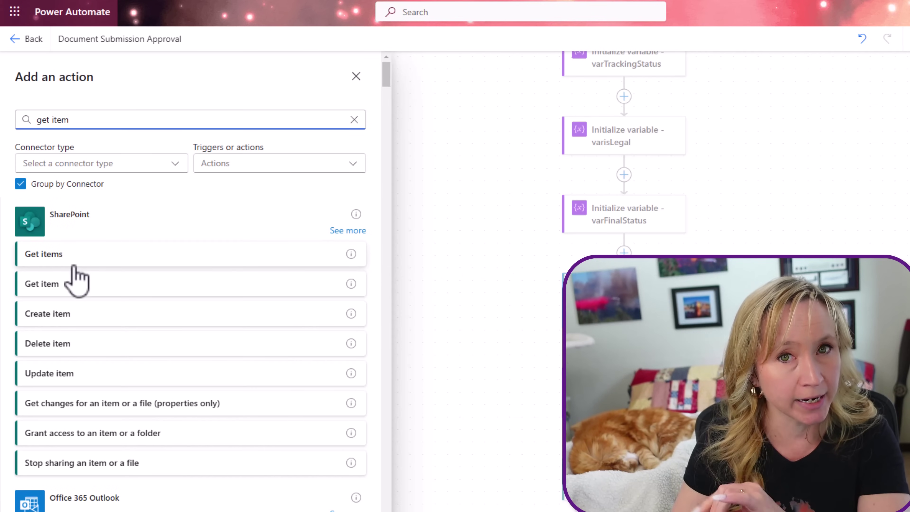
{"action": "left_click", "coordinate": [452, 291]}
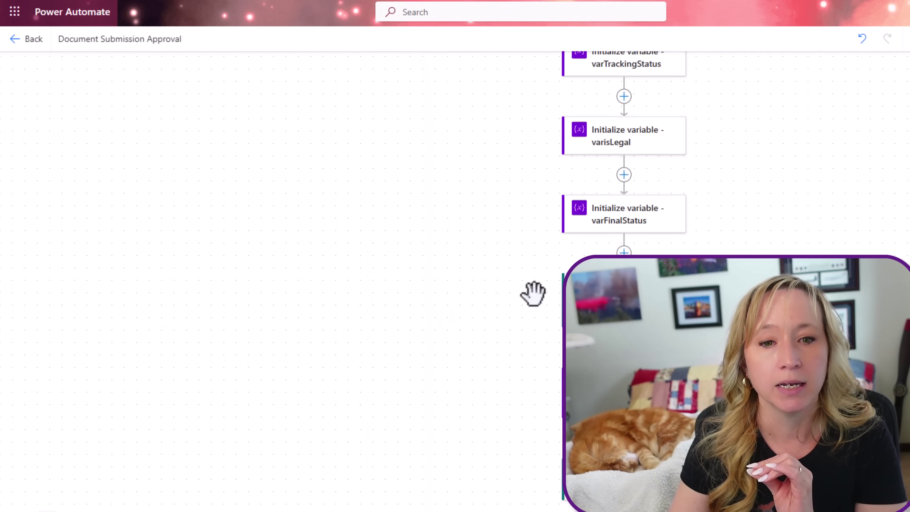
{"action": "left_click", "coordinate": [622, 298]}
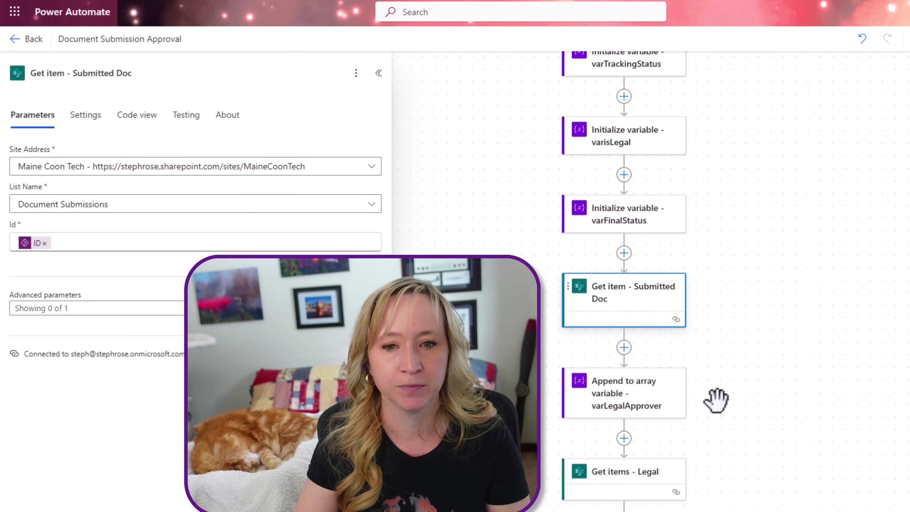
Examine the parameters of the Append to array variable - varLegalApprover action and the Get items - Legal action.
{"action": "left_click", "coordinate": [659, 391]}
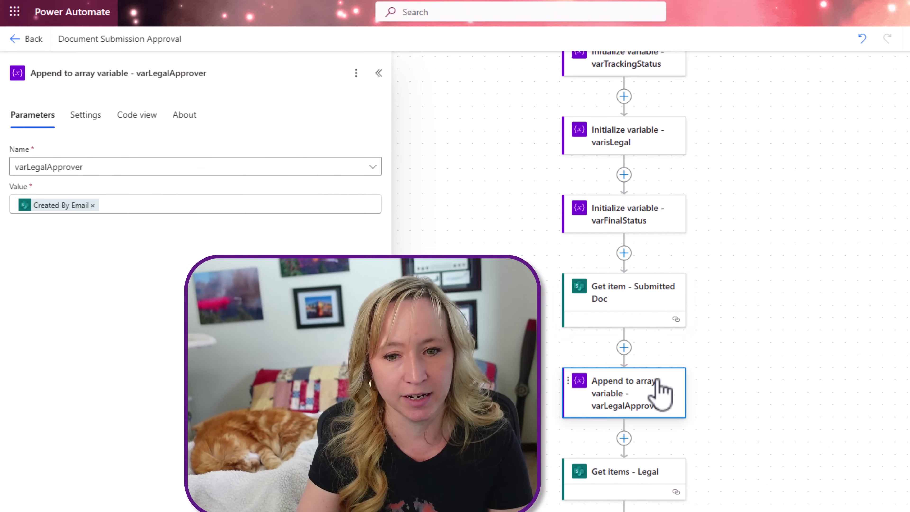
{"action": "left_click_drag", "start_coordinate": [778, 401], "coordinate": [775, 249]}
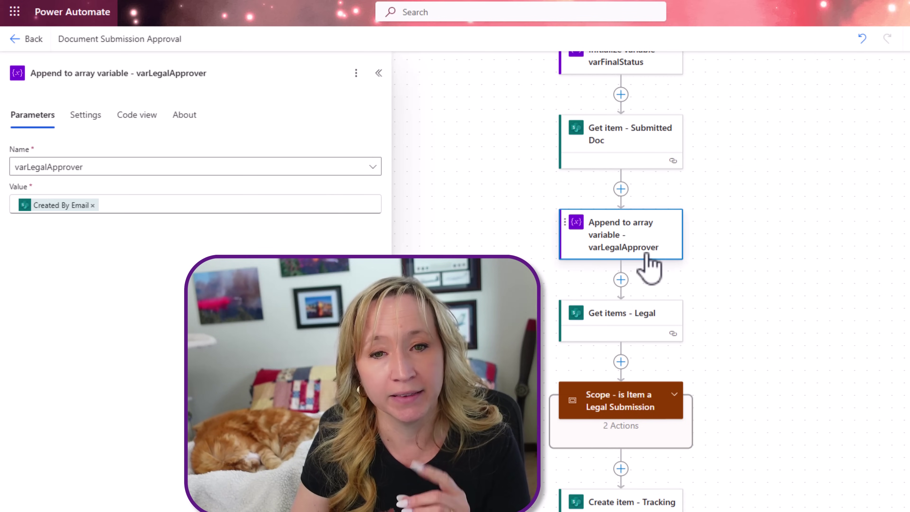
{"action": "left_click_drag", "start_coordinate": [737, 319], "coordinate": [728, 247]}
{"action": "left_click", "coordinate": [659, 241]}
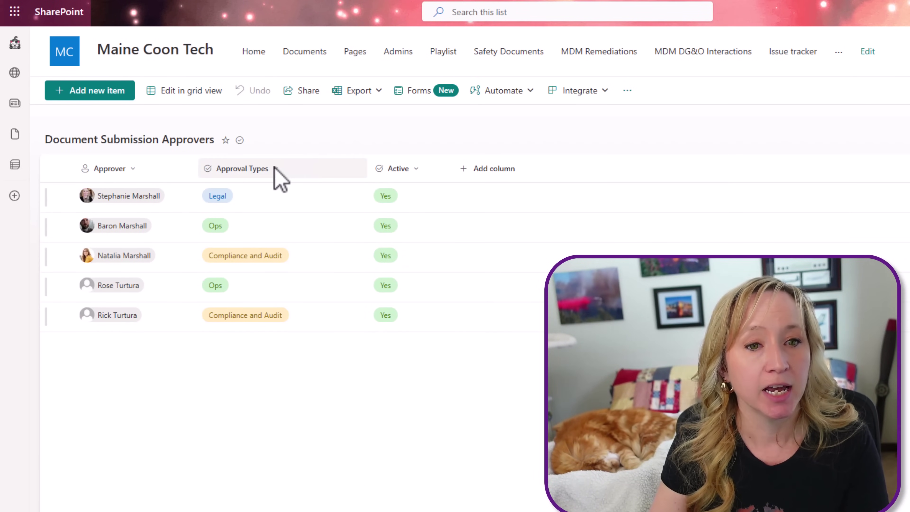
Compare the Get items - Legal filter query with the Approval Types column in the SharePoint Document Submission Approvers list.
{"action": "left_click", "coordinate": [251, 15]}
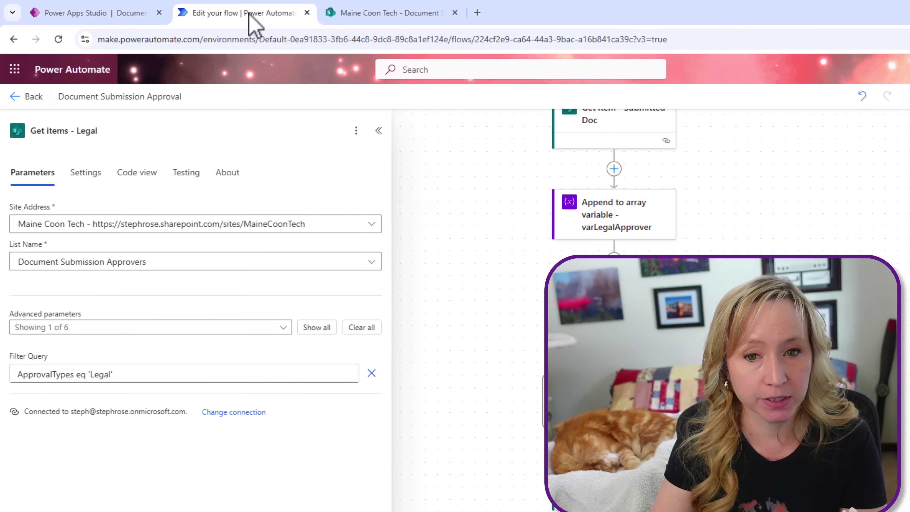
{"action": "left_click", "coordinate": [366, 14]}
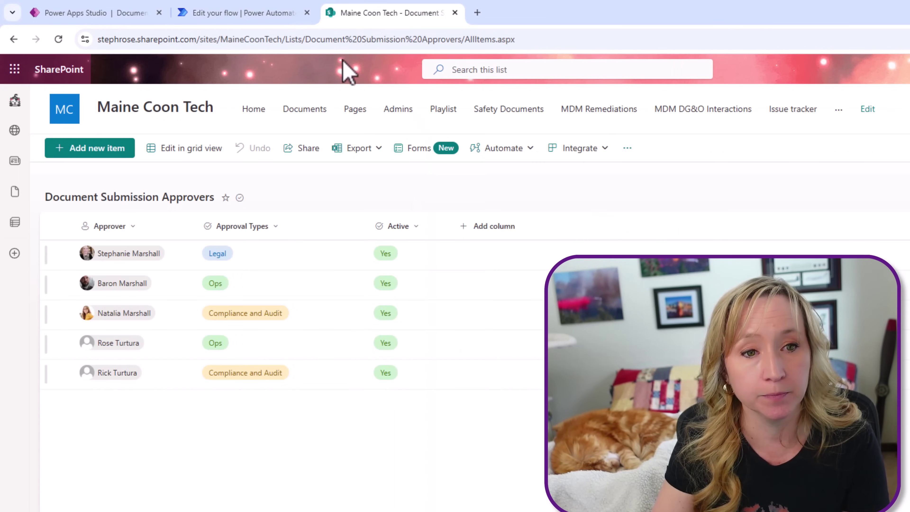
{"action": "left_click", "coordinate": [262, 15]}
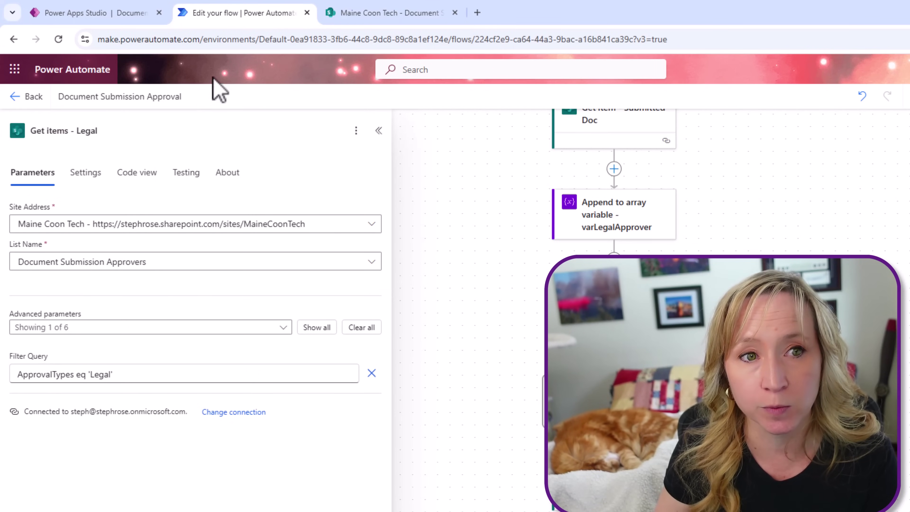
{"action": "left_click", "coordinate": [382, 12]}
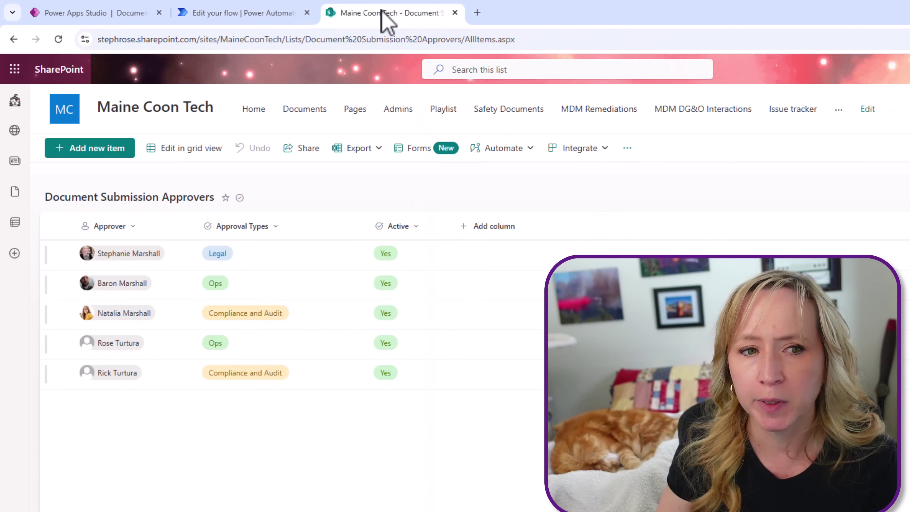
Sort the approvers list by Approval Types from Z to A and select the column's internal name, ApprovalTypes, in the page address.
{"action": "left_click", "coordinate": [265, 231]}
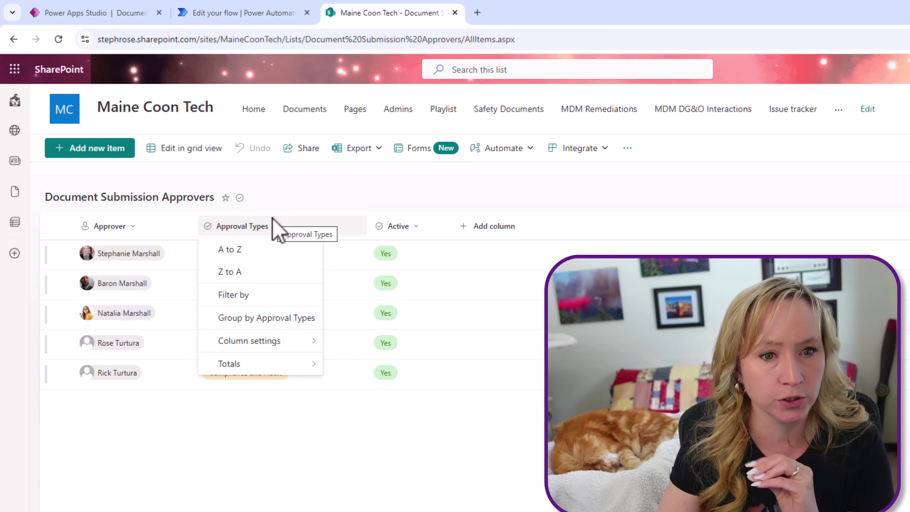
{"action": "left_click", "coordinate": [266, 274]}
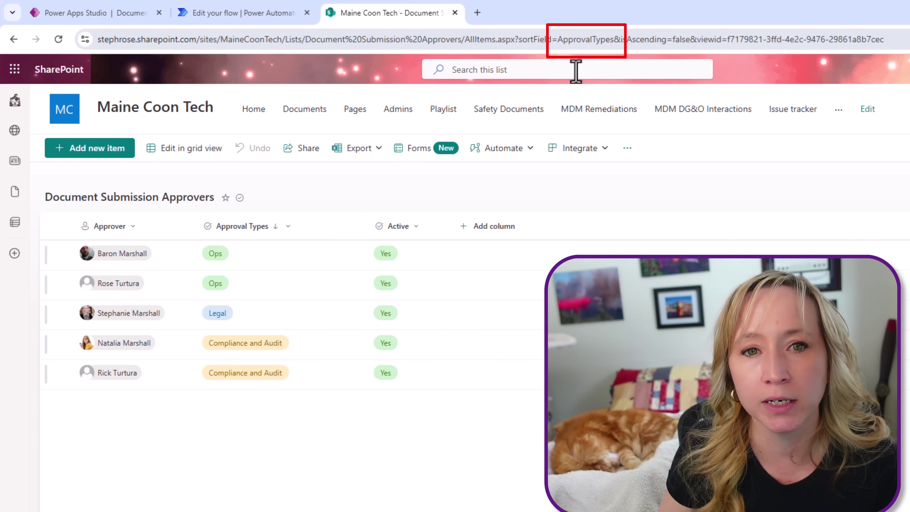
{"action": "key", "text": "ctrl+l"}
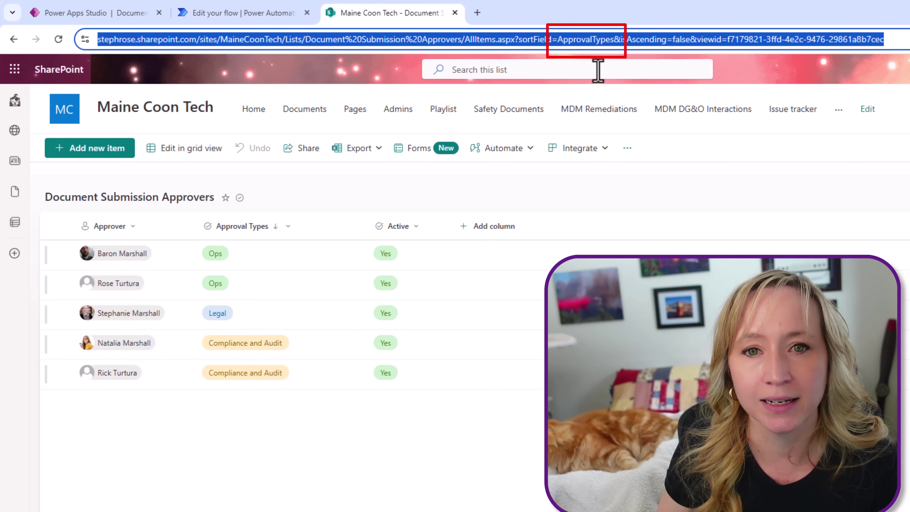
{"action": "left_click", "coordinate": [558, 39]}
{"action": "key", "text": "ctrl+shift+Right"}
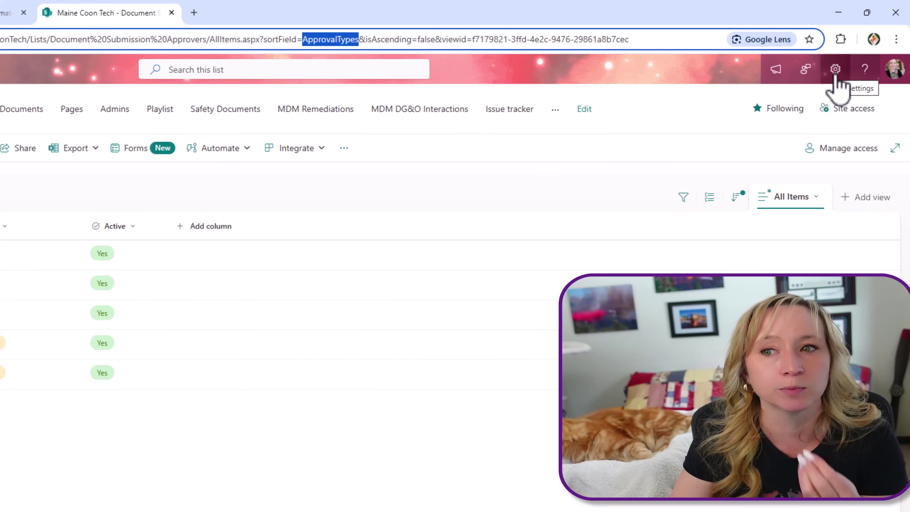
Open the Approval Types column from the list settings and select its internal field name, ApprovalTypes, in the page address.
{"action": "left_click", "coordinate": [835, 70]}
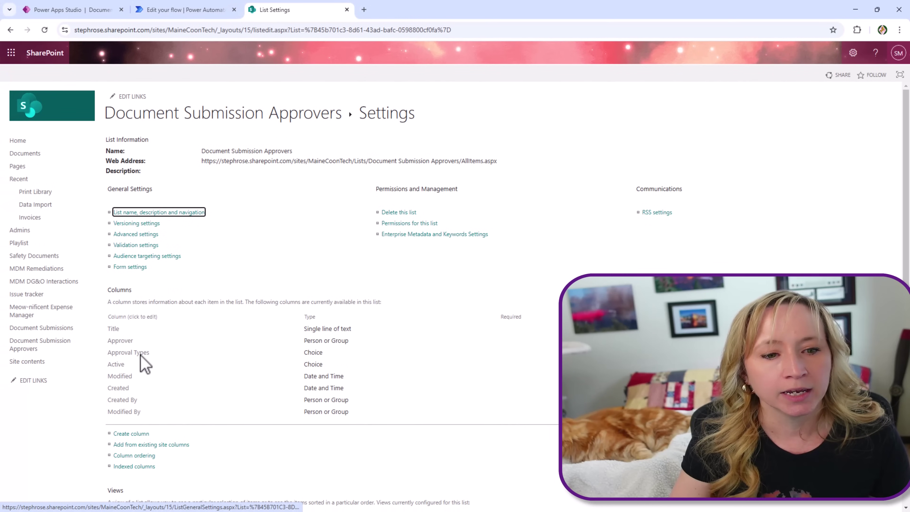
{"action": "left_click", "coordinate": [142, 353]}
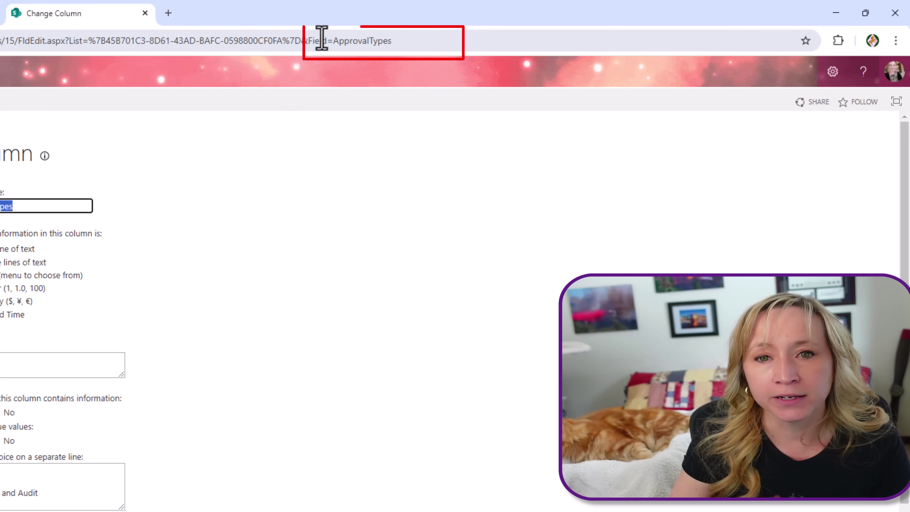
{"action": "double_click", "coordinate": [335, 41]}
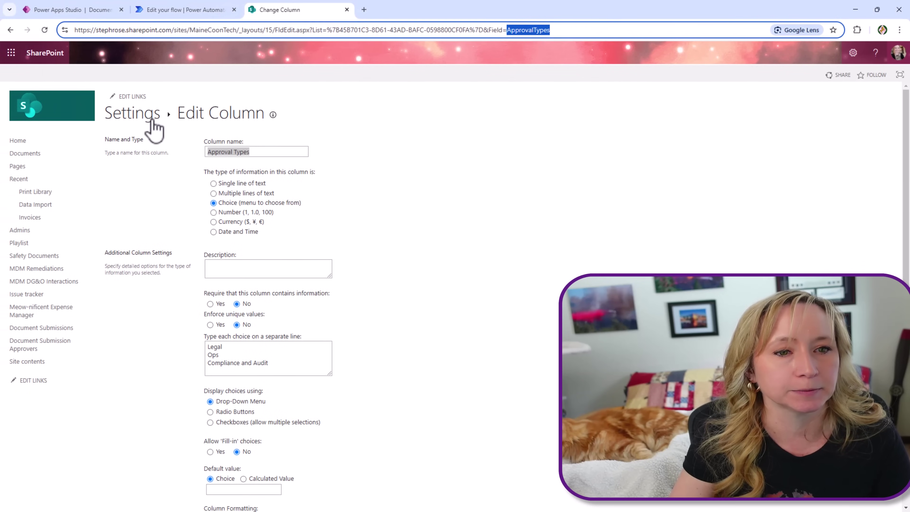
Check the Filter Query of Get items - Legal in Power Automate, reopen the Document Submission Approvers list, and return to the flow.
{"action": "left_click", "coordinate": [186, 11]}
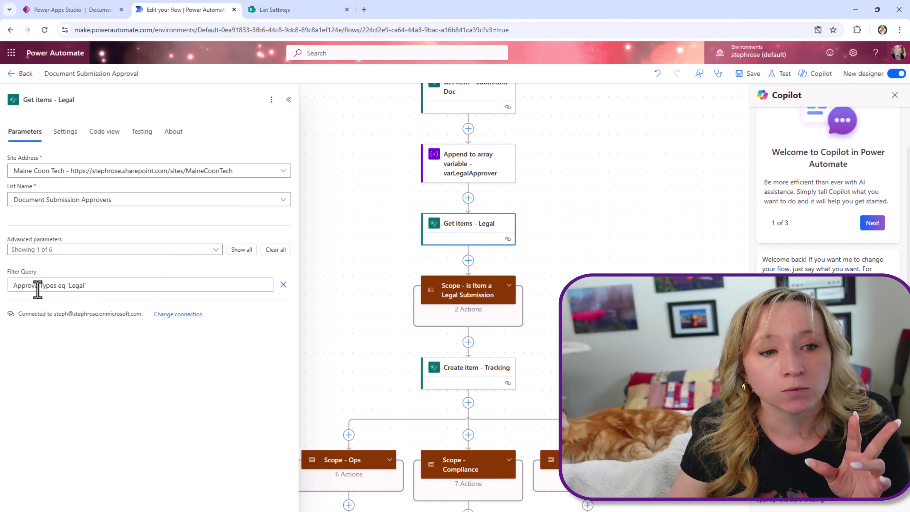
{"action": "left_click", "coordinate": [119, 290]}
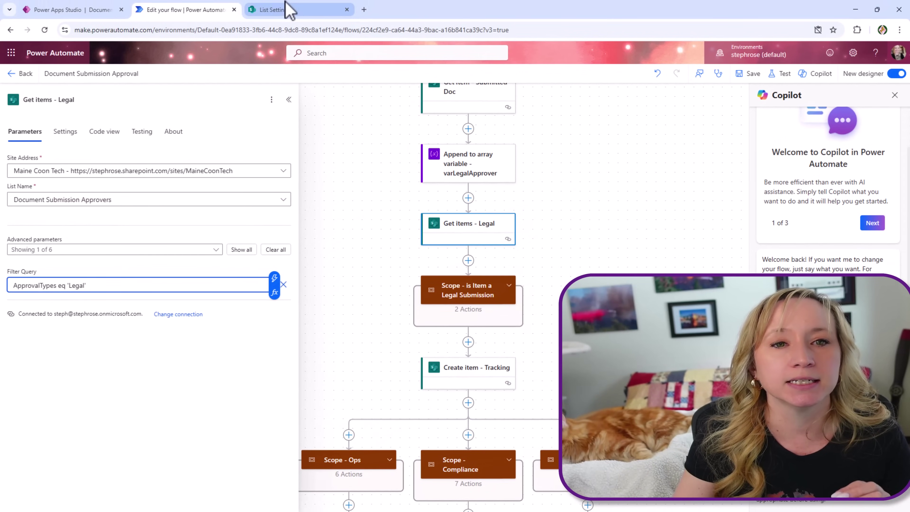
{"action": "left_click", "coordinate": [287, 4]}
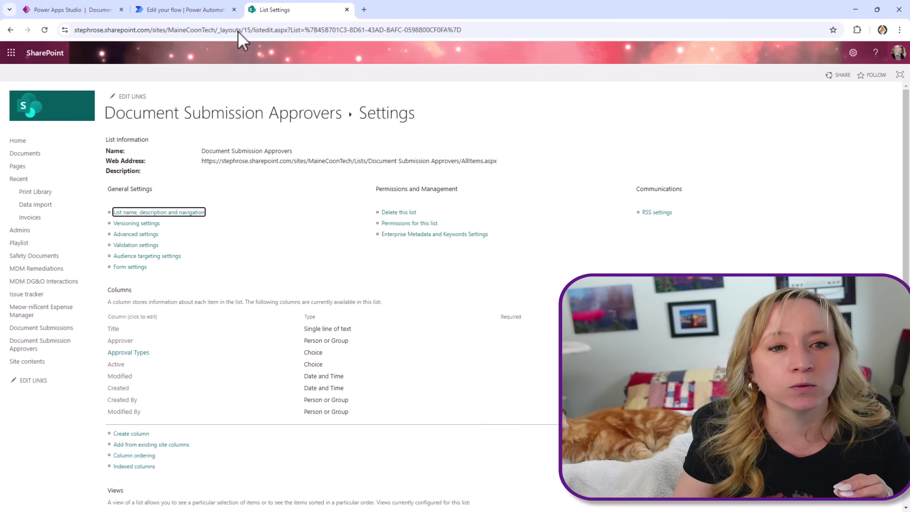
{"action": "left_click", "coordinate": [191, 112]}
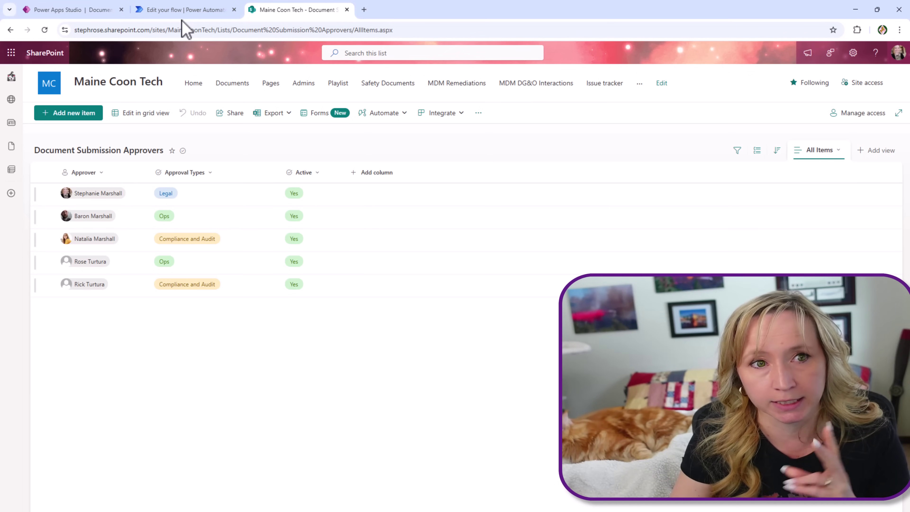
{"action": "left_click", "coordinate": [185, 11]}
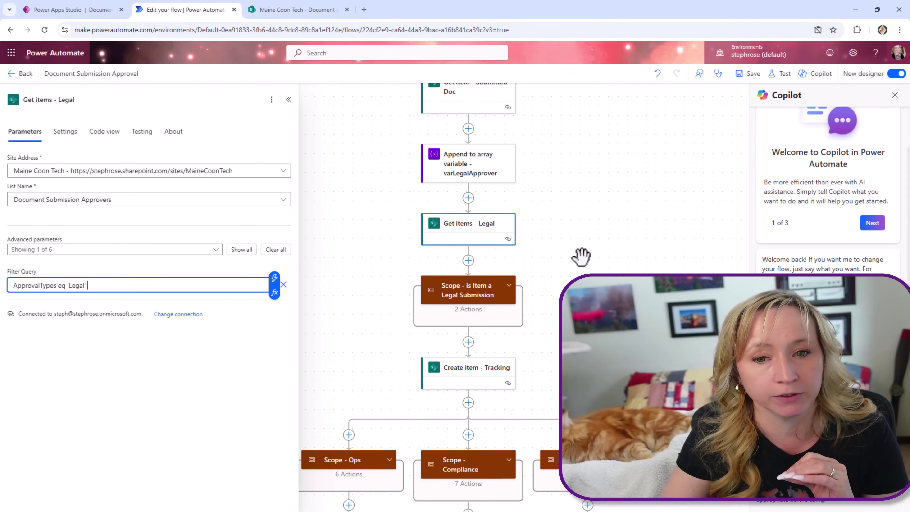
Expand Scope - is Item a Legal Submission down to Condition - If Legal and examine its condition expression.
{"action": "left_click", "coordinate": [577, 304]}
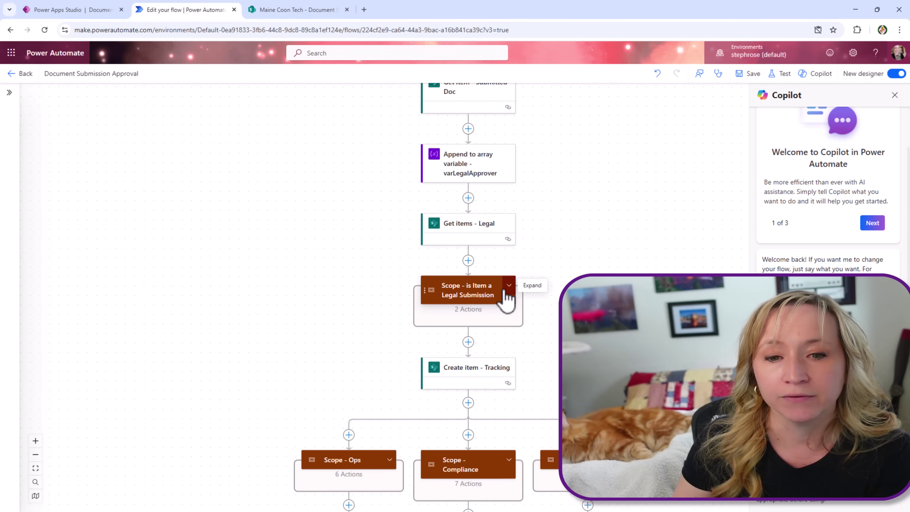
{"action": "left_click", "coordinate": [480, 297]}
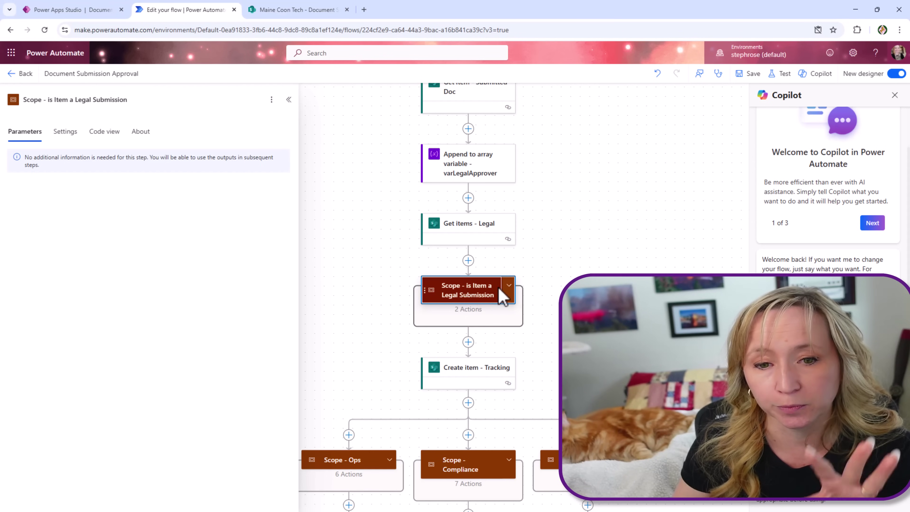
{"action": "left_click", "coordinate": [508, 286]}
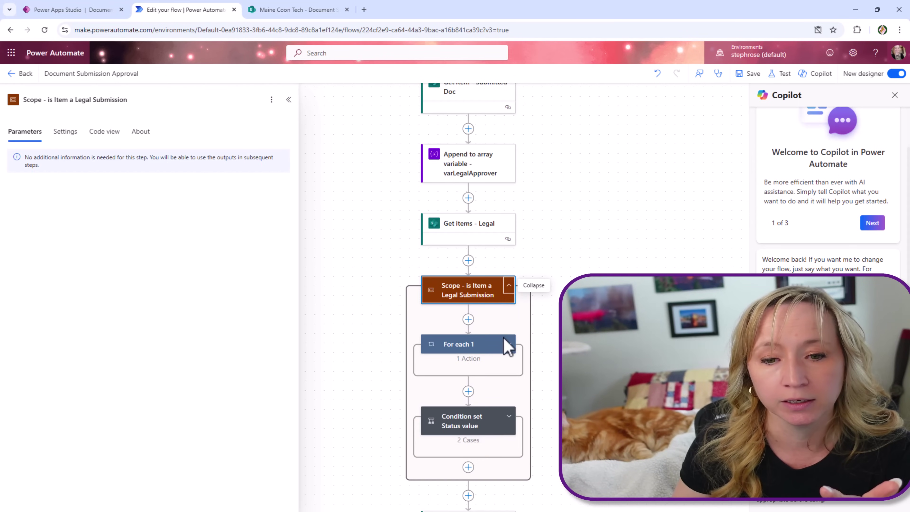
{"action": "left_click", "coordinate": [508, 344]}
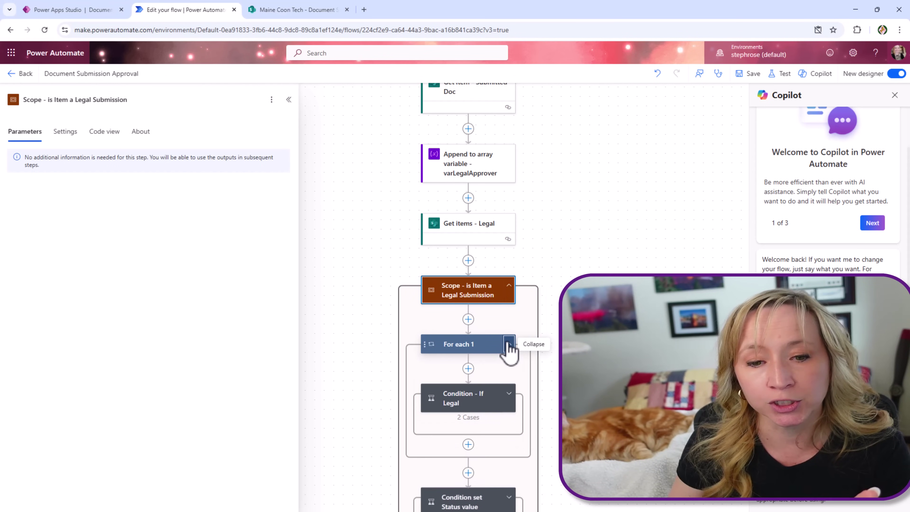
{"action": "left_click", "coordinate": [509, 394]}
{"action": "left_click_drag", "start_coordinate": [556, 369], "coordinate": [581, 197]}
{"action": "left_click", "coordinate": [511, 237]}
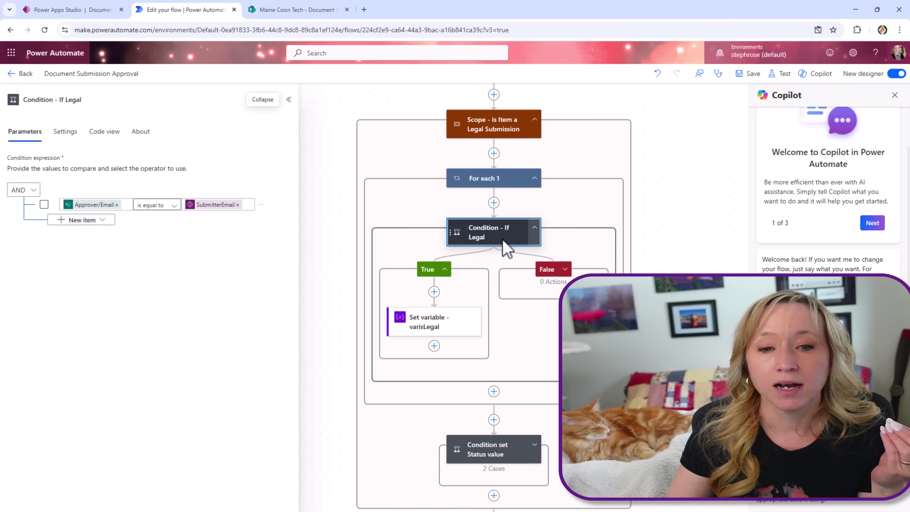
Examine the Set variable - varisLegal action and the Set variable - varTrackingStatus Legal action inside Condition set Status value.
{"action": "left_click", "coordinate": [452, 323]}
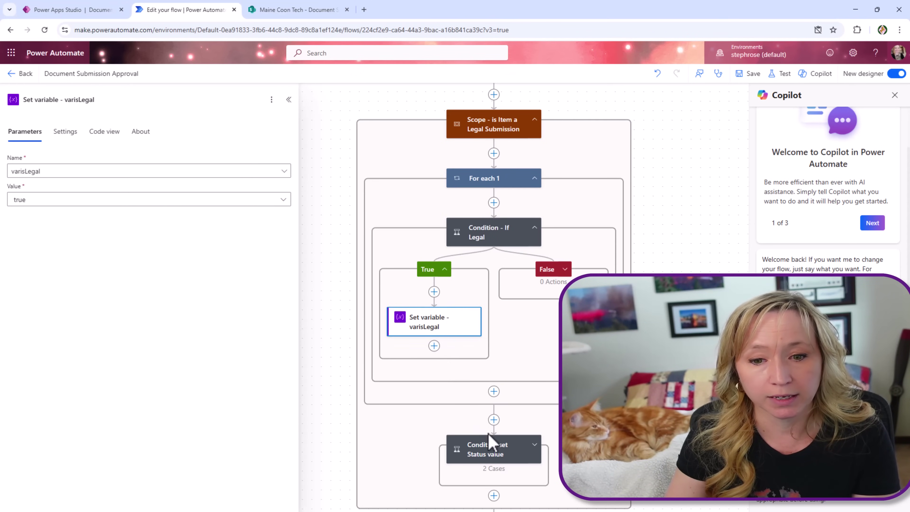
{"action": "left_click", "coordinate": [535, 445]}
{"action": "scroll", "coordinate": [536, 455], "scroll_direction": "down", "scroll_amount": 1}
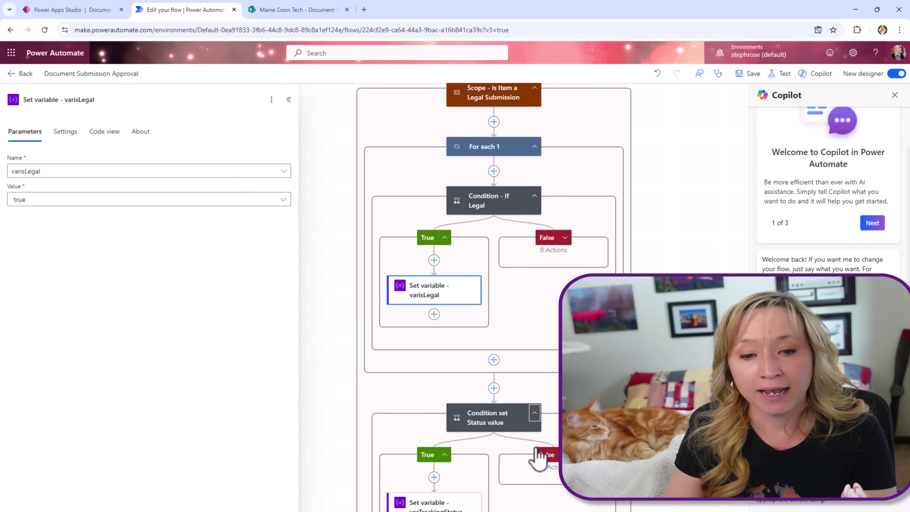
{"action": "scroll", "coordinate": [535, 455], "scroll_direction": "down", "scroll_amount": 5}
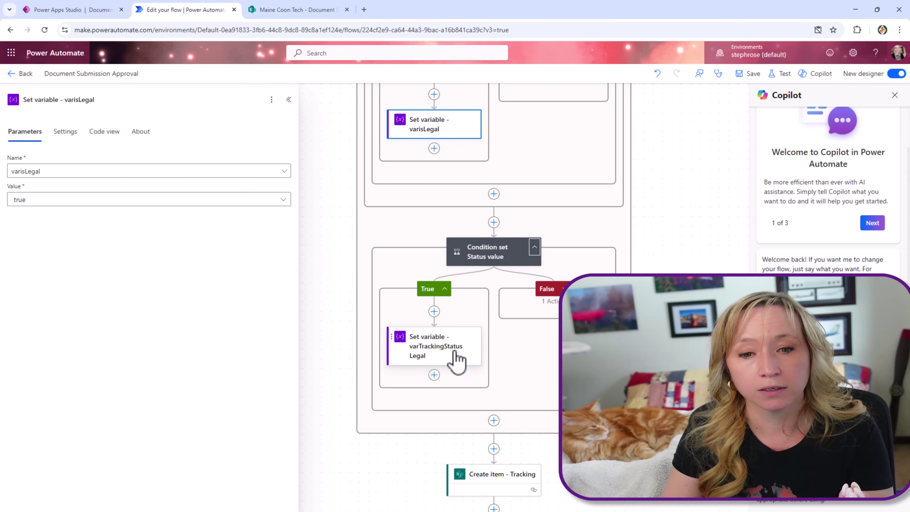
{"action": "left_click", "coordinate": [444, 351]}
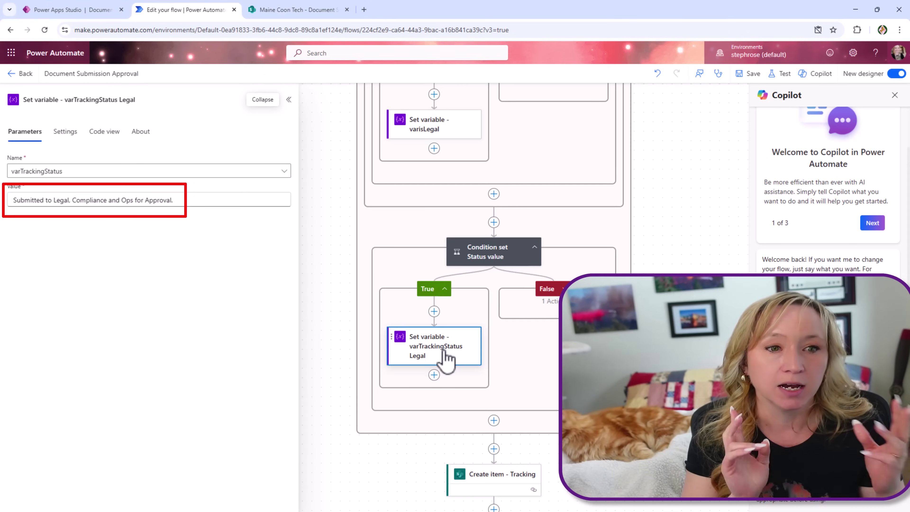
Switch to Power Apps Studio, cancel the approval confirmation for submission 13, and return to the Document Submission Overview.
{"action": "left_click", "coordinate": [86, 10]}
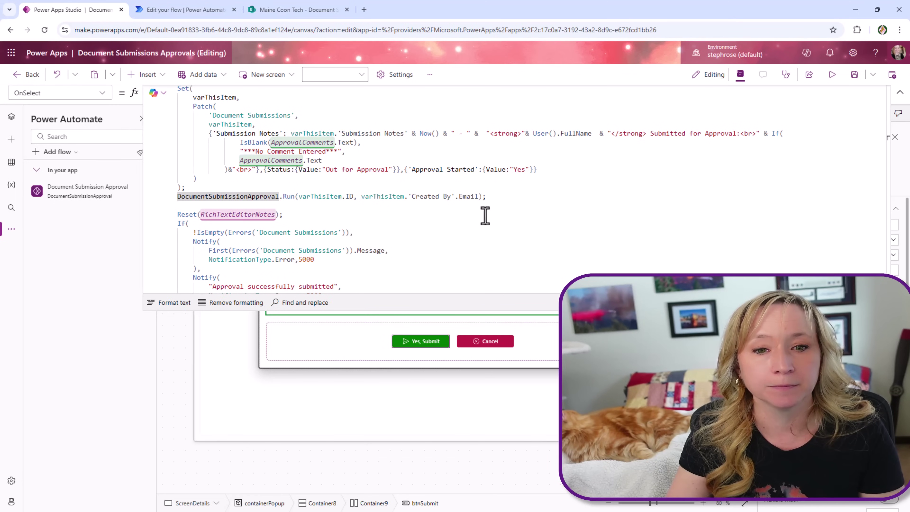
{"action": "left_click", "coordinate": [900, 92]}
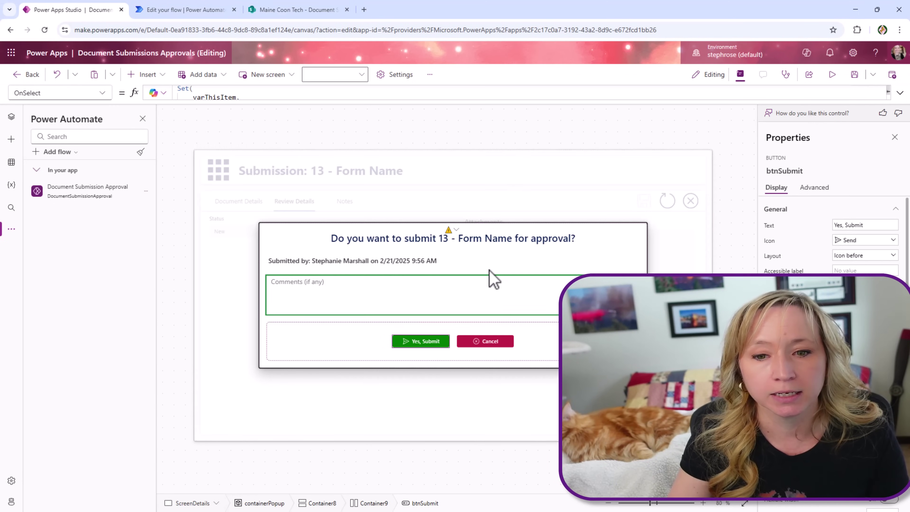
{"action": "left_click", "coordinate": [488, 344]}
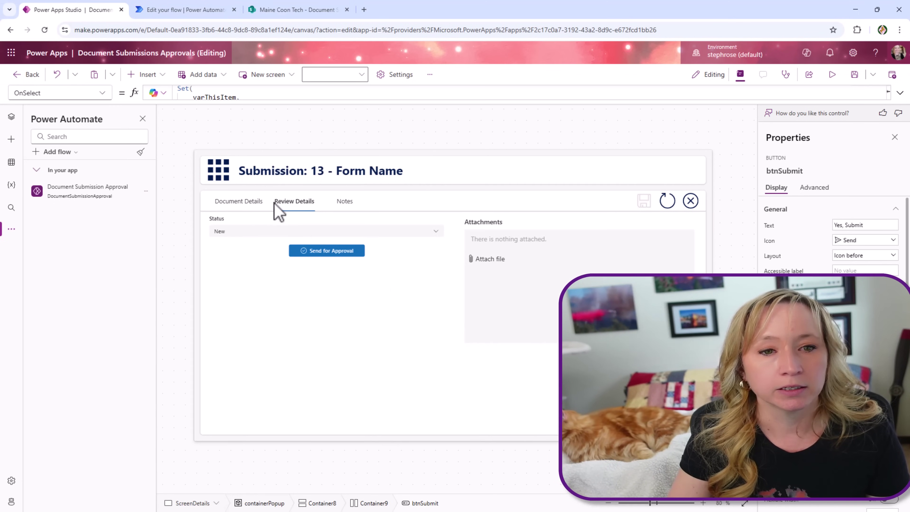
{"action": "left_click", "coordinate": [229, 175], "text": "alt"}
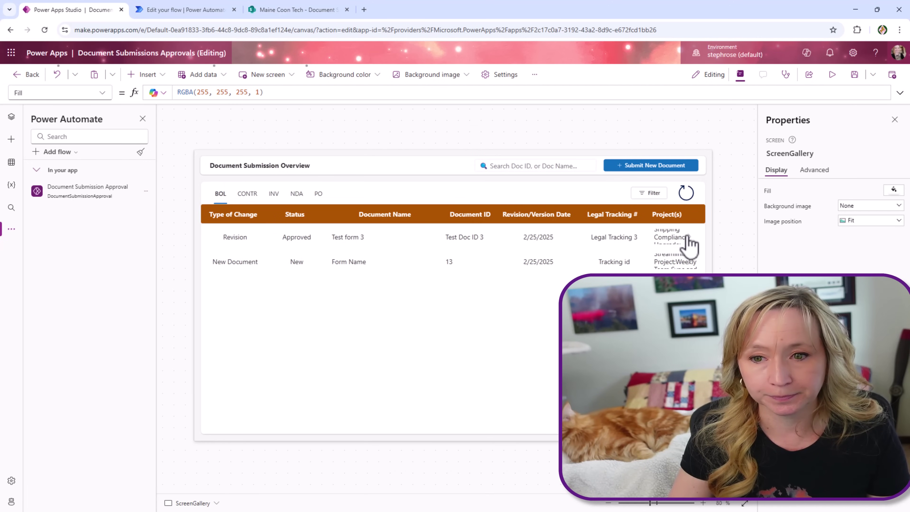
Open the Test form 3 submission and view the approval status under Prior Approval: 2 in its approvals.
{"action": "left_click", "coordinate": [690, 244], "text": "alt"}
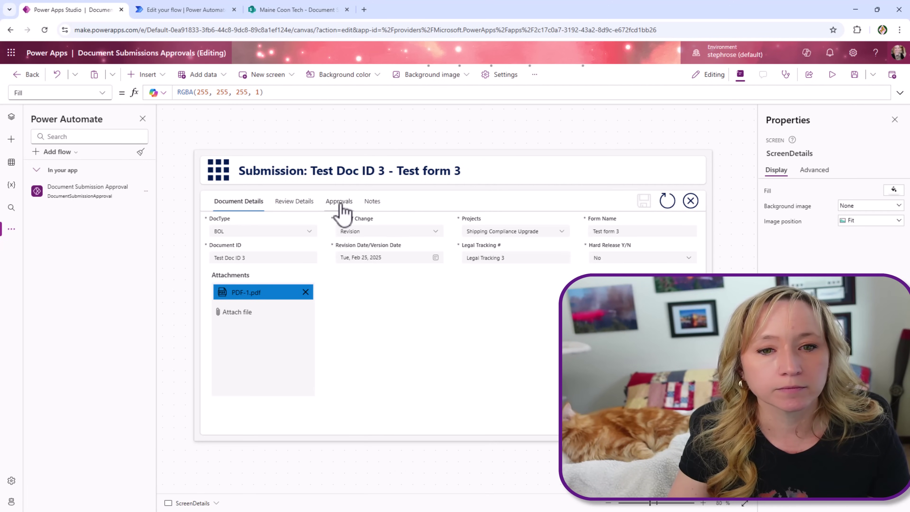
{"action": "left_click", "coordinate": [340, 207], "text": "alt"}
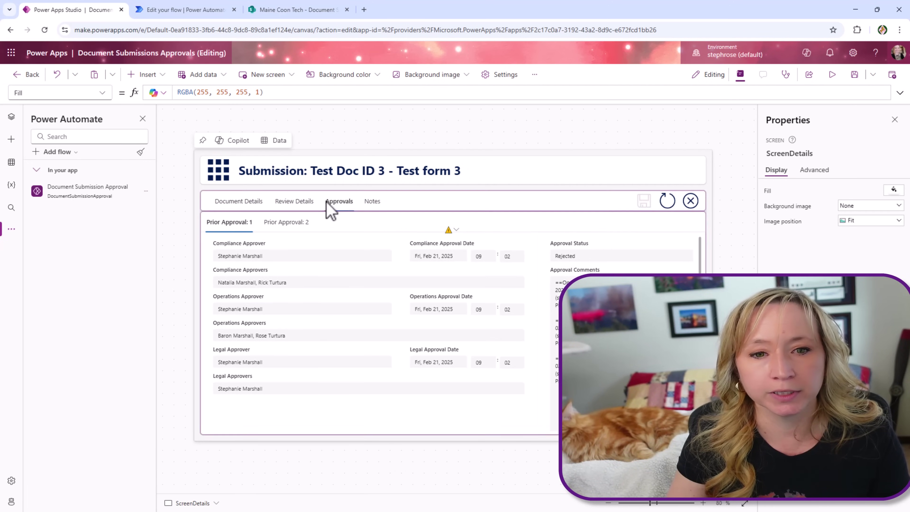
{"action": "left_click", "coordinate": [285, 224], "text": "alt"}
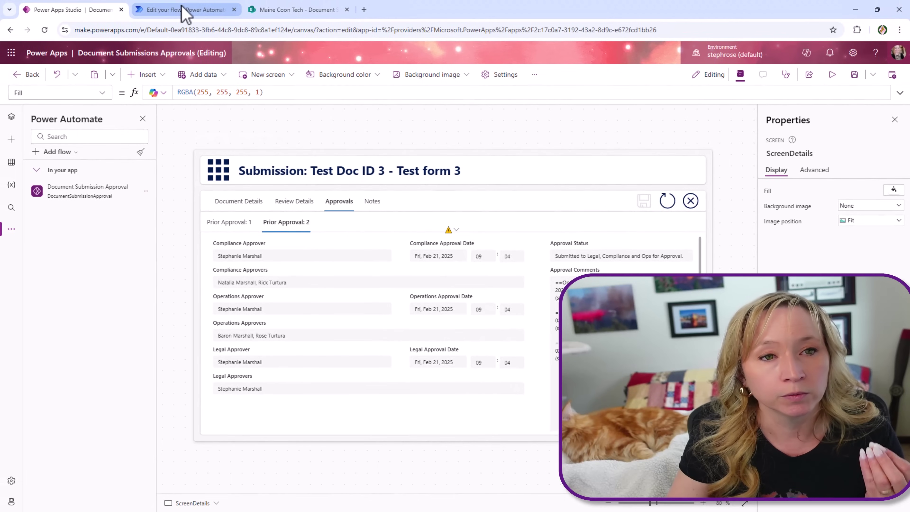
Switch to the Power Automate flow, open Create item - Tracking, and check the Document Approval Tracking list in SharePoint before returning to the flow.
{"action": "left_click", "coordinate": [182, 6]}
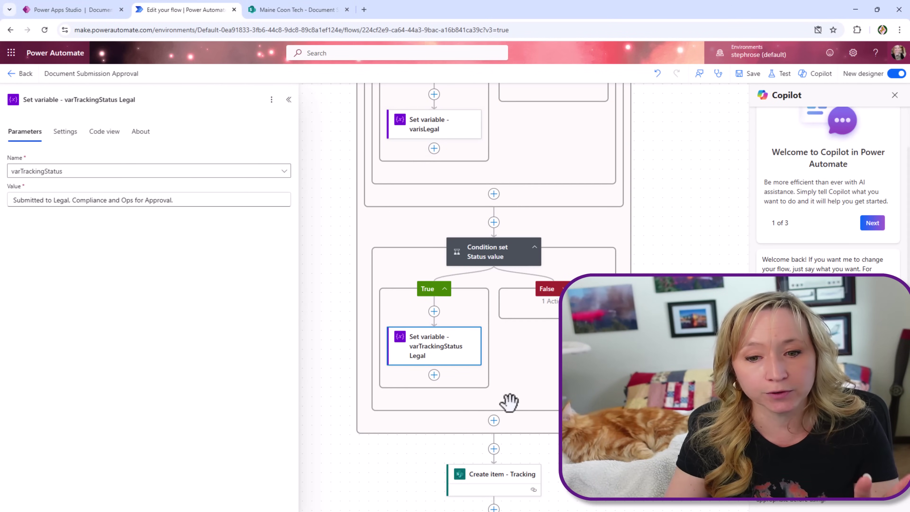
{"action": "scroll", "coordinate": [510, 400], "scroll_direction": "down", "scroll_amount": 3}
{"action": "scroll", "coordinate": [579, 138], "scroll_direction": "down", "scroll_amount": 7}
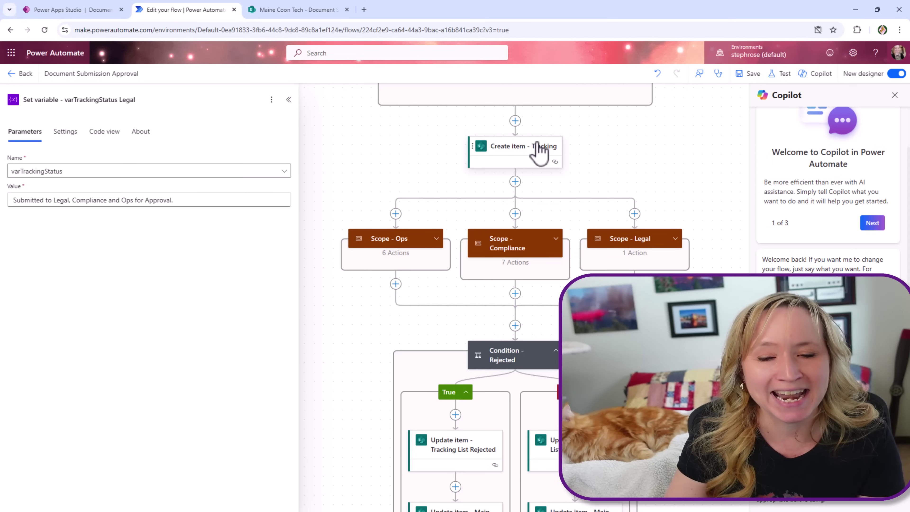
{"action": "left_click", "coordinate": [539, 152]}
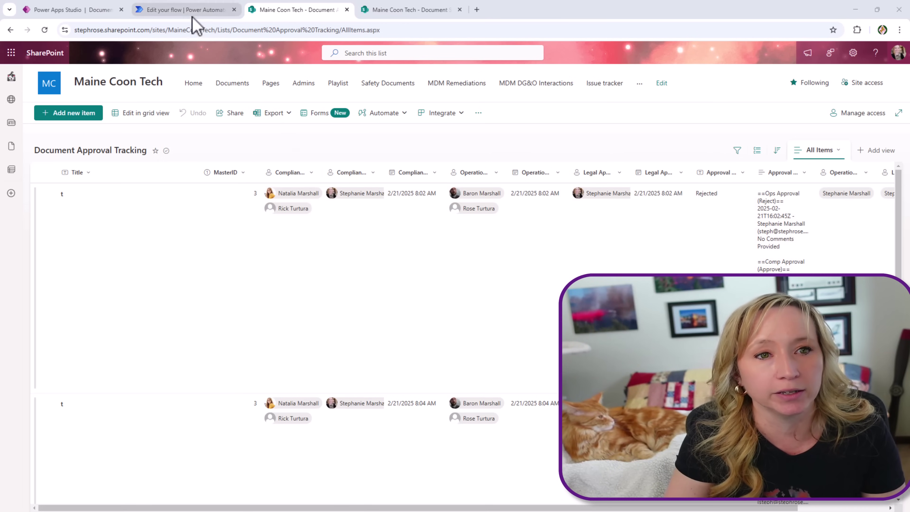
{"action": "left_click", "coordinate": [178, 11]}
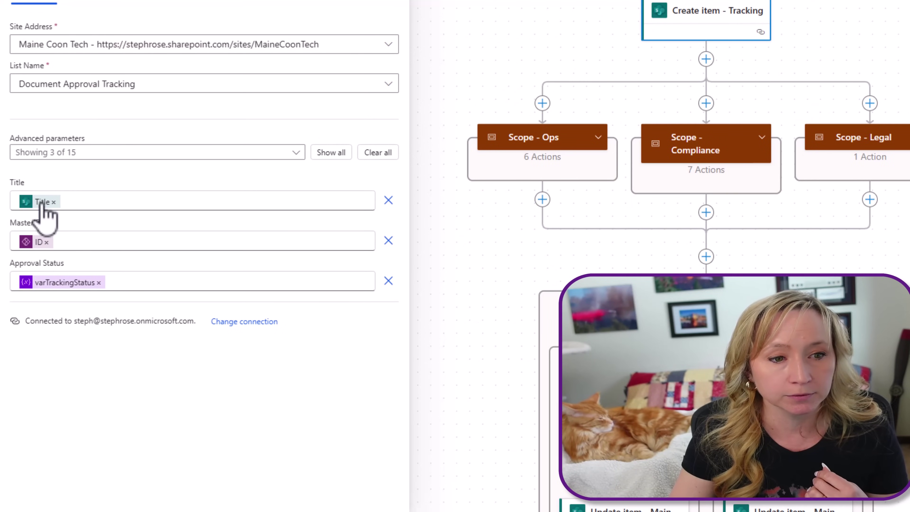
Examine the Title, MasterID and Approval Status values of Create item - Tracking, searching the dynamic content for "titl" on the Title field.
{"action": "mouse_move", "coordinate": [43, 205]}
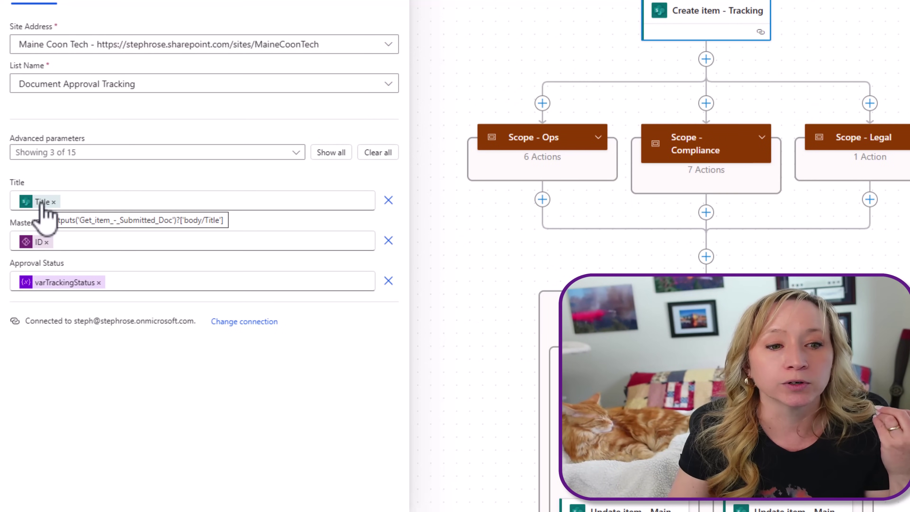
{"action": "left_click", "coordinate": [315, 200]}
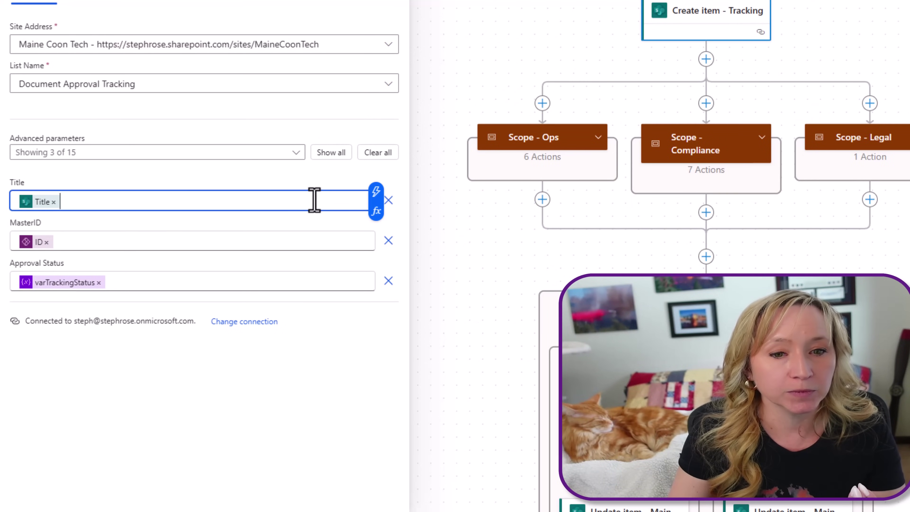
{"action": "left_click", "coordinate": [374, 196]}
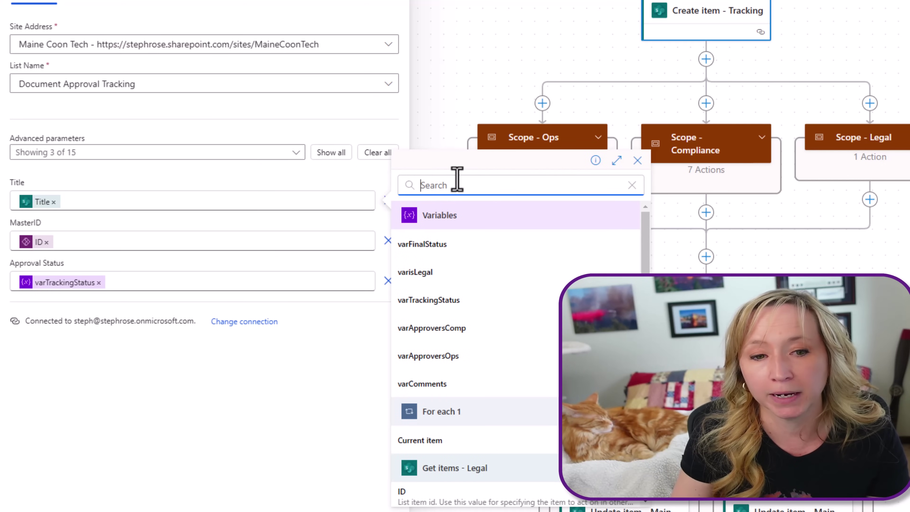
{"action": "type", "text": "titl"}
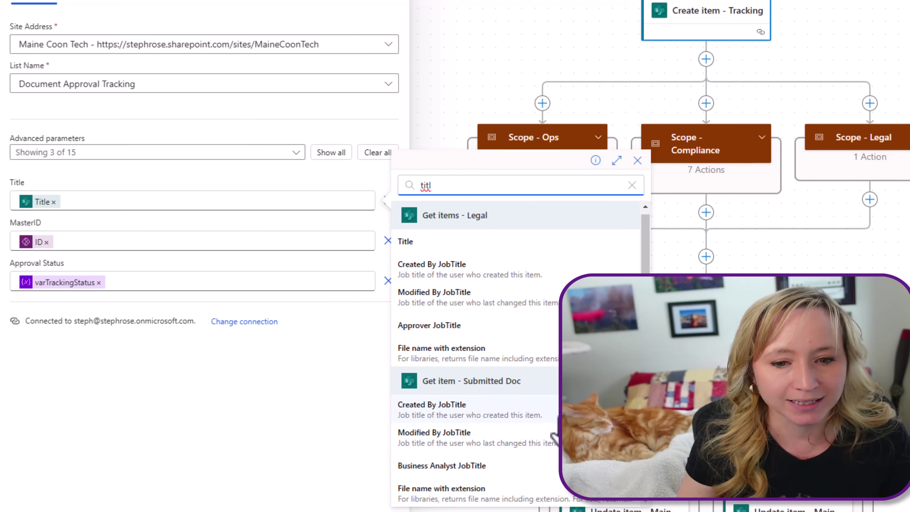
{"action": "left_click", "coordinate": [191, 242]}
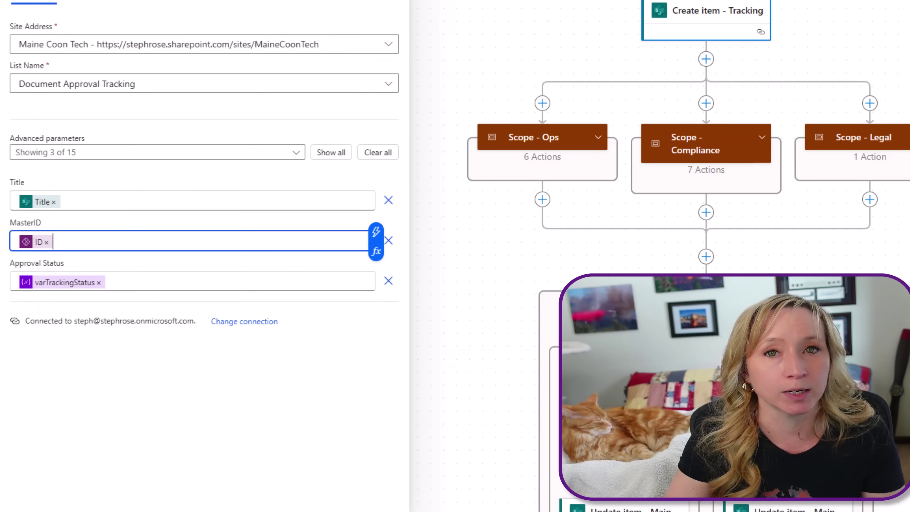
{"action": "left_click", "coordinate": [209, 278]}
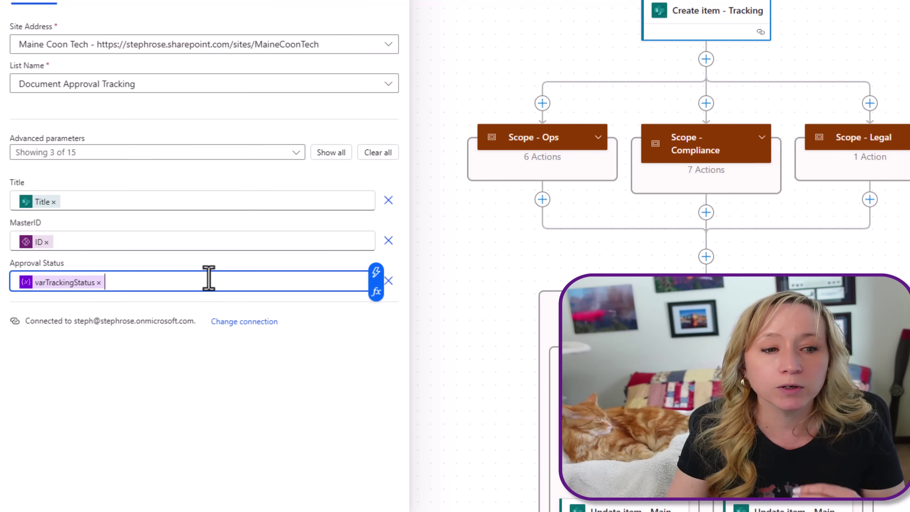
Compare the varTrackingStatus Legal and Not Legal values in both branches of Condition set Status value, and reopen Create item - Tracking.
{"action": "scroll", "coordinate": [602, 128], "scroll_direction": "up", "scroll_amount": 4}
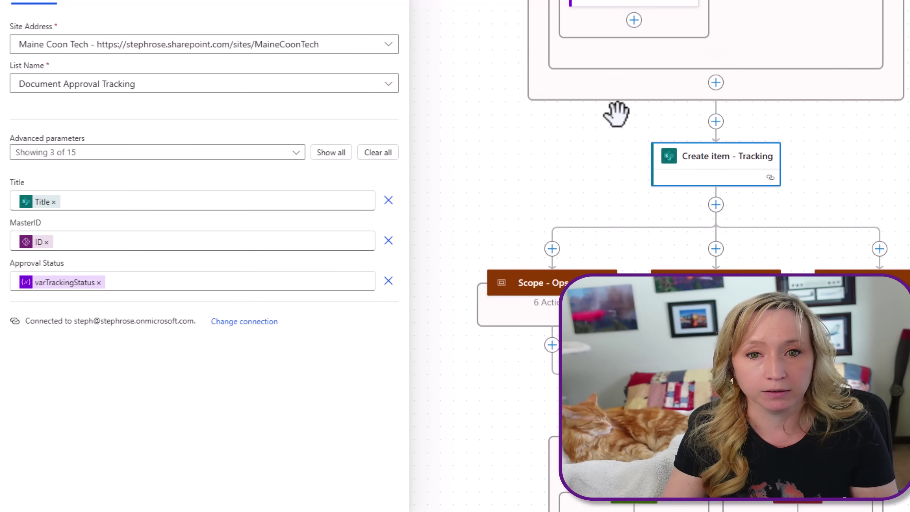
{"action": "scroll", "coordinate": [807, 108], "scroll_direction": "up", "scroll_amount": 5}
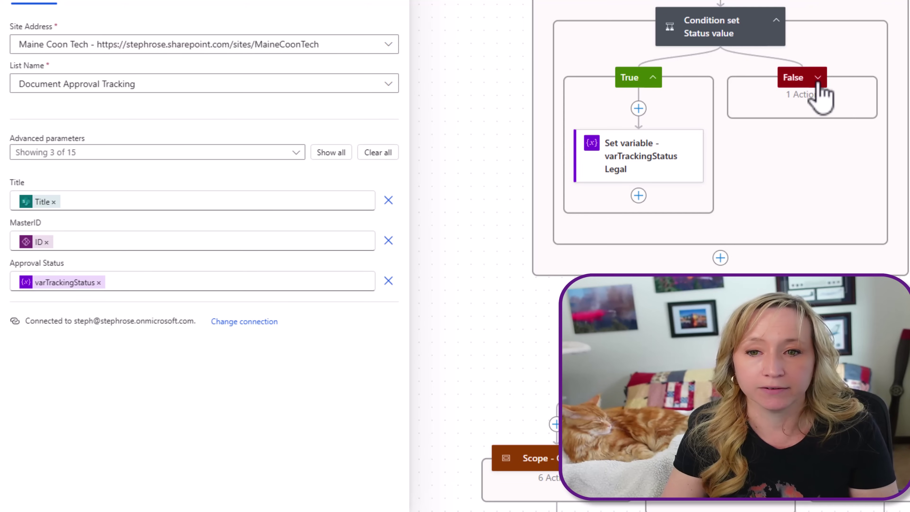
{"action": "left_click", "coordinate": [680, 172]}
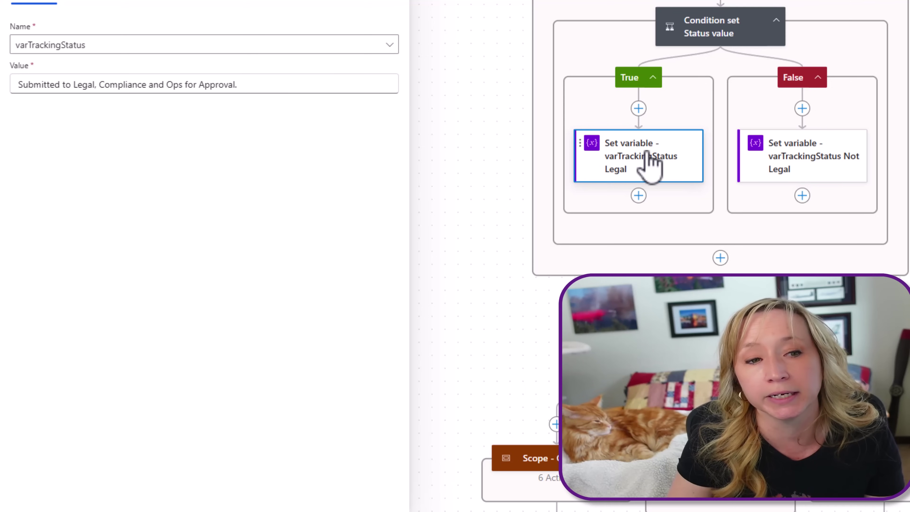
{"action": "left_click", "coordinate": [799, 171]}
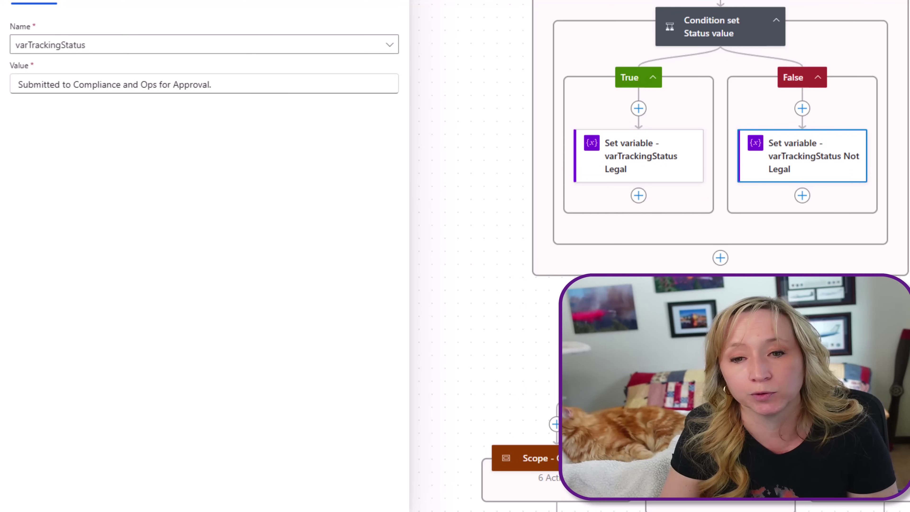
{"action": "scroll", "coordinate": [615, 183], "scroll_direction": "down", "scroll_amount": 5}
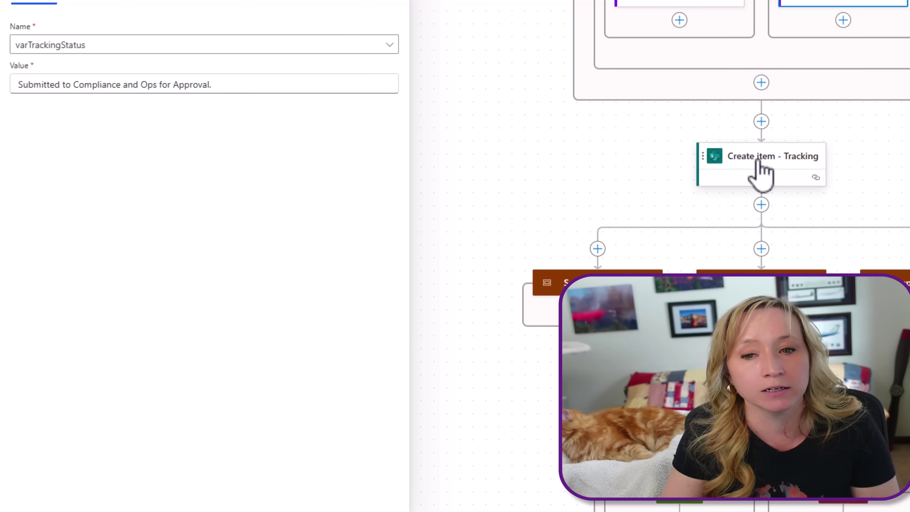
{"action": "left_click", "coordinate": [760, 165]}
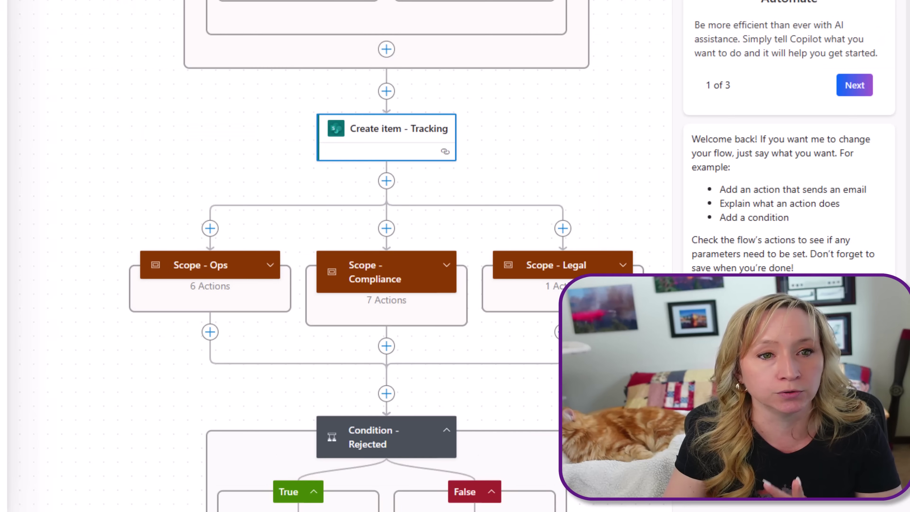
Expand the parallel Scope - Ops, Scope - Compliance and Scope - Legal branches below Create item - Tracking.
{"action": "left_click_drag", "start_coordinate": [229, 133], "coordinate": [205, 44]}
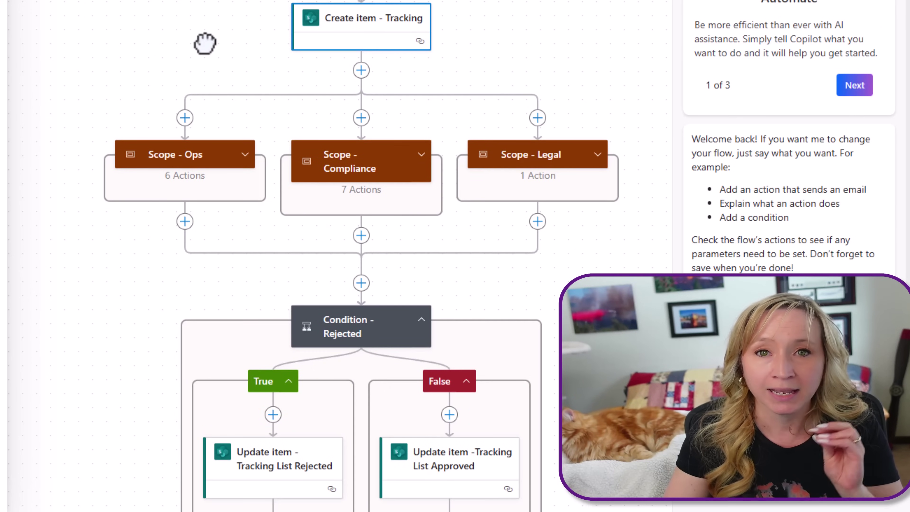
{"action": "left_click", "coordinate": [245, 154]}
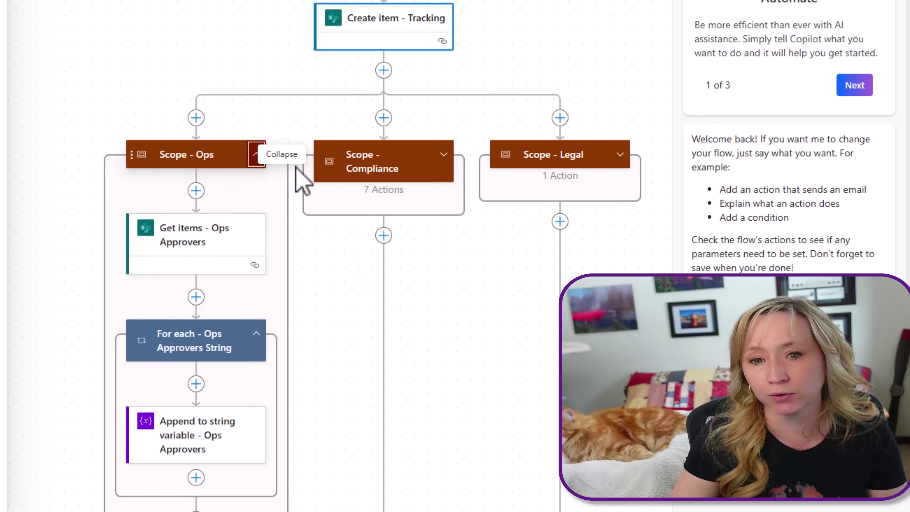
{"action": "left_click", "coordinate": [441, 154]}
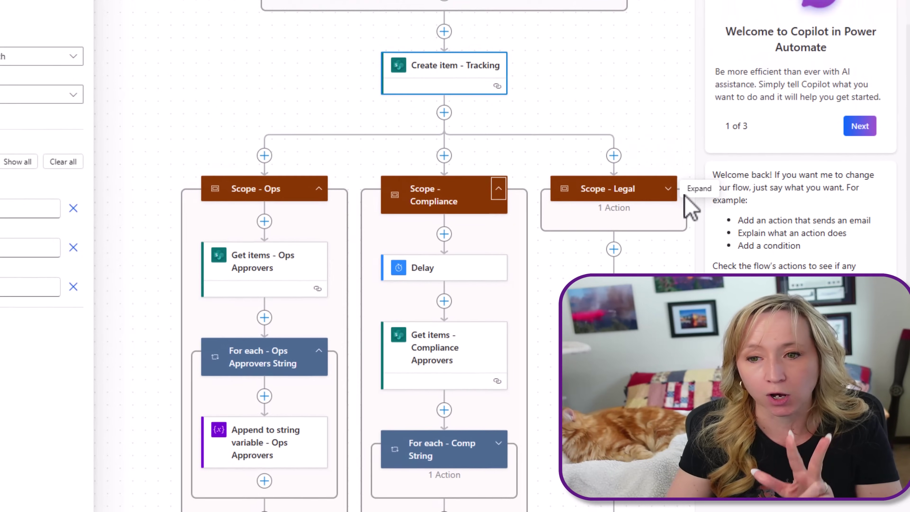
{"action": "left_click", "coordinate": [642, 155]}
{"action": "left_click_drag", "start_coordinate": [623, 172], "coordinate": [567, 39]}
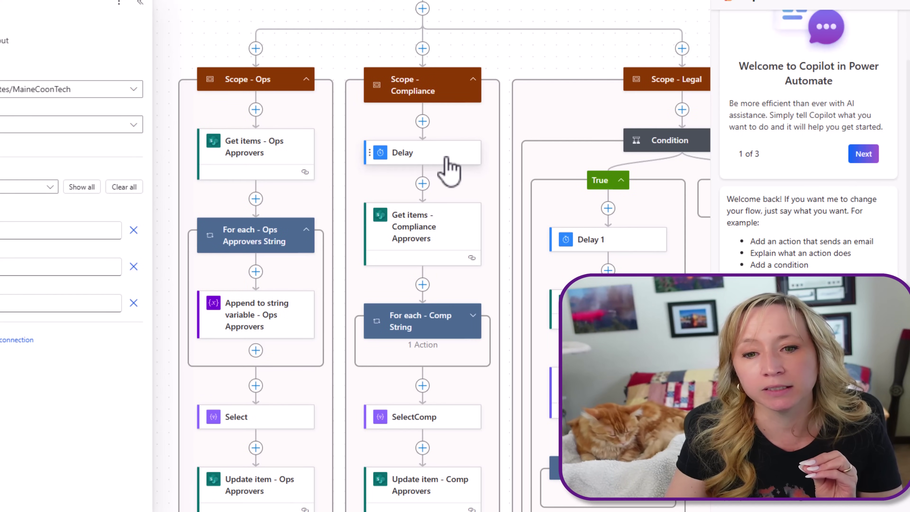
Examine Get items - Ops Approvers, Get items - Compliance Approvers and the Update item action in Scope - Legal.
{"action": "left_click", "coordinate": [308, 160]}
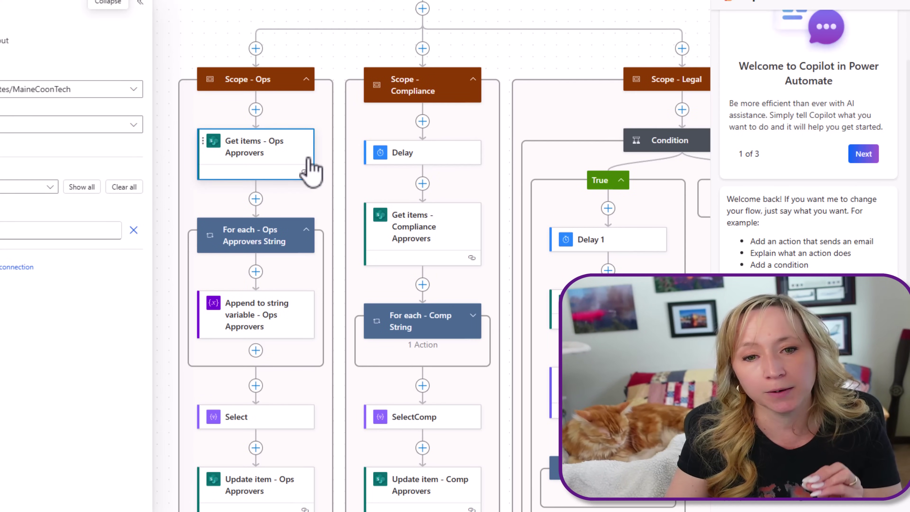
{"action": "left_click", "coordinate": [449, 237]}
{"action": "left_click", "coordinate": [569, 308]}
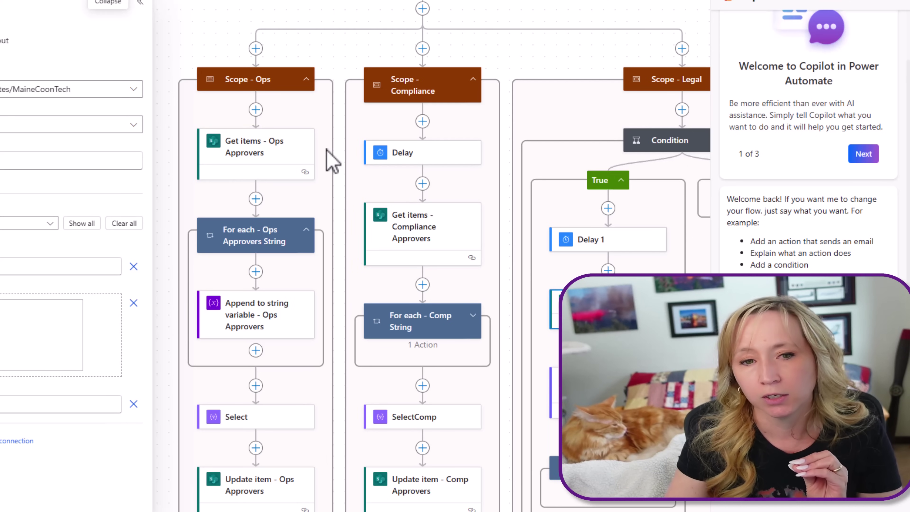
Compare the filter query of Get items - Ops Approvers with the Approval Types column of the Document Submission Approvers list in SharePoint.
{"action": "left_click", "coordinate": [285, 163]}
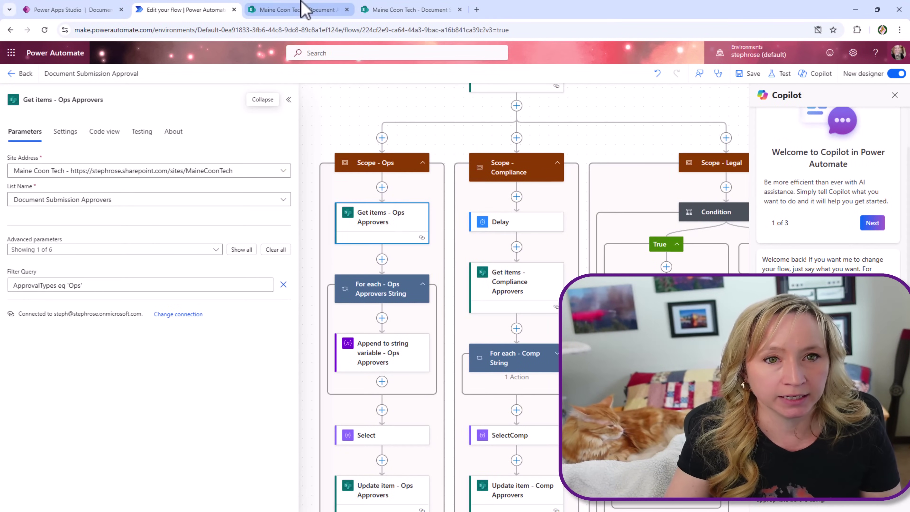
{"action": "left_click", "coordinate": [421, 10]}
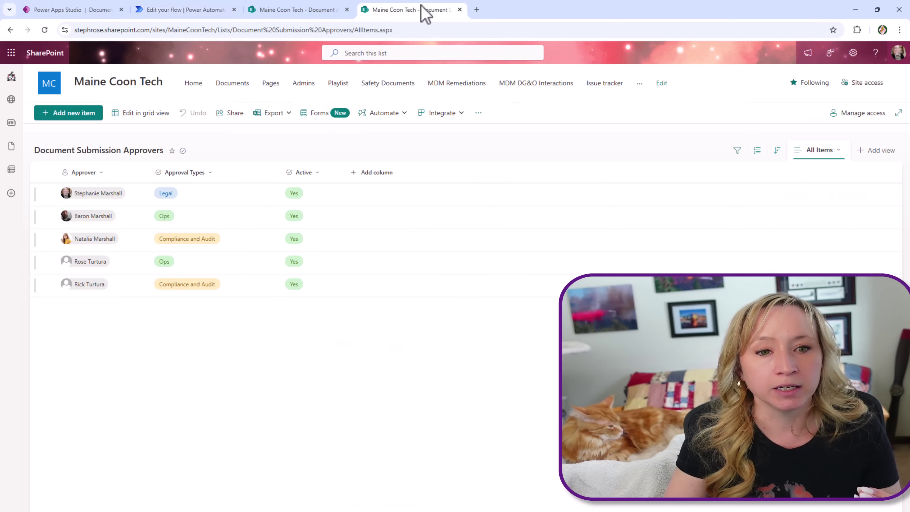
{"action": "left_click", "coordinate": [213, 10]}
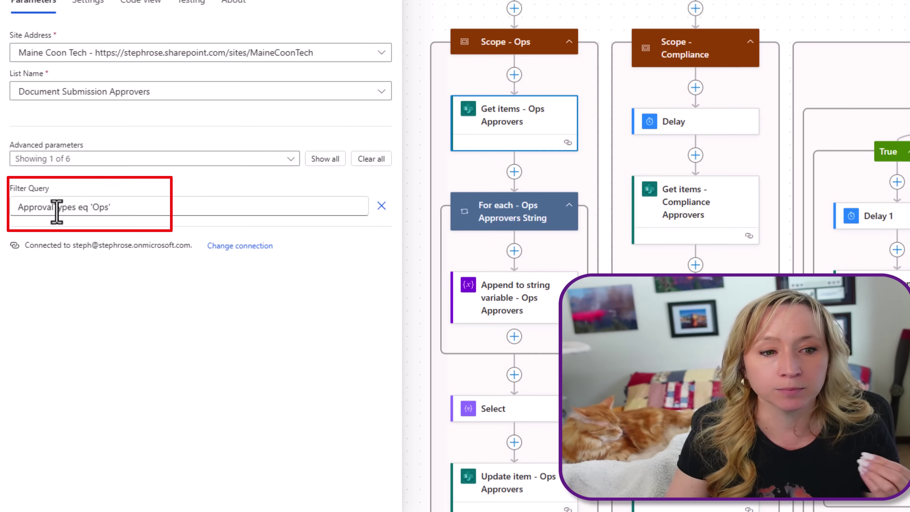
{"action": "left_click", "coordinate": [403, 9]}
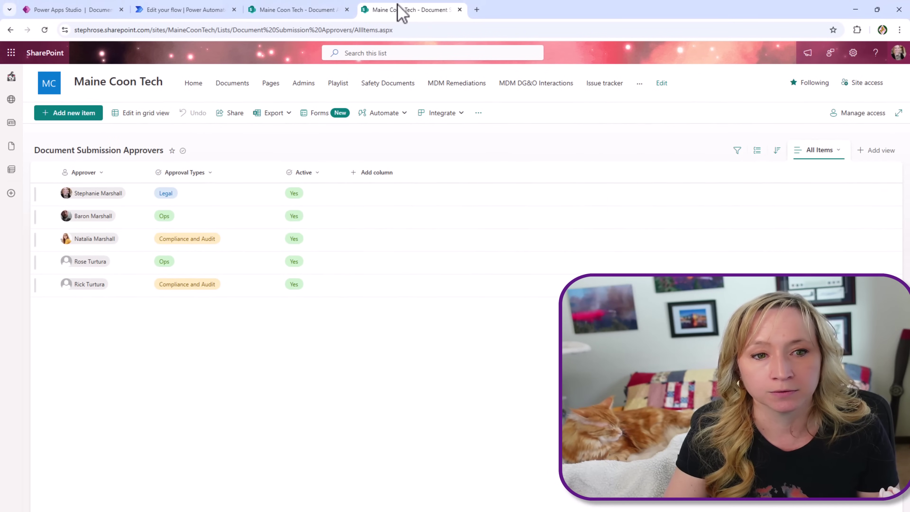
{"action": "left_click", "coordinate": [197, 10]}
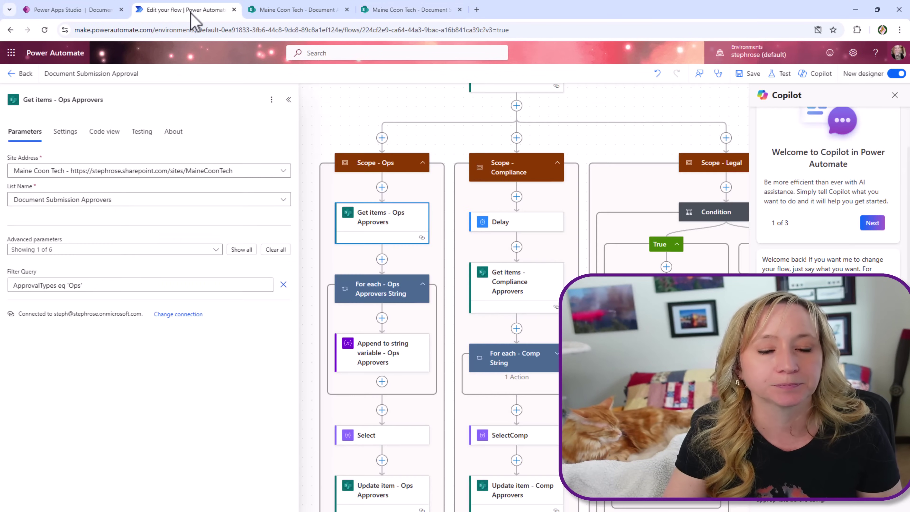
Examine how Scope - Ops collects approver emails through Append to string variable - Ops Approvers, Get items - Ops Approvers and the Select action's mapping.
{"action": "left_click", "coordinate": [400, 359]}
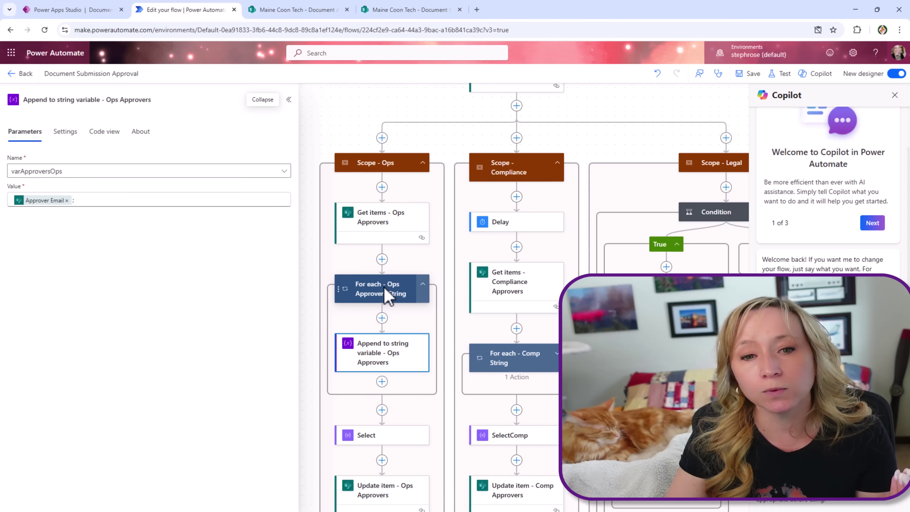
{"action": "left_click", "coordinate": [396, 228]}
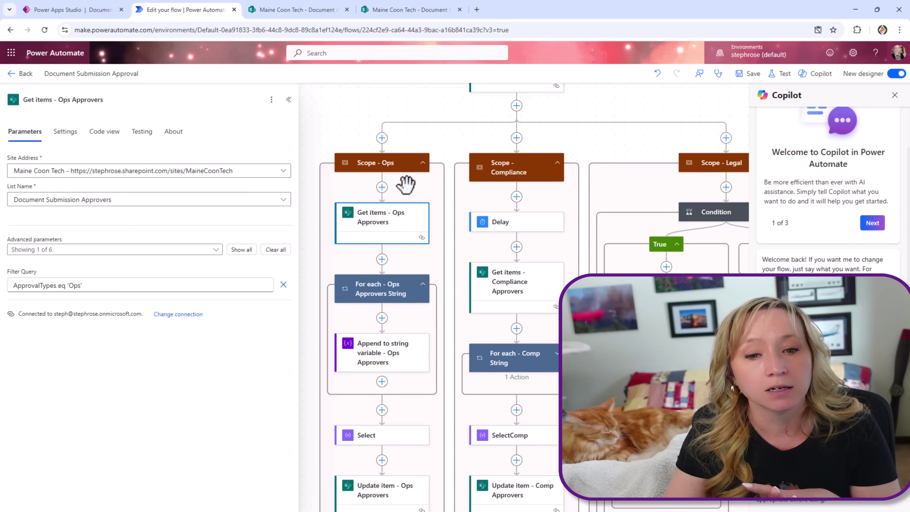
{"action": "left_click", "coordinate": [399, 366]}
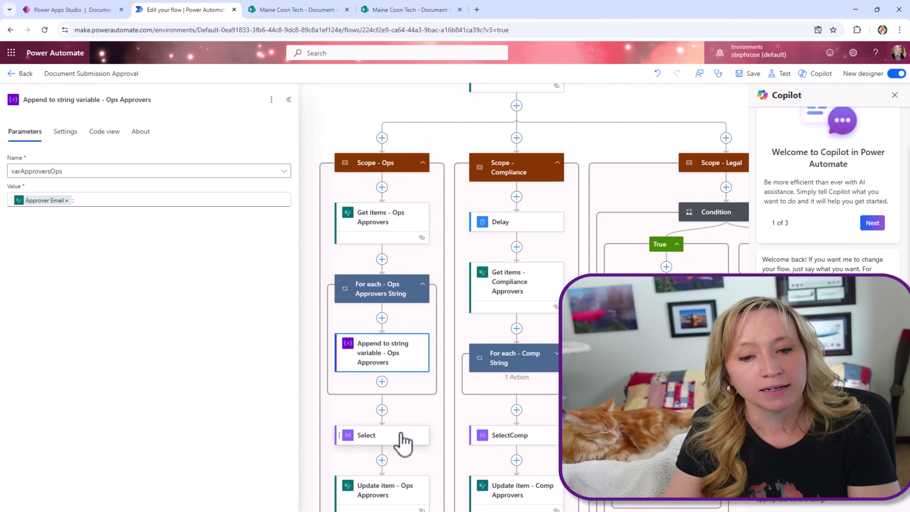
{"action": "left_click", "coordinate": [402, 442]}
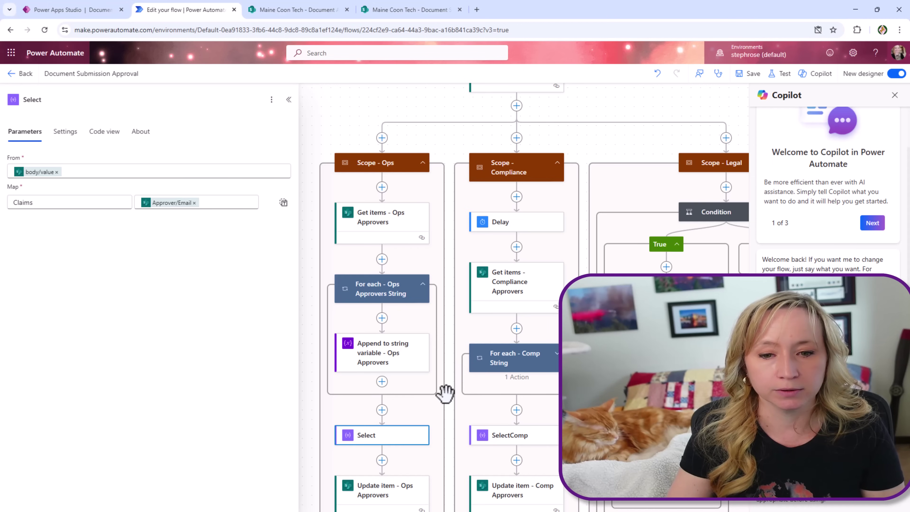
{"action": "left_click_drag", "start_coordinate": [443, 392], "coordinate": [455, 167]}
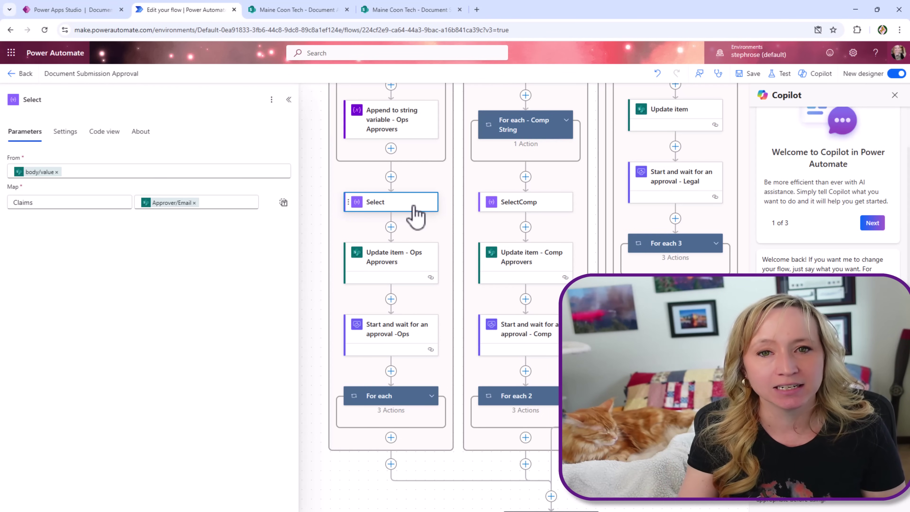
View the multiple approvers recorded in the Document Approval Tracking list in SharePoint, and return to the Power Automate flow.
{"action": "left_click", "coordinate": [292, 13]}
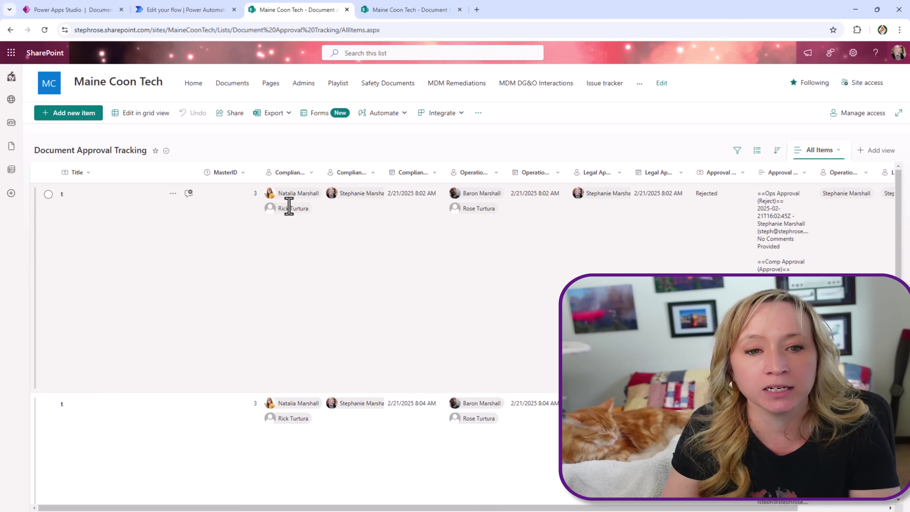
{"action": "mouse_move", "coordinate": [289, 205]}
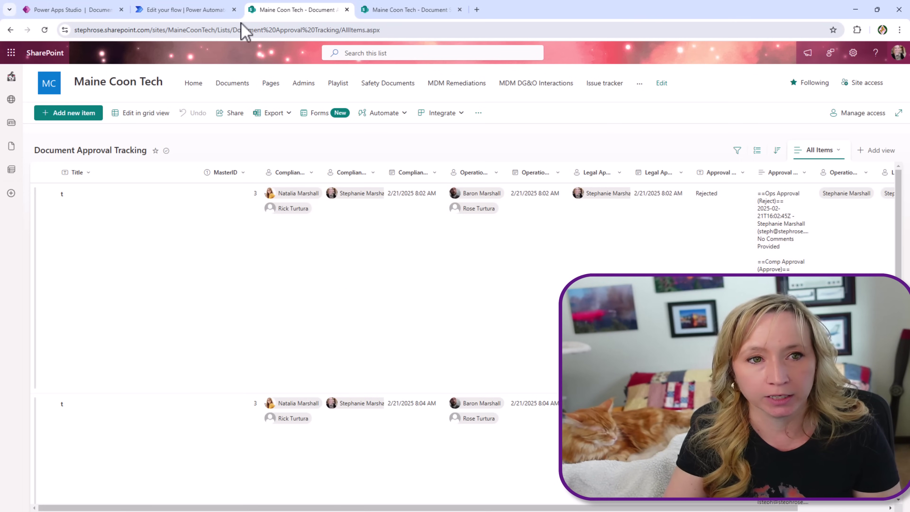
{"action": "left_click", "coordinate": [207, 14]}
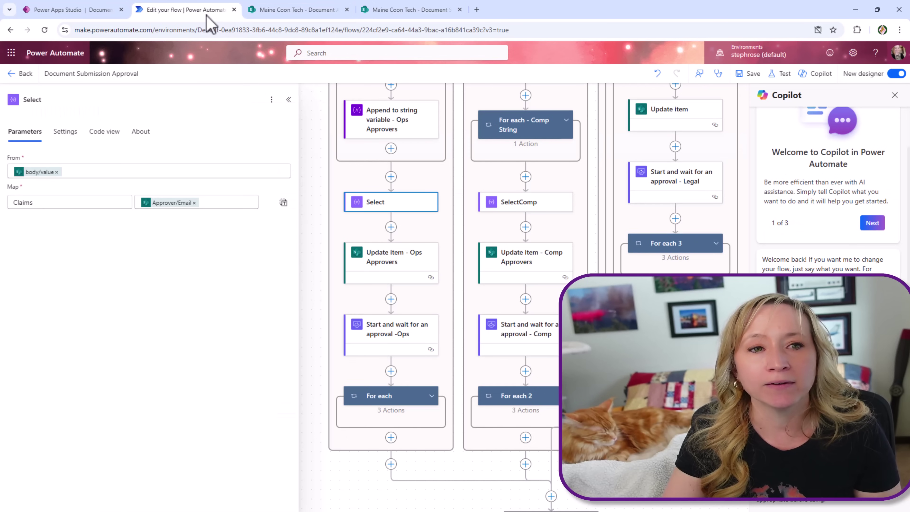
Add another Select action after Select in Scope - Ops, with body/value from Get items - Ops Approvers as its From input.
{"action": "left_click", "coordinate": [116, 171]}
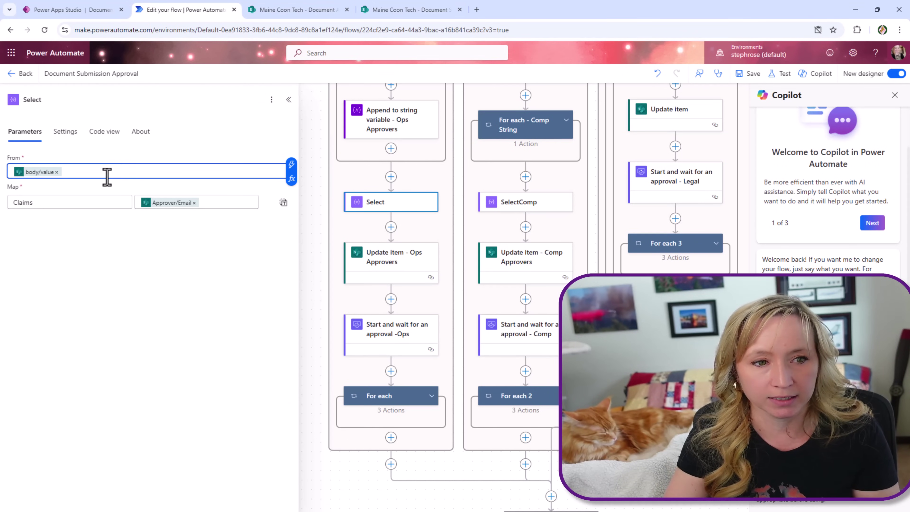
{"action": "mouse_move", "coordinate": [19, 179]}
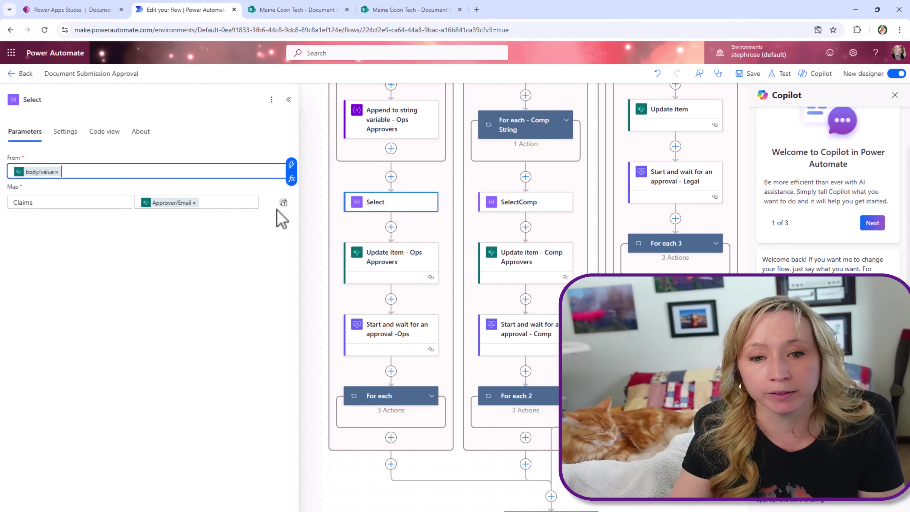
{"action": "left_click", "coordinate": [390, 227]}
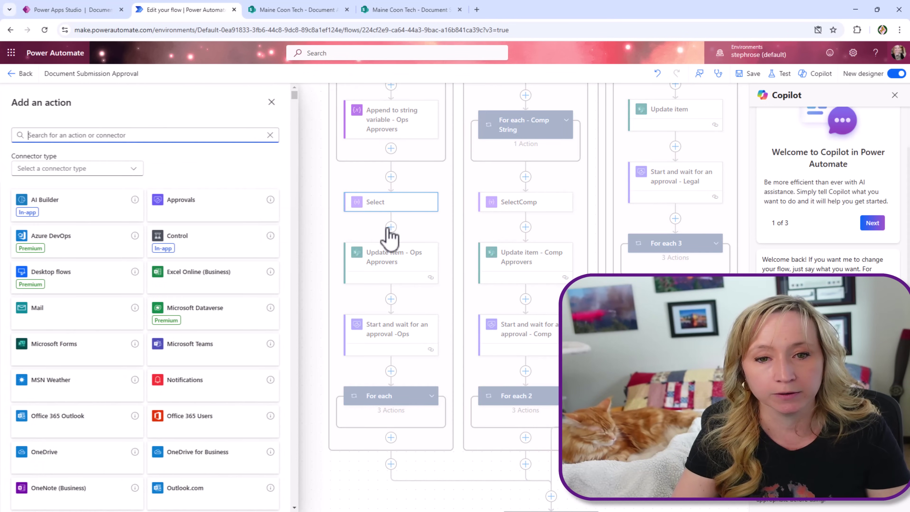
{"action": "type", "text": "select"}
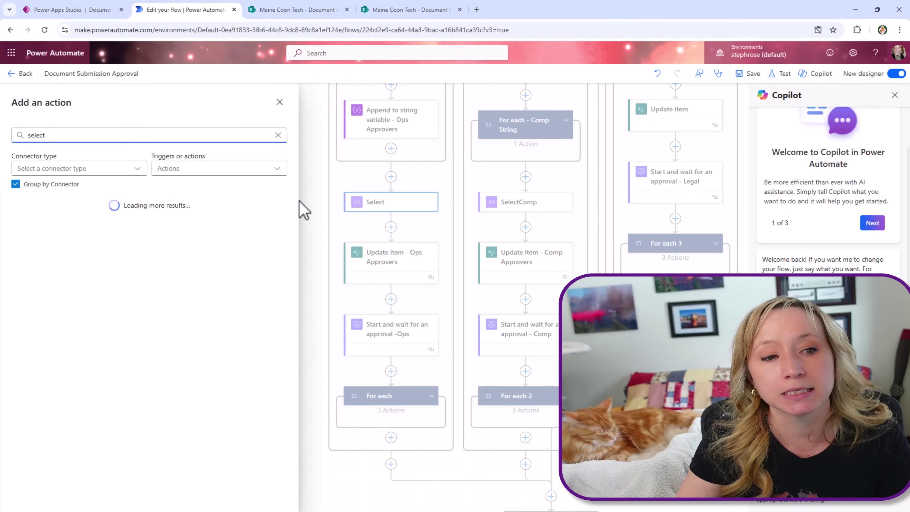
{"action": "left_click", "coordinate": [73, 462]}
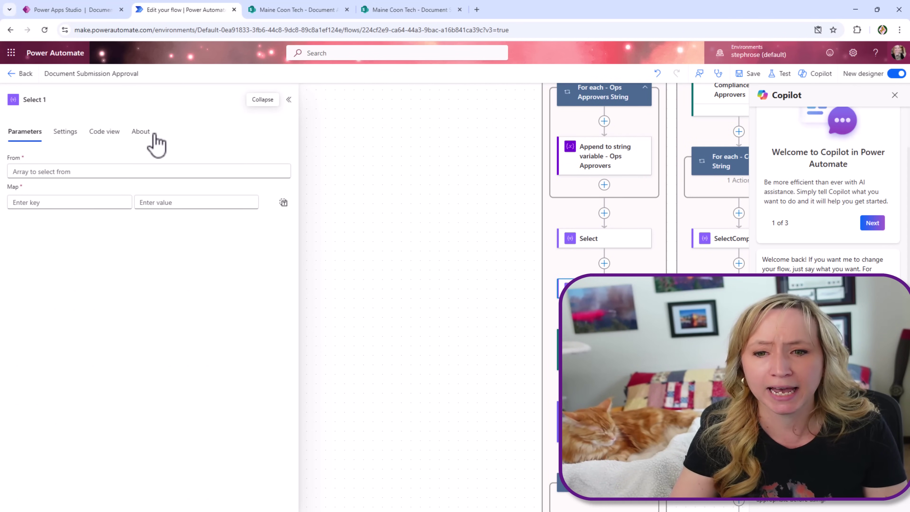
{"action": "left_click", "coordinate": [150, 171]}
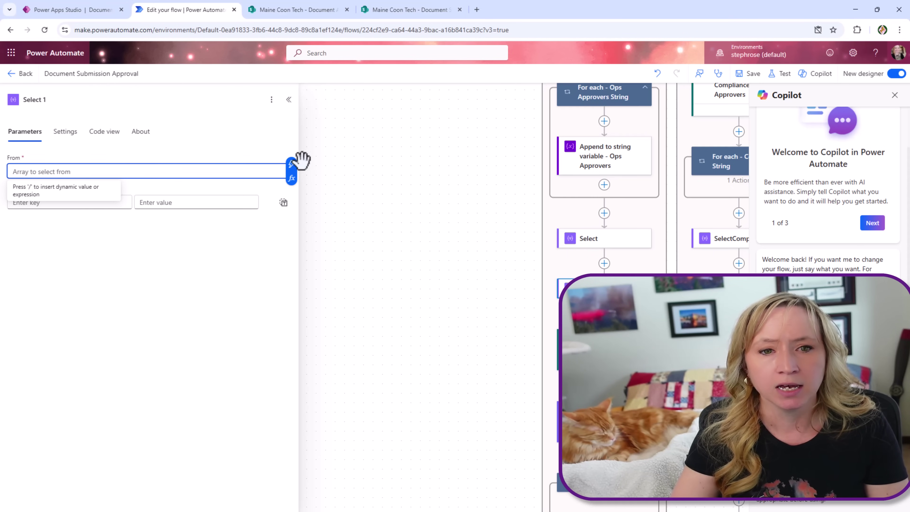
{"action": "left_click", "coordinate": [292, 164]}
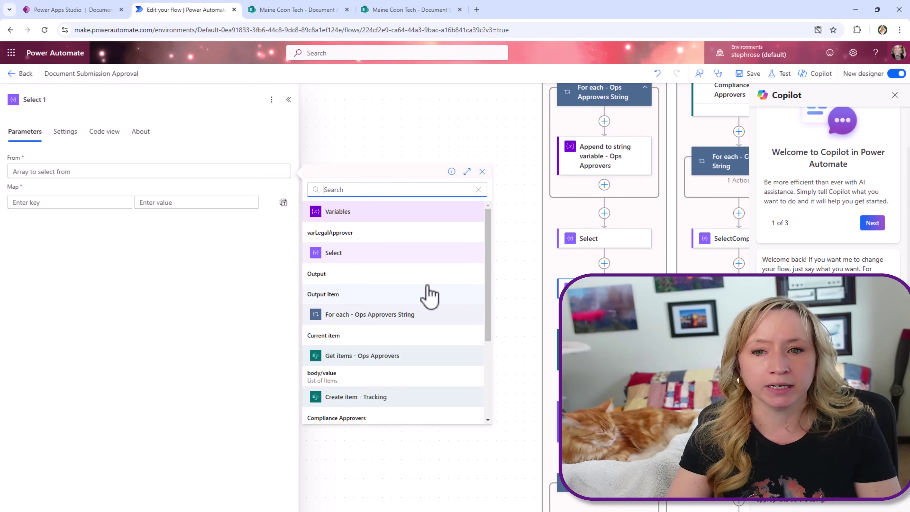
{"action": "scroll", "coordinate": [377, 376], "scroll_direction": "down", "scroll_amount": 1}
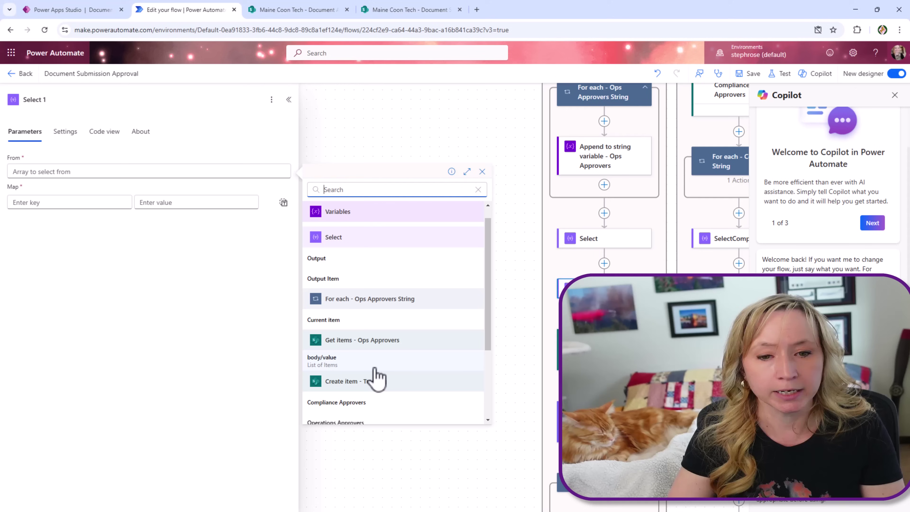
{"action": "left_click", "coordinate": [360, 361]}
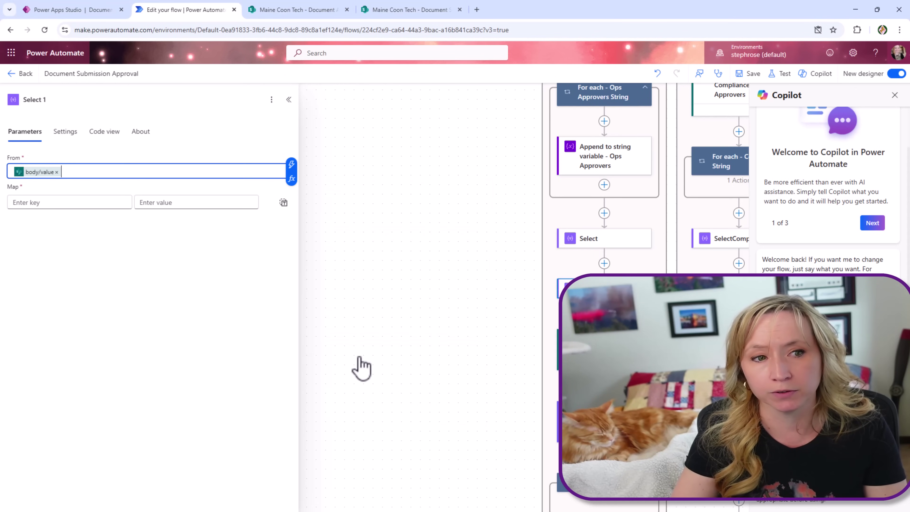
Map the key Claims to Approver Email from Get items - Ops Approvers in the new Select action.
{"action": "left_click", "coordinate": [90, 207]}
{"action": "type", "text": "Claims"}
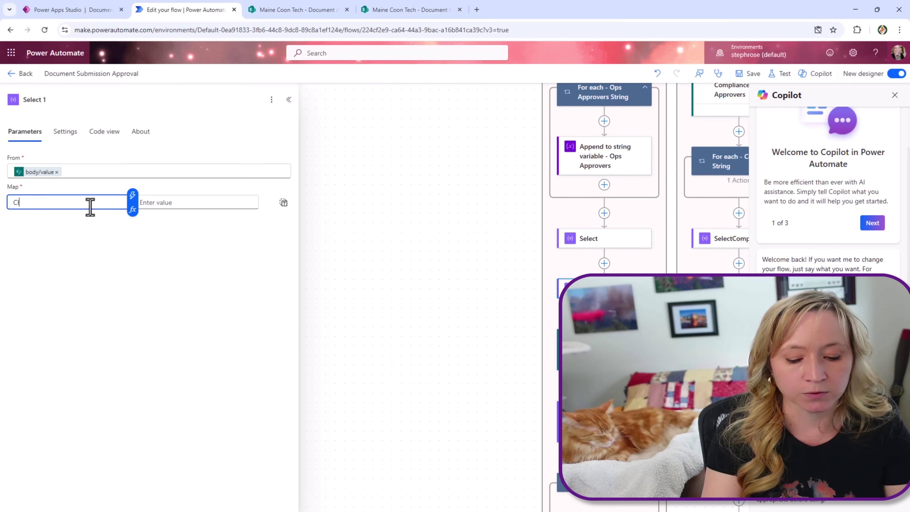
{"action": "left_click", "coordinate": [158, 203]}
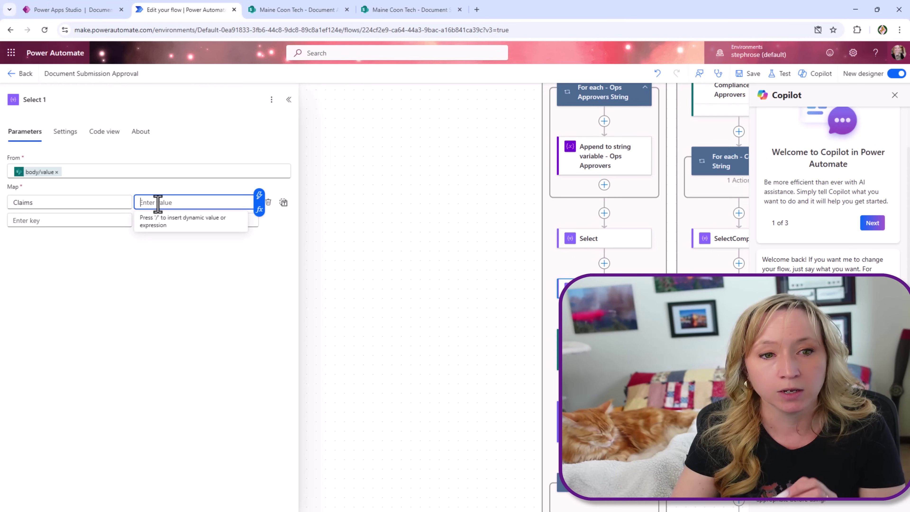
{"action": "left_click", "coordinate": [260, 197]}
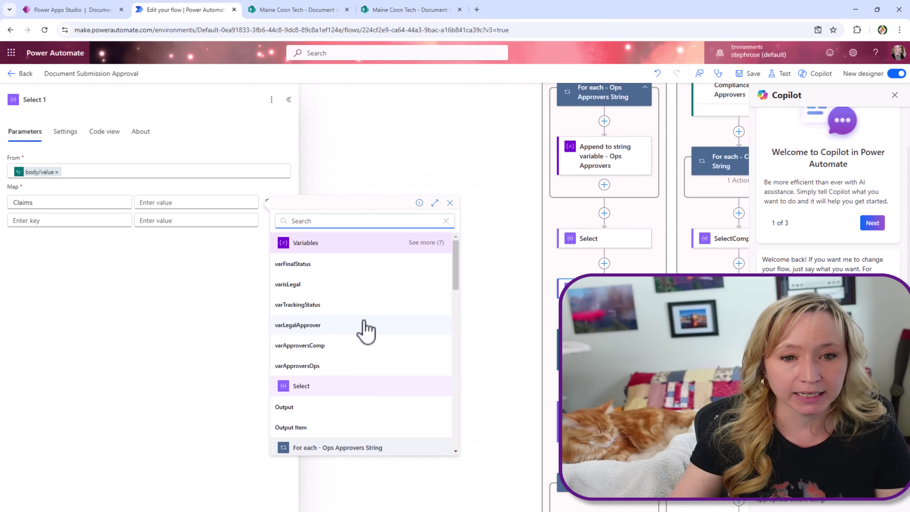
{"action": "scroll", "coordinate": [365, 330], "scroll_direction": "down", "scroll_amount": 3}
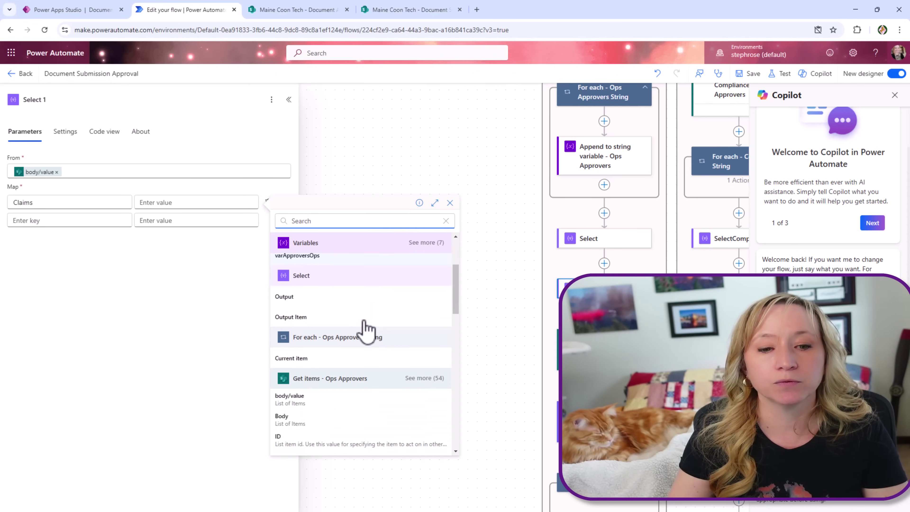
{"action": "scroll", "coordinate": [365, 328], "scroll_direction": "down", "scroll_amount": 2}
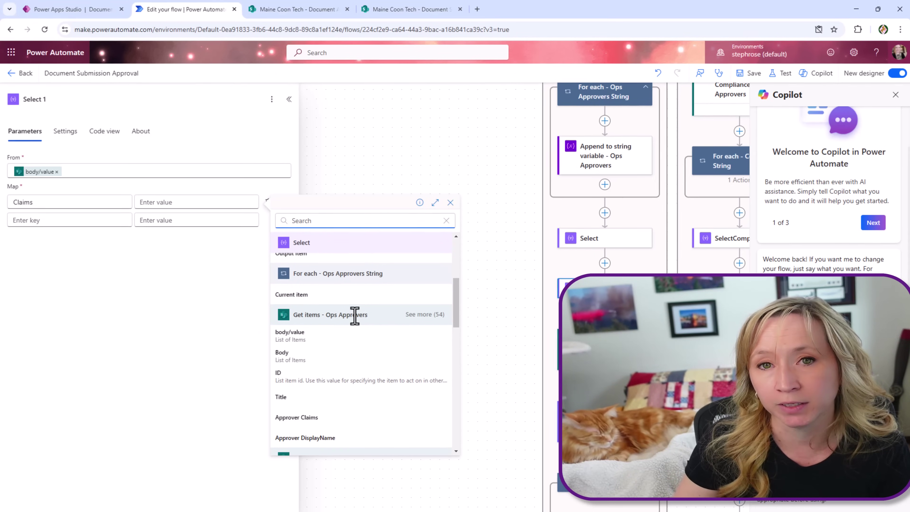
{"action": "left_click", "coordinate": [422, 316]}
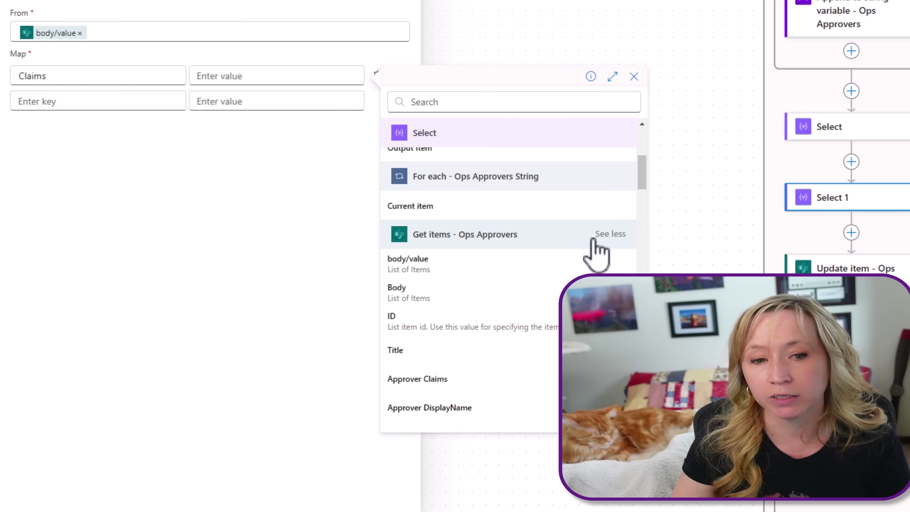
{"action": "scroll", "coordinate": [577, 261], "scroll_direction": "down", "scroll_amount": 3}
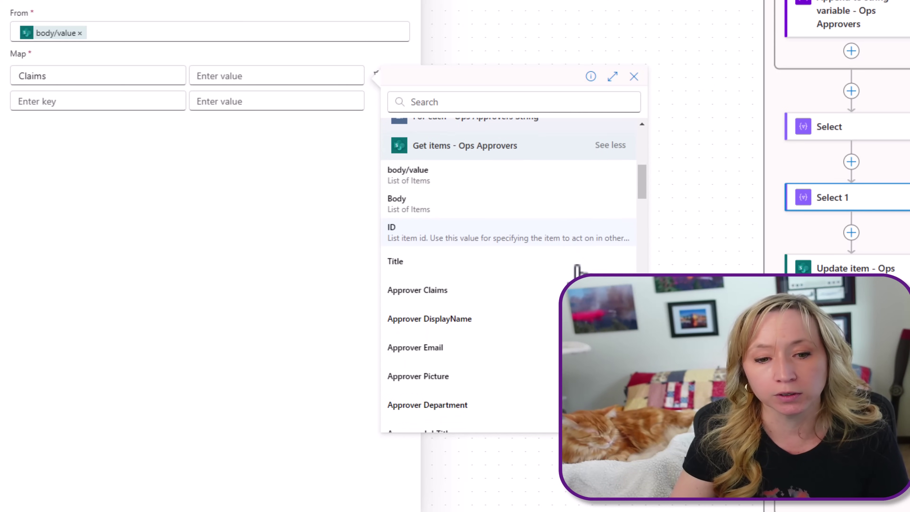
{"action": "left_click", "coordinate": [439, 347]}
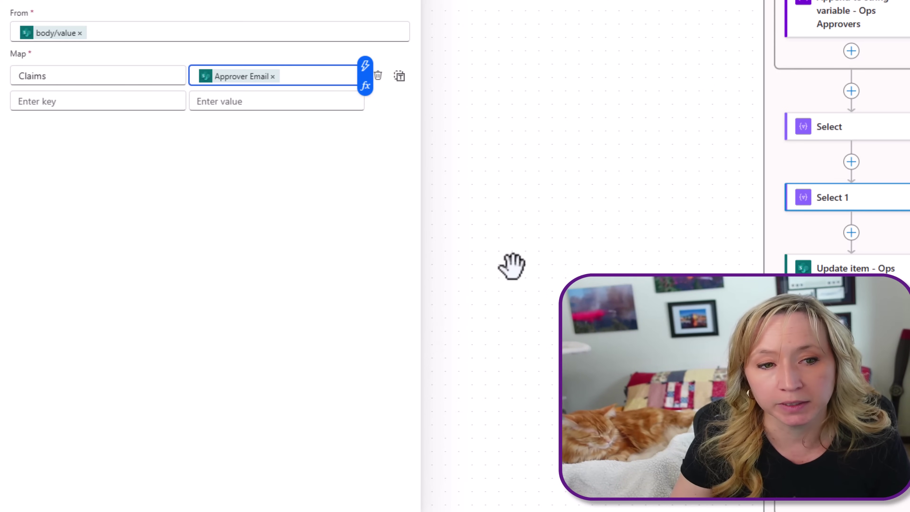
Delete the Select 1 action from Scope - Ops.
{"action": "left_click", "coordinate": [523, 251]}
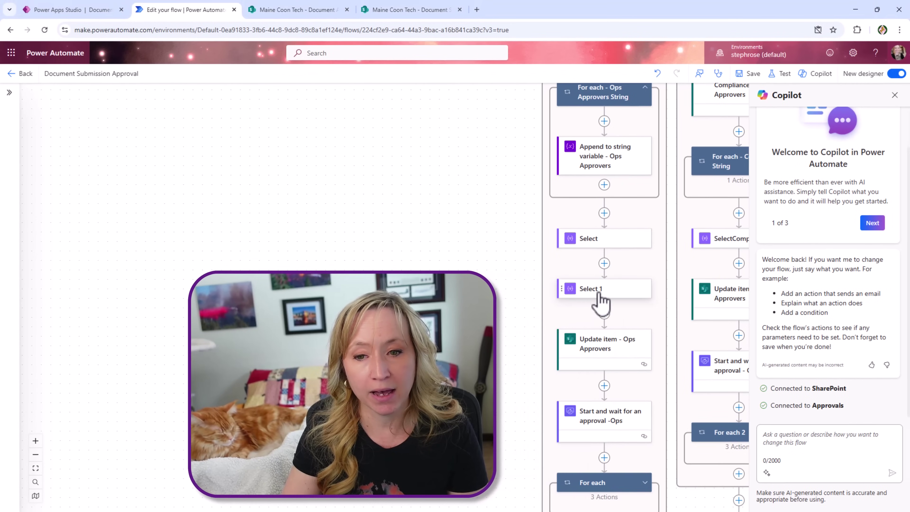
{"action": "left_click", "coordinate": [845, 204]}
{"action": "right_click", "coordinate": [600, 292]}
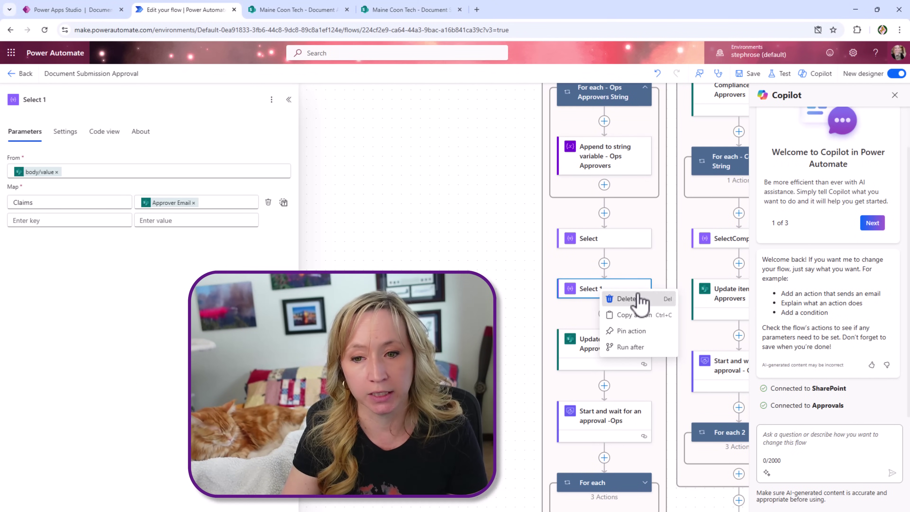
{"action": "left_click", "coordinate": [636, 297]}
{"action": "left_click", "coordinate": [554, 305]}
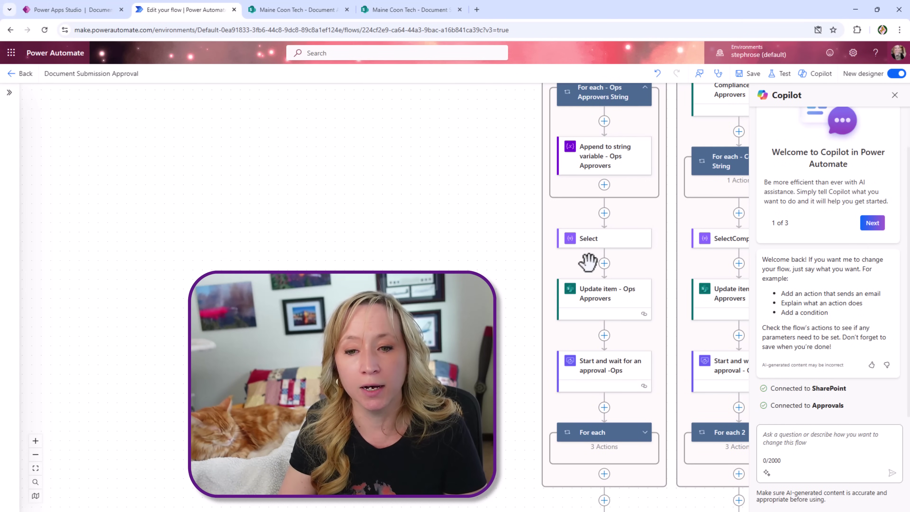
Compare the Update item - Ops Approvers parameters with the Document Approval Tracking list in SharePoint, and return to the Power Automate flow.
{"action": "scroll", "coordinate": [488, 230], "scroll_direction": "down", "scroll_amount": 3}
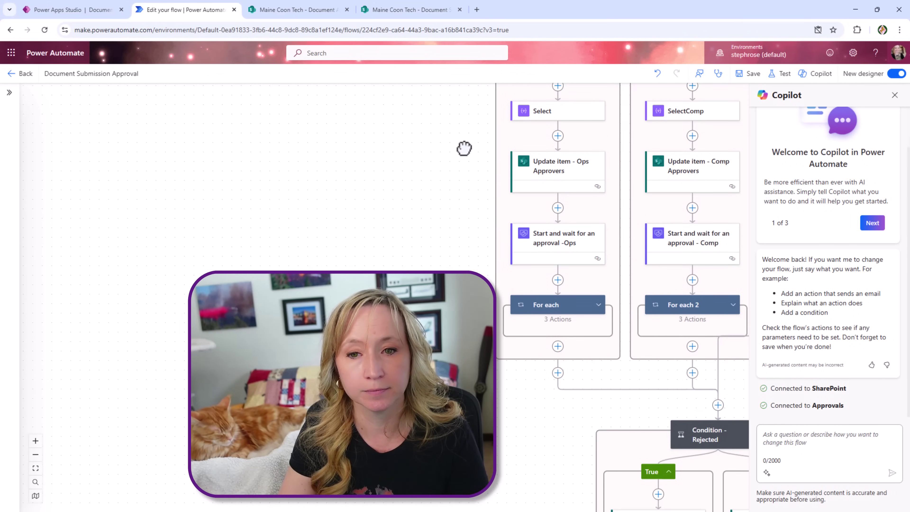
{"action": "left_click", "coordinate": [549, 163]}
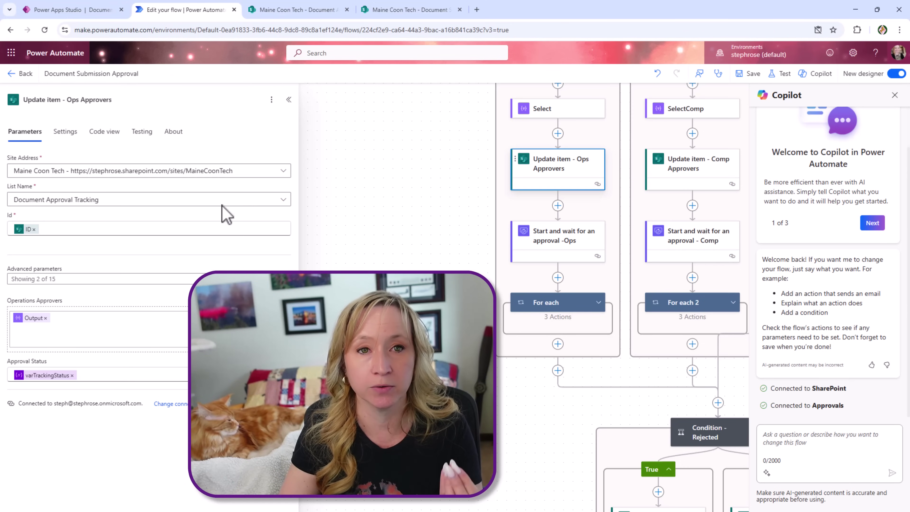
{"action": "left_click", "coordinate": [372, 9]}
{"action": "left_click", "coordinate": [300, 11]}
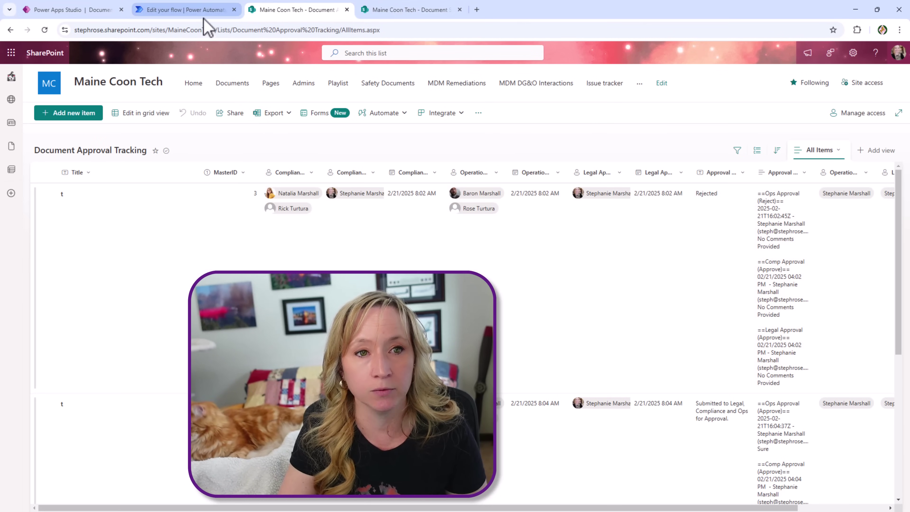
{"action": "left_click", "coordinate": [215, 11]}
Examine the assignee, details and item link of Start and wait for an approval -Ops.
{"action": "left_click", "coordinate": [572, 239]}
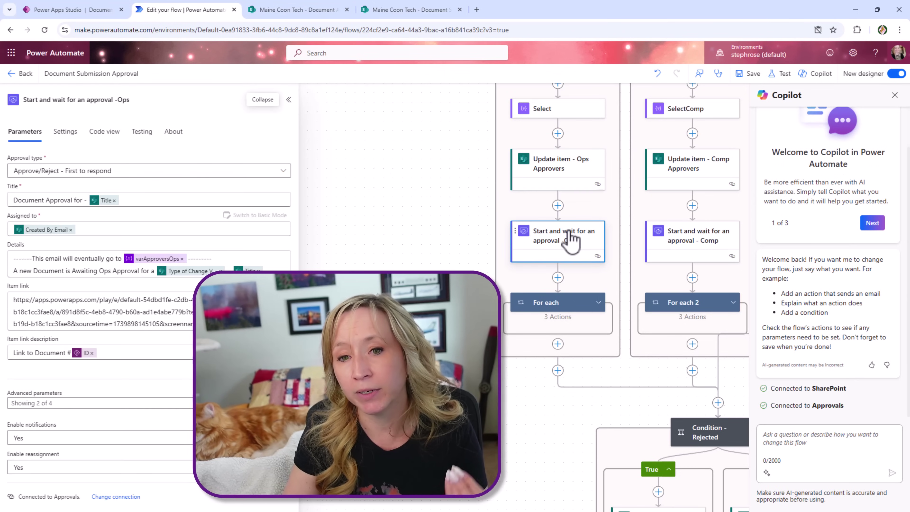
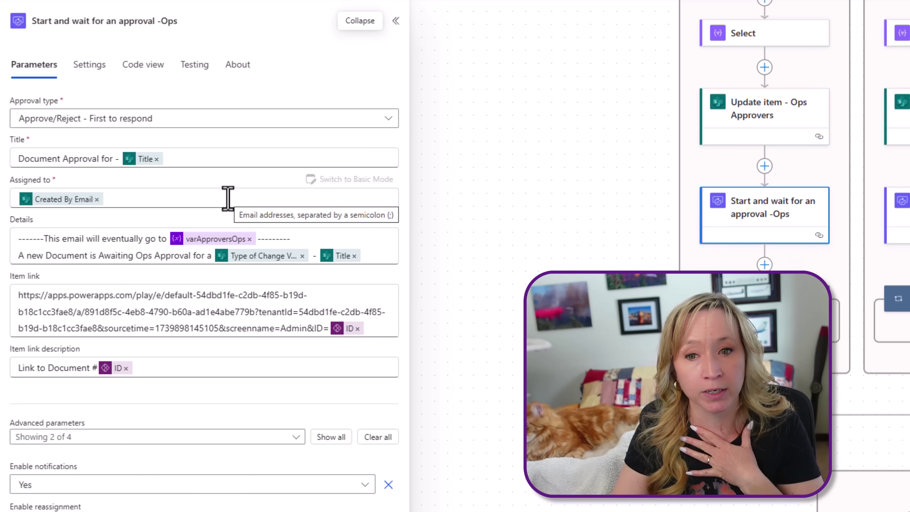
{"action": "left_click_drag", "start_coordinate": [635, 129], "coordinate": [628, 256]}
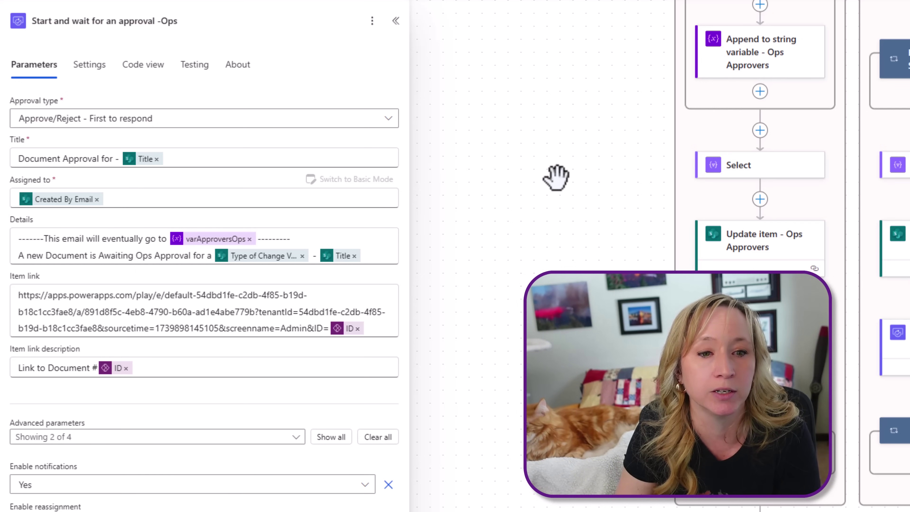
{"action": "left_click", "coordinate": [383, 239]}
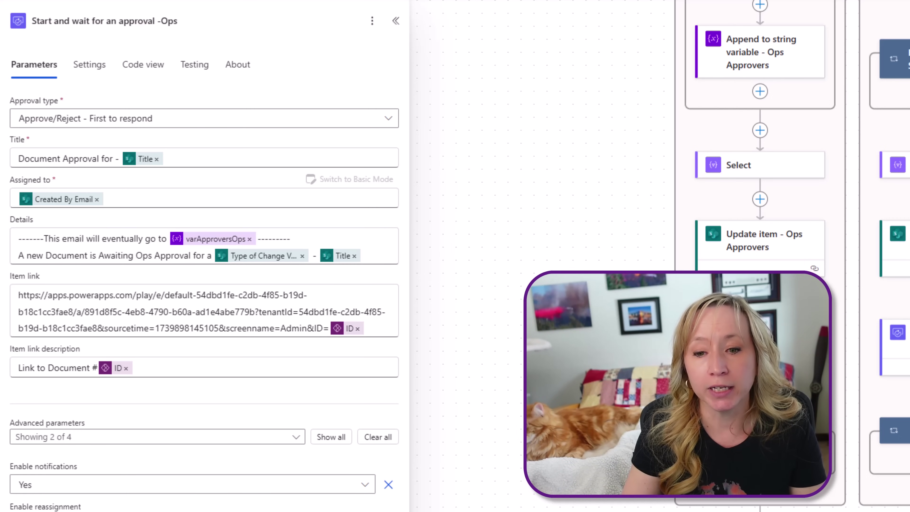
Expand the For each loop after the Ops approval and examine its Ops Comments, varFinalStatus and Update item -Ops Approver actions.
{"action": "scroll", "coordinate": [520, 207], "scroll_direction": "down", "scroll_amount": 8}
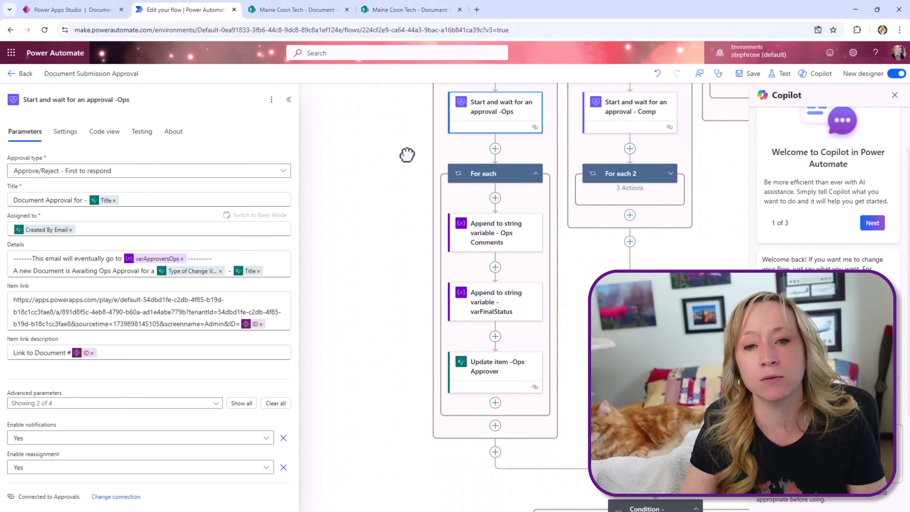
{"action": "left_click_drag", "start_coordinate": [407, 155], "coordinate": [398, 154]}
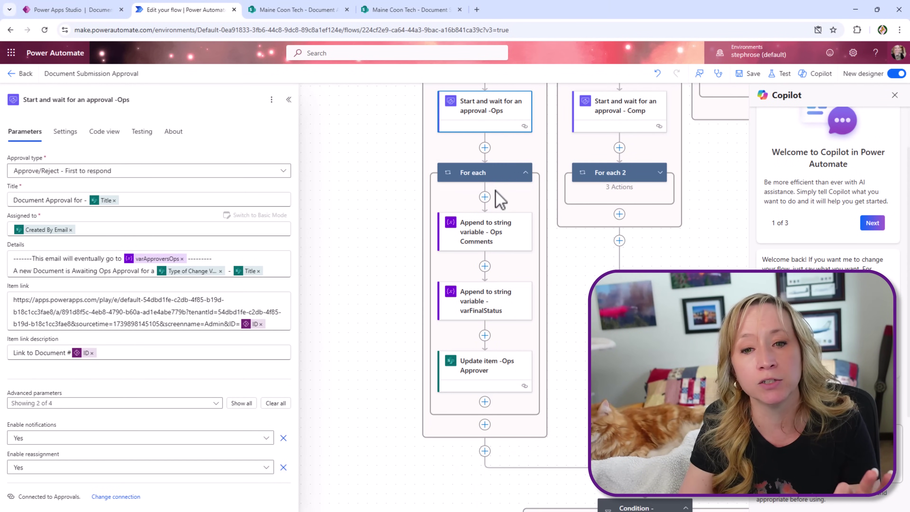
{"action": "left_click", "coordinate": [503, 238]}
{"action": "left_click", "coordinate": [504, 309]}
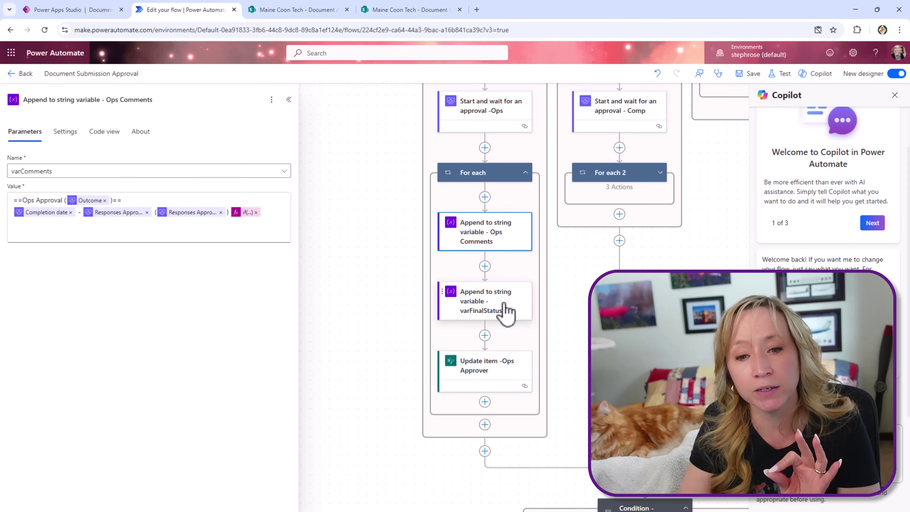
{"action": "left_click", "coordinate": [497, 377]}
{"action": "left_click", "coordinate": [497, 248]}
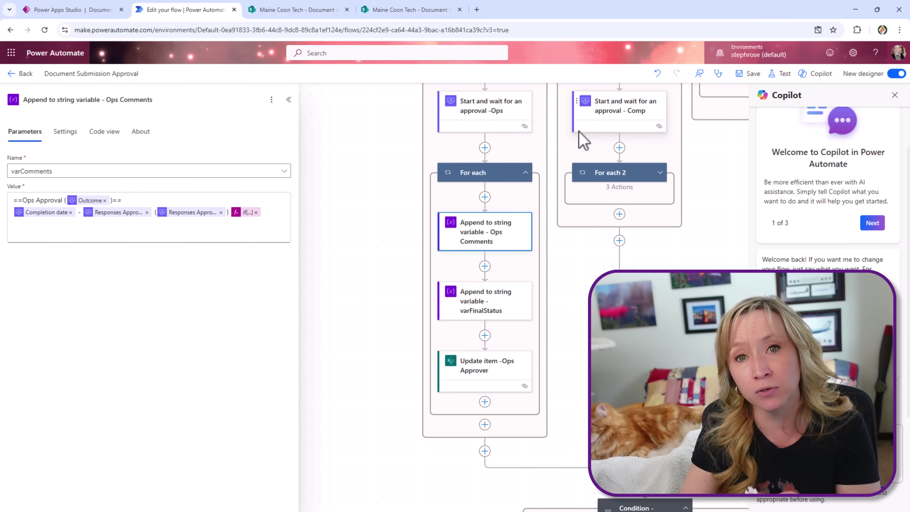
Move Append to string variable - Ops Comments below the varFinalStatus action, and put it back above it.
{"action": "left_click_drag", "start_coordinate": [507, 238], "coordinate": [512, 351]}
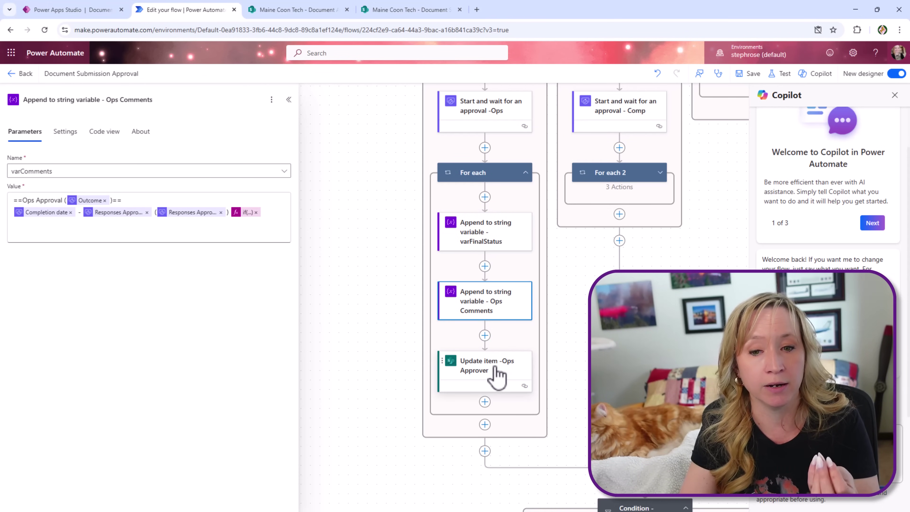
{"action": "left_click_drag", "start_coordinate": [491, 309], "coordinate": [501, 223]}
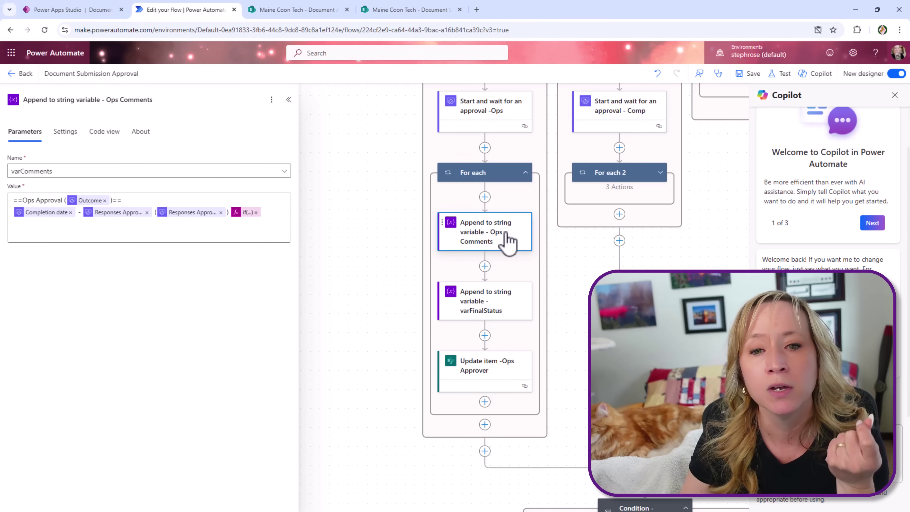
Examine the For each loop's input and the value that Append to string variable - Ops Comments adds to varComments.
{"action": "left_click", "coordinate": [486, 173]}
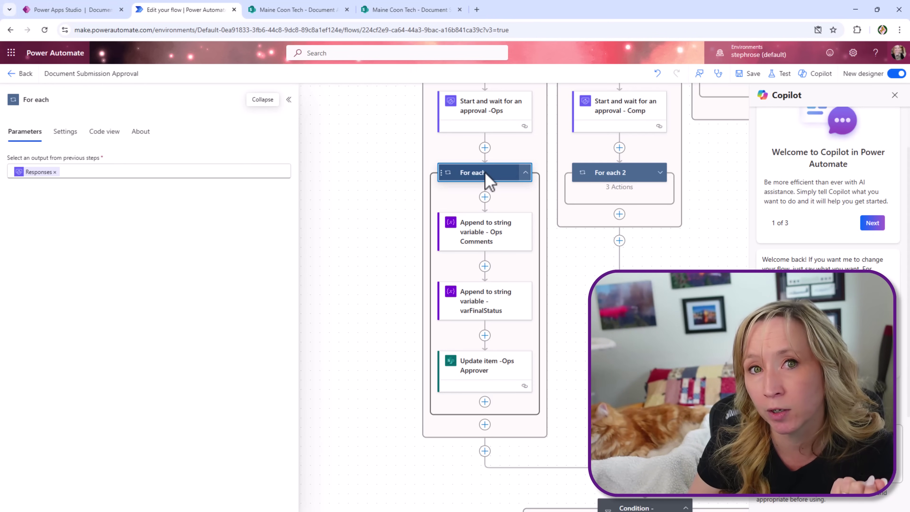
{"action": "left_click", "coordinate": [495, 243]}
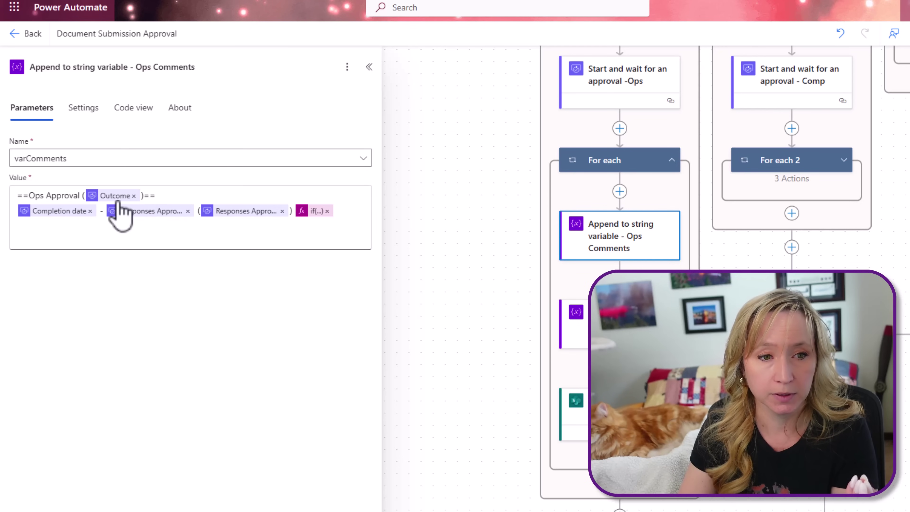
Examine the outcome, completion date and responder tokens in the value of Append to string variable - Ops Comments.
{"action": "mouse_move", "coordinate": [115, 197]}
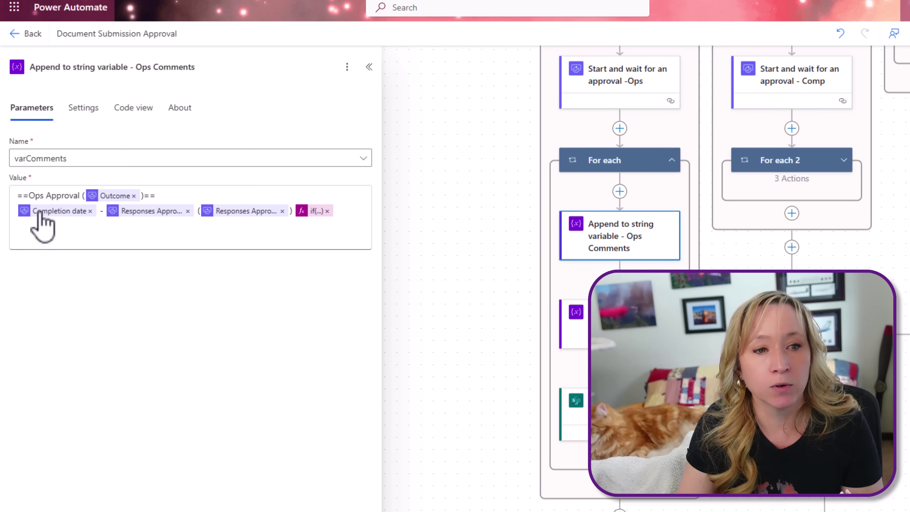
{"action": "mouse_move", "coordinate": [41, 214]}
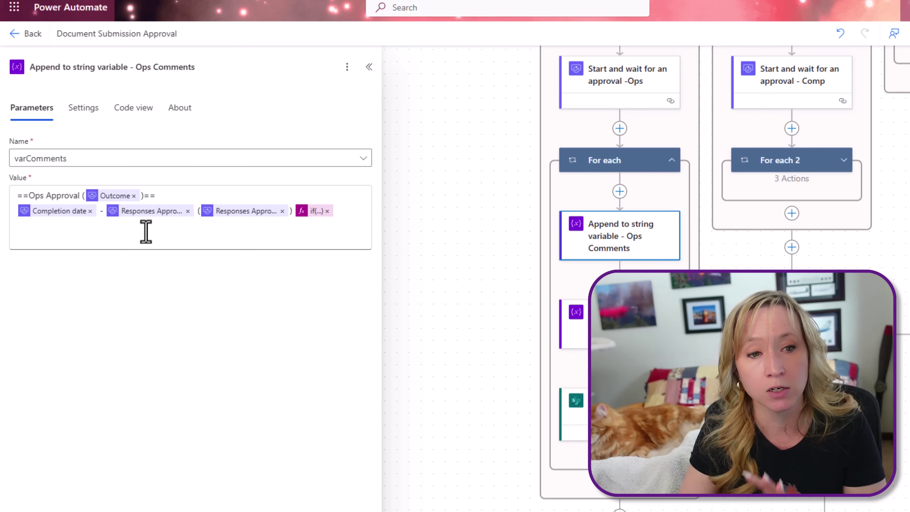
{"action": "mouse_move", "coordinate": [150, 218]}
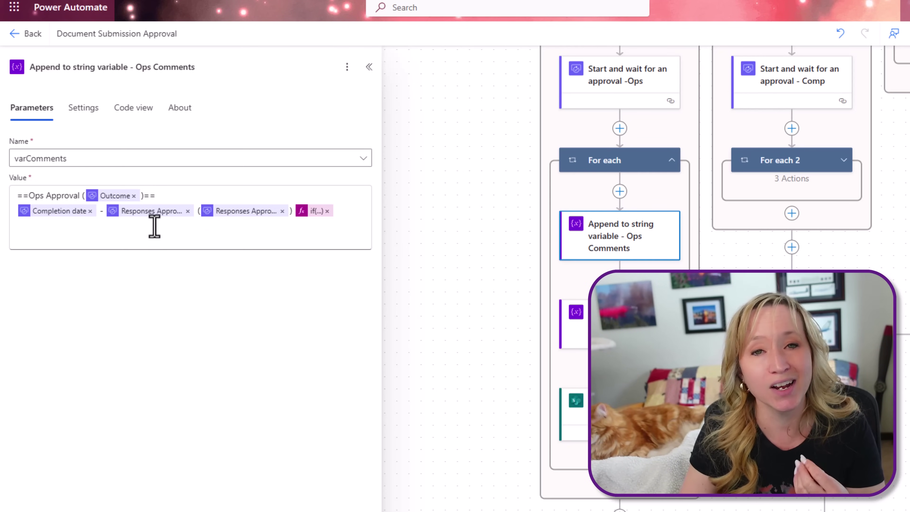
{"action": "mouse_move", "coordinate": [223, 213]}
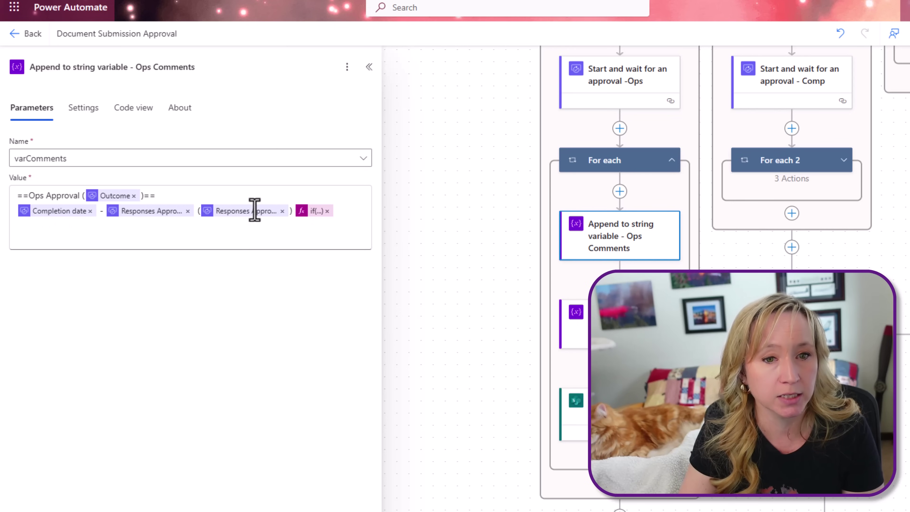
{"action": "mouse_move", "coordinate": [315, 212]}
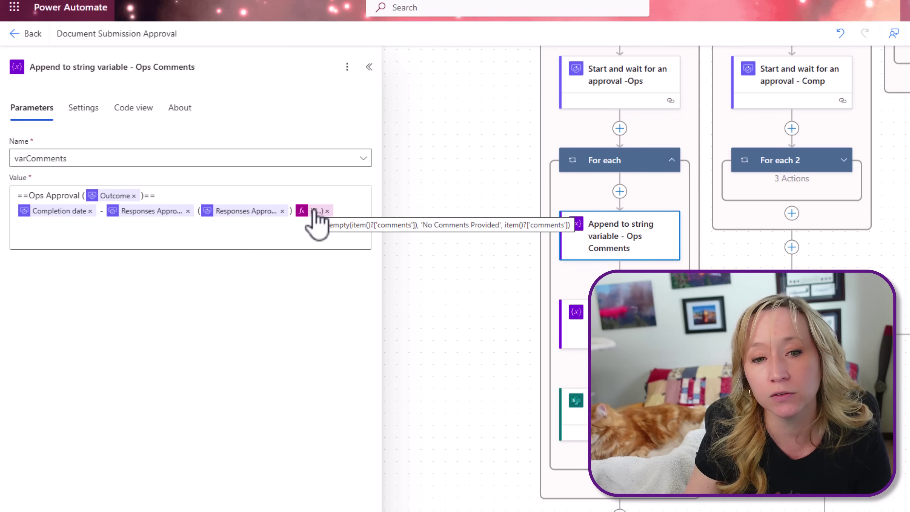
Open the comments if() expression and compare it with the Prior Approval: 1 comments in Power Apps, returning to the Power Automate flow.
{"action": "left_click", "coordinate": [315, 212]}
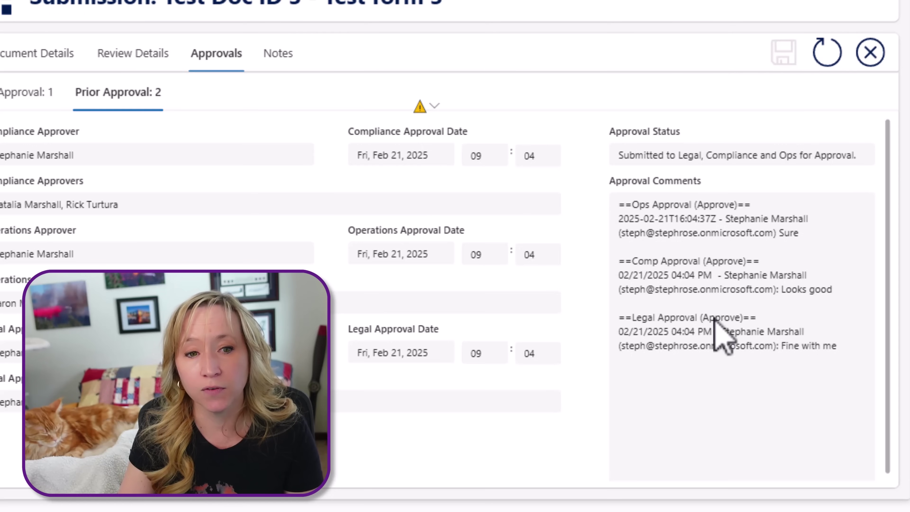
{"action": "left_click", "coordinate": [24, 96]}
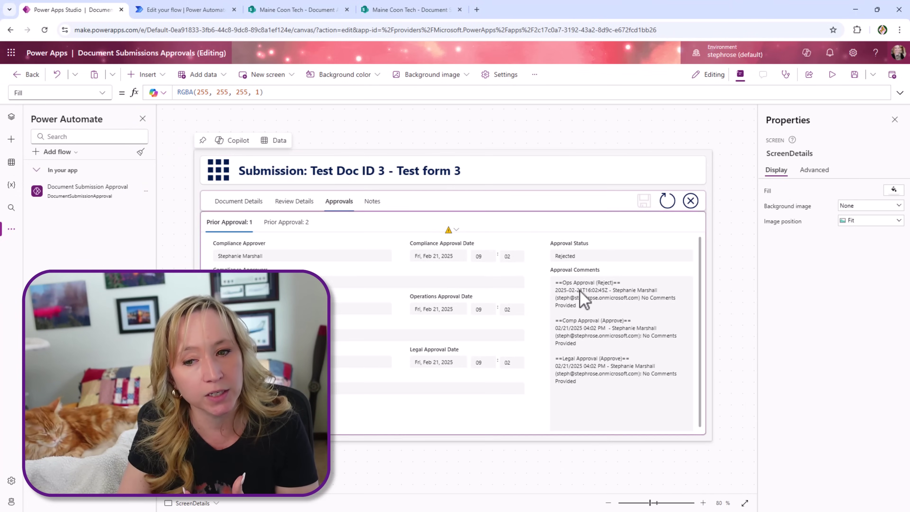
{"action": "left_click", "coordinate": [198, 13]}
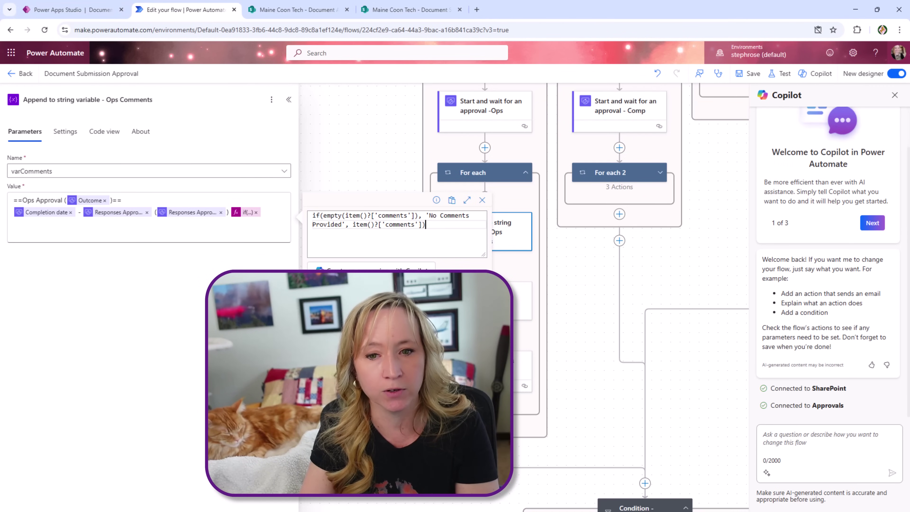
Examine the value appended to varFinalStatus and the date, comments and approver claims set by Update item -Ops Approver.
{"action": "left_click", "coordinate": [518, 314]}
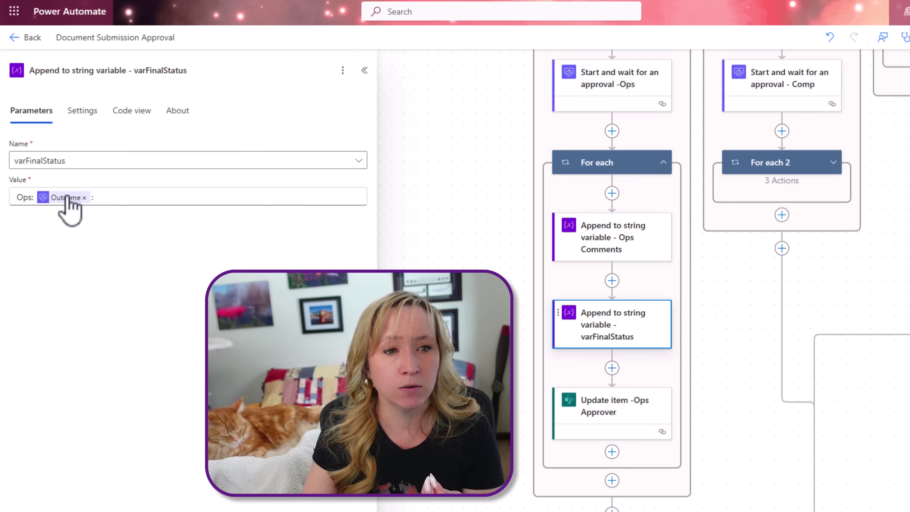
{"action": "mouse_move", "coordinate": [66, 198]}
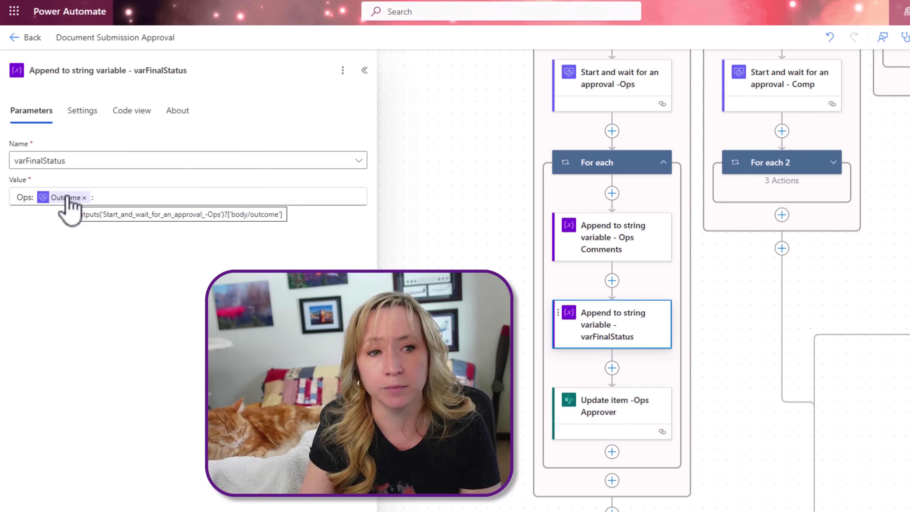
{"action": "left_click", "coordinate": [616, 416]}
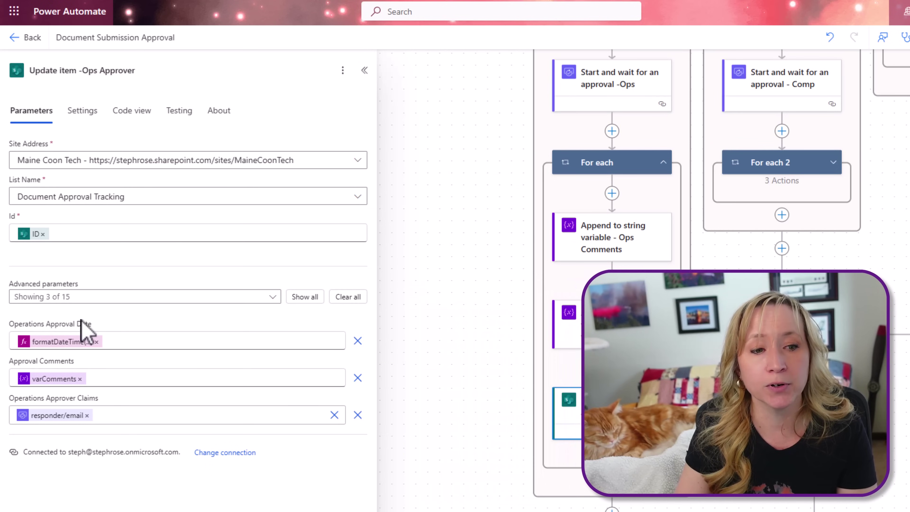
{"action": "left_click", "coordinate": [62, 342]}
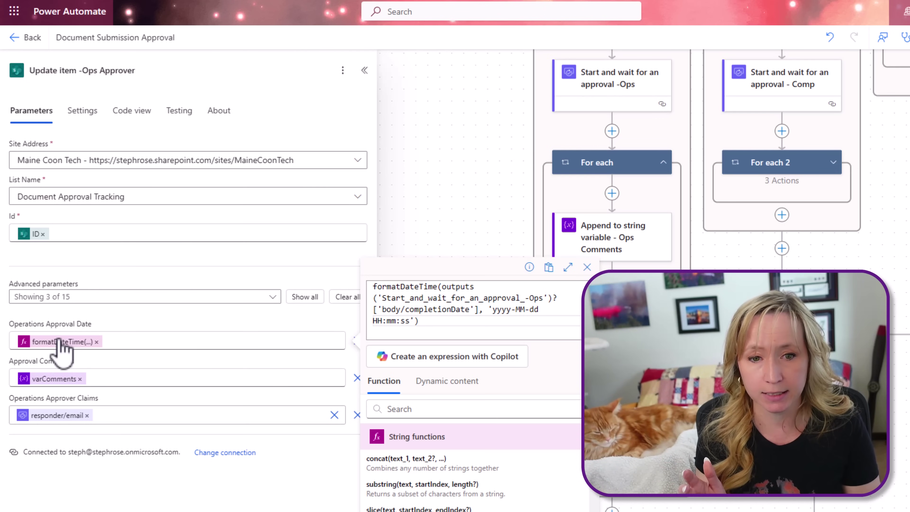
{"action": "left_click", "coordinate": [58, 378]}
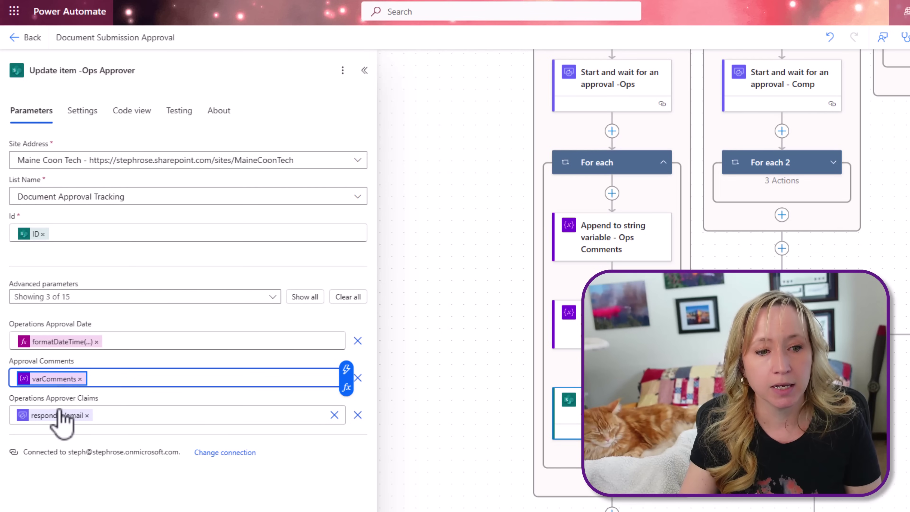
{"action": "left_click", "coordinate": [126, 416]}
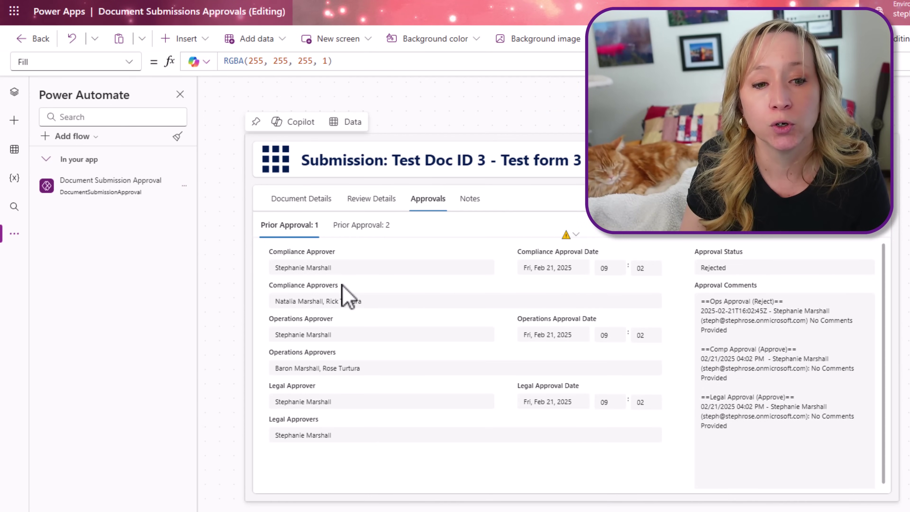
Review the approver, approvers and approval date fields of Prior Approval: 1 in Power Apps, and return to the Power Automate flow.
{"action": "left_click", "coordinate": [325, 269]}
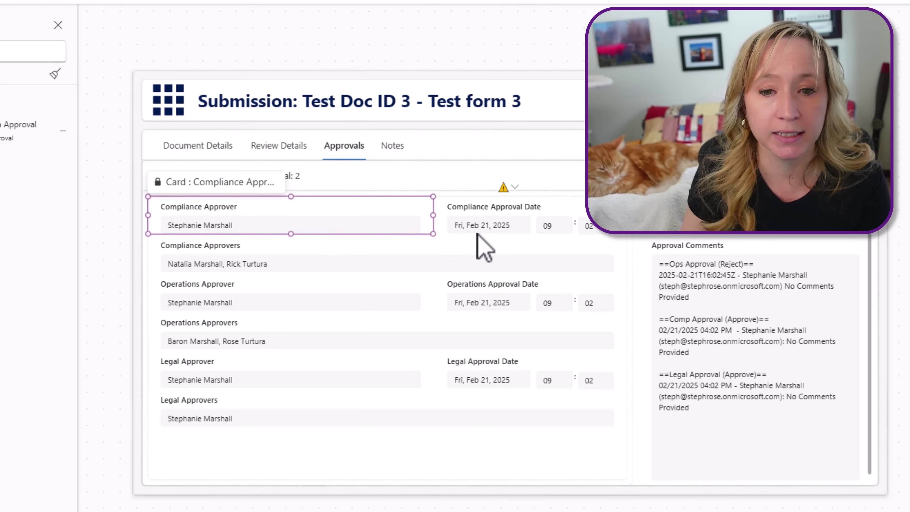
{"action": "left_click", "coordinate": [544, 238]}
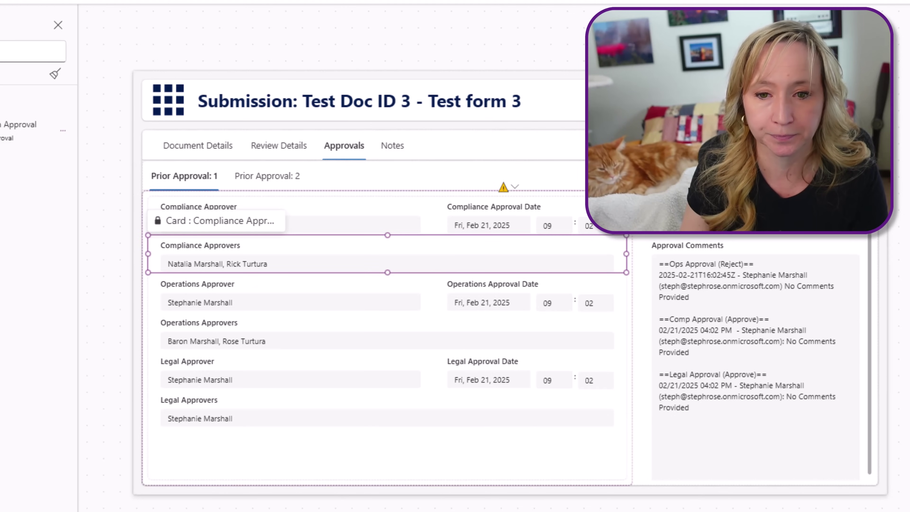
{"action": "left_click", "coordinate": [629, 207]}
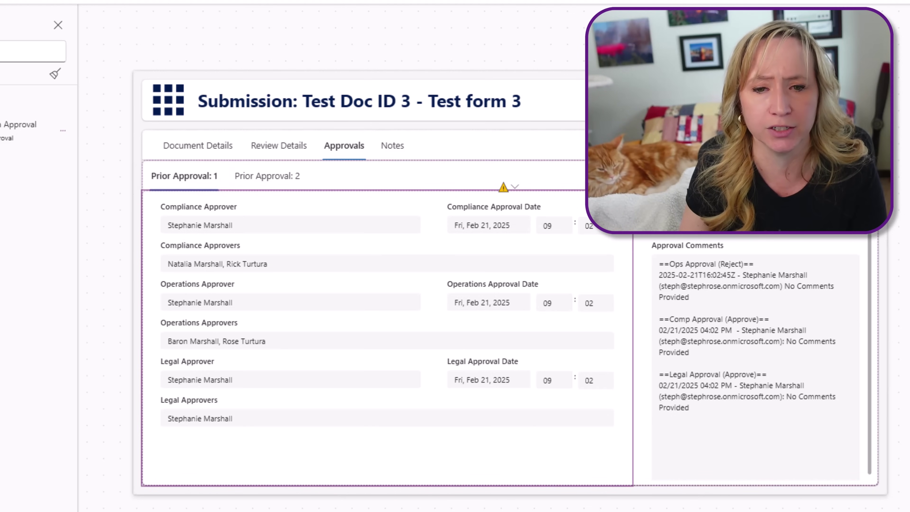
{"action": "left_click", "coordinate": [703, 293]}
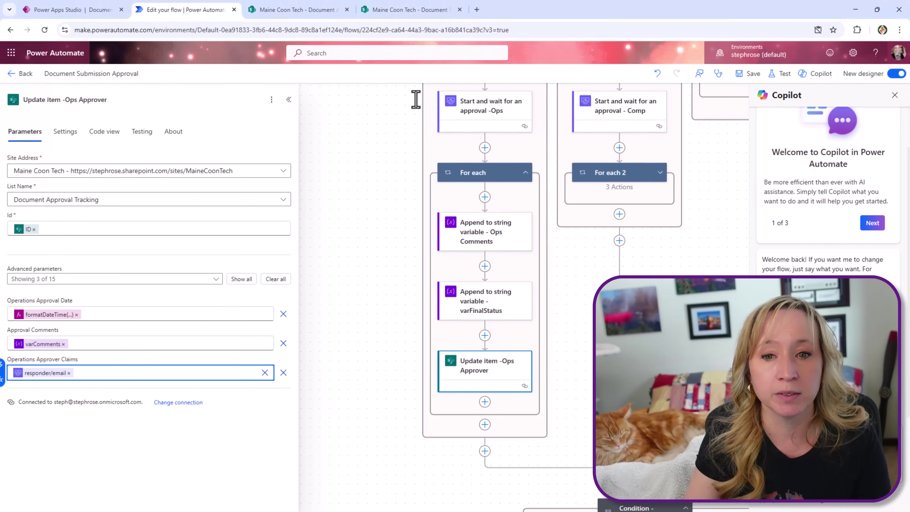
Expand For each 2 and For each - Comp String in Scope - Compliance and compare their actions with Scope - Ops.
{"action": "left_click_drag", "start_coordinate": [609, 399], "coordinate": [575, 414]}
{"action": "left_click_drag", "start_coordinate": [663, 337], "coordinate": [612, 404]}
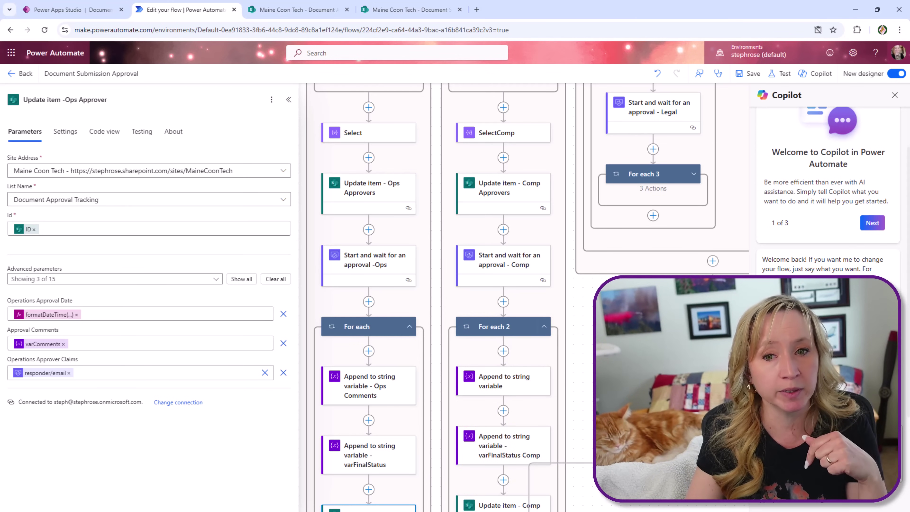
{"action": "scroll", "coordinate": [605, 312], "scroll_direction": "up", "scroll_amount": 3}
{"action": "left_click", "coordinate": [544, 161]}
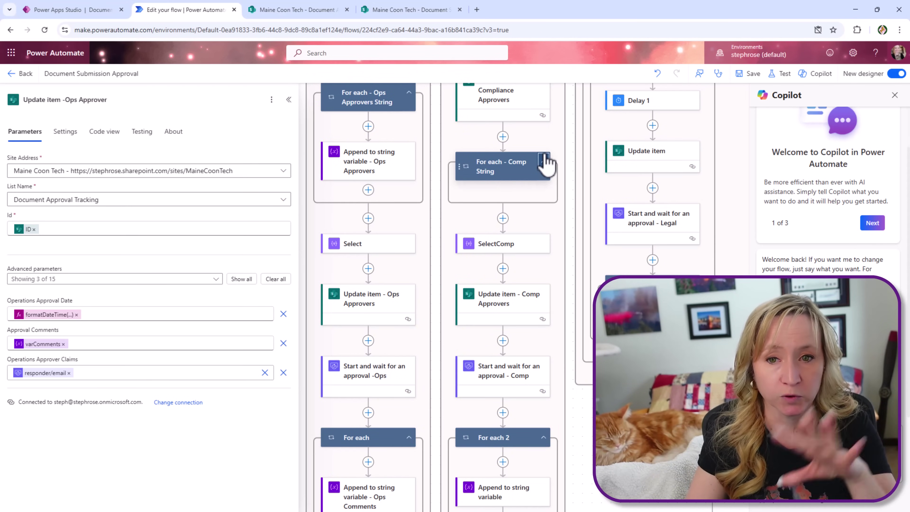
{"action": "scroll", "coordinate": [519, 263], "scroll_direction": "up", "scroll_amount": 6}
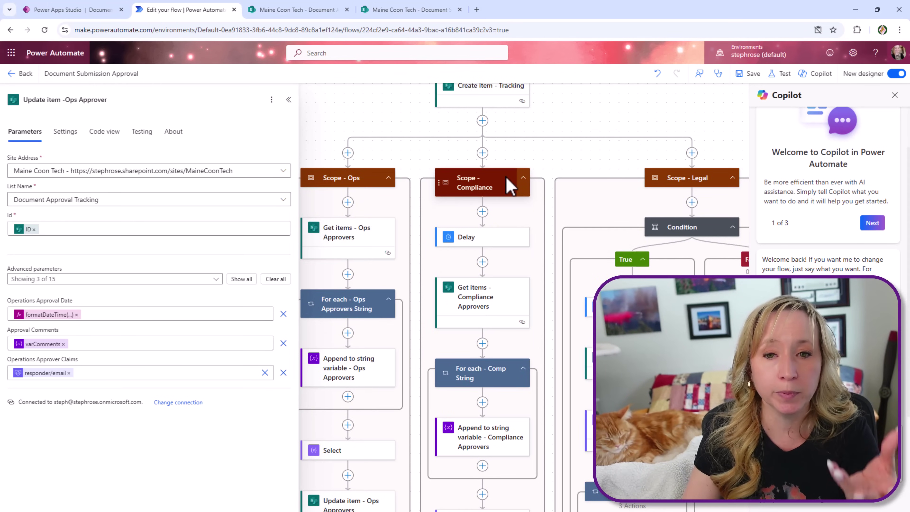
{"action": "scroll", "coordinate": [544, 335], "scroll_direction": "down", "scroll_amount": 3}
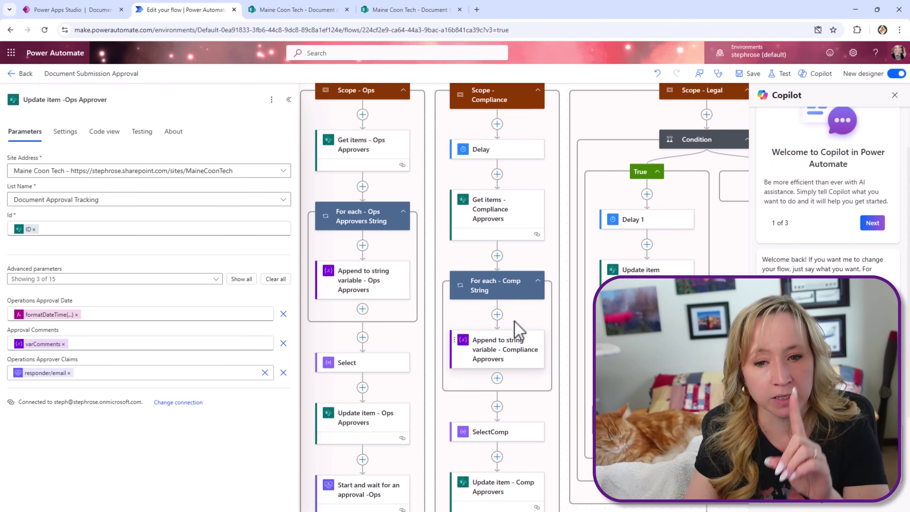
{"action": "left_click_drag", "start_coordinate": [561, 270], "coordinate": [542, 72]}
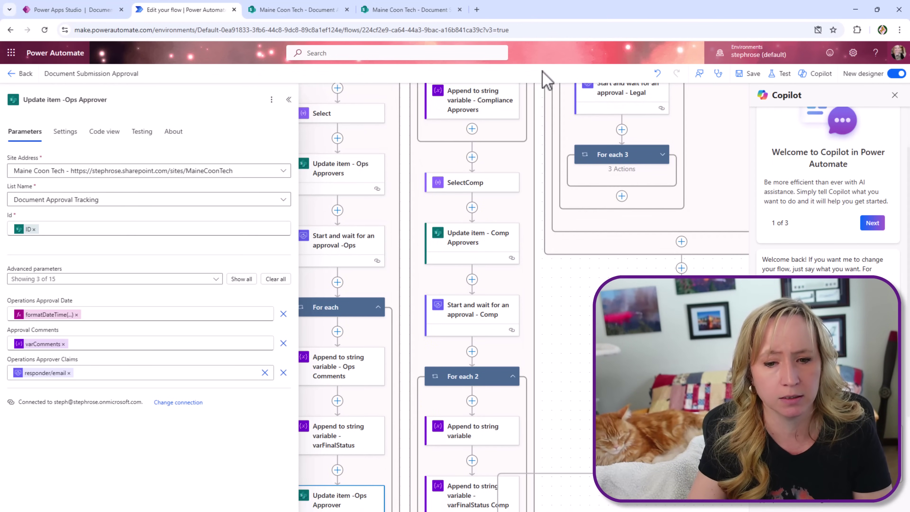
Examine the varisLegal condition in Scope - Legal and the settings of its Update item and Start and wait for an approval - Legal actions.
{"action": "left_click_drag", "start_coordinate": [589, 372], "coordinate": [458, 510]}
{"action": "left_click_drag", "start_coordinate": [692, 179], "coordinate": [693, 396]}
{"action": "left_click", "coordinate": [552, 248]}
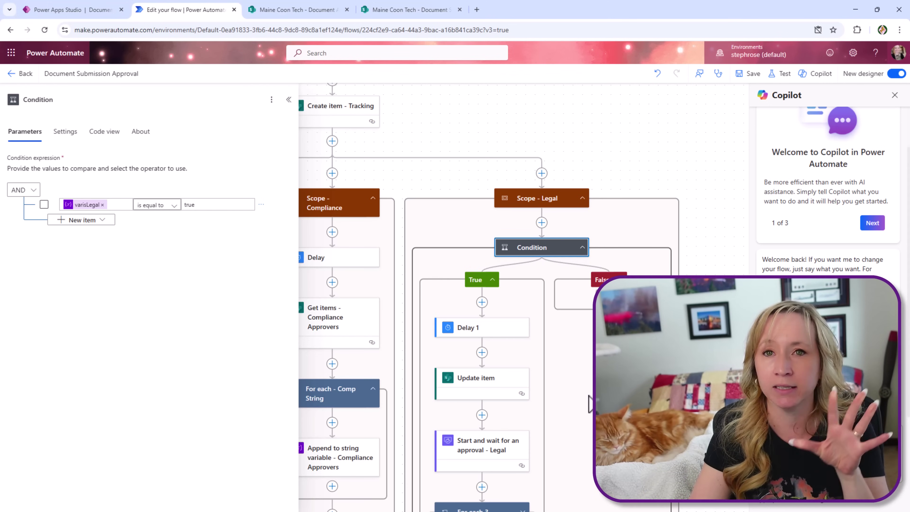
{"action": "scroll", "coordinate": [584, 373], "scroll_direction": "down", "scroll_amount": 4}
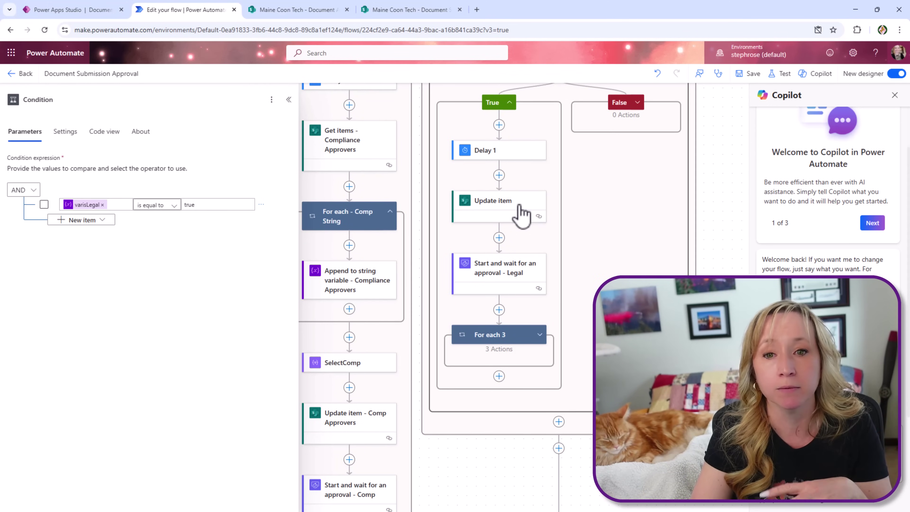
{"action": "left_click", "coordinate": [520, 212]}
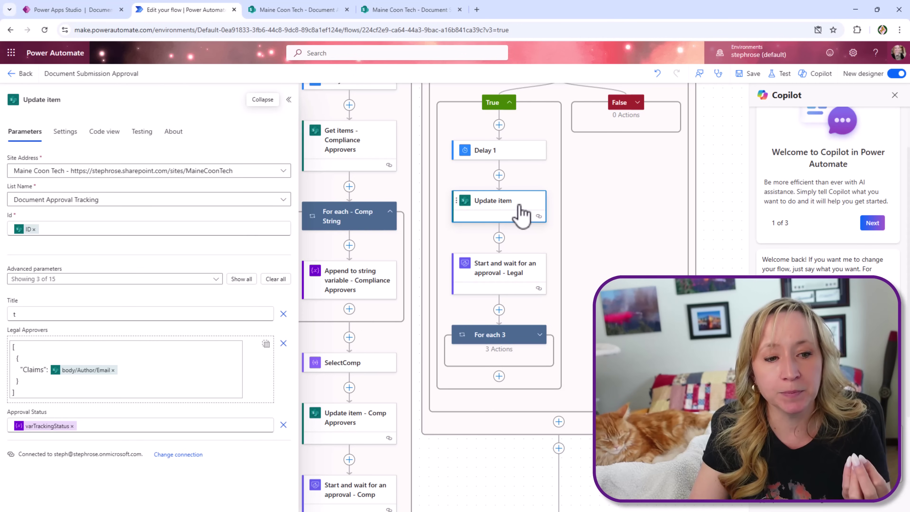
{"action": "left_click", "coordinate": [527, 277]}
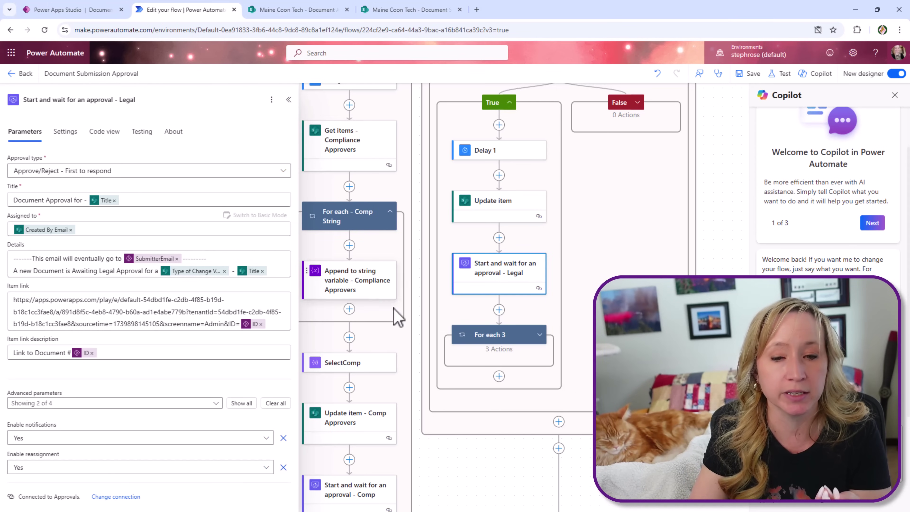
Expand For each 3 and examine its Legal comments, varFinalStatus Legal and Update item - Legal Approver actions.
{"action": "left_click", "coordinate": [539, 335]}
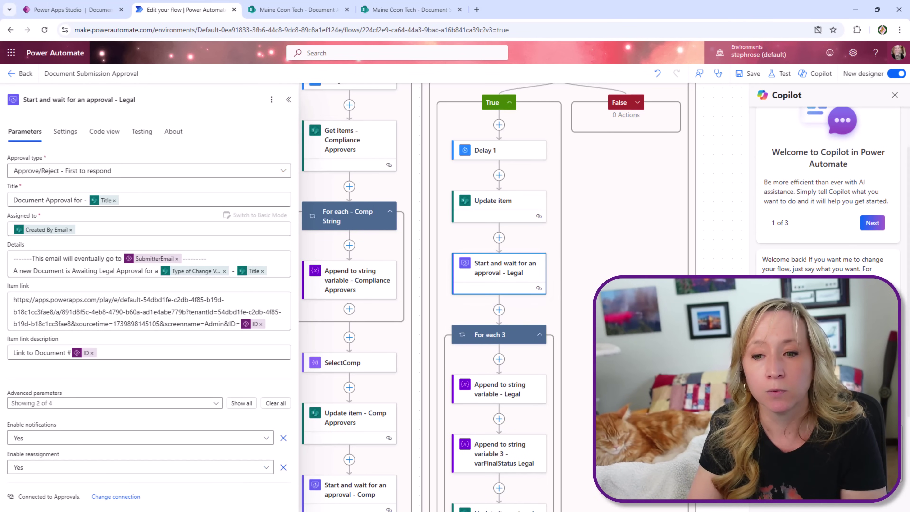
{"action": "scroll", "coordinate": [544, 291], "scroll_direction": "down", "scroll_amount": 1}
{"action": "scroll", "coordinate": [701, 237], "scroll_direction": "down", "scroll_amount": 3}
{"action": "left_click", "coordinate": [511, 286]}
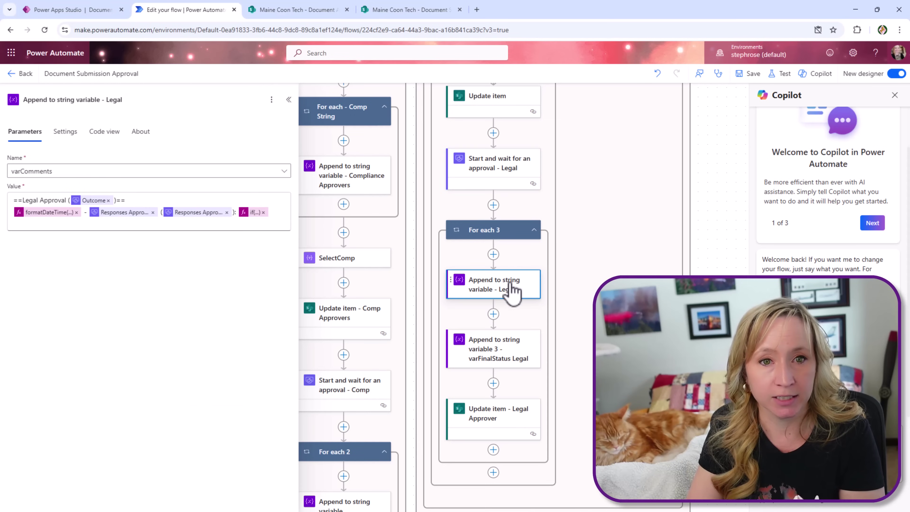
{"action": "left_click", "coordinate": [515, 350]}
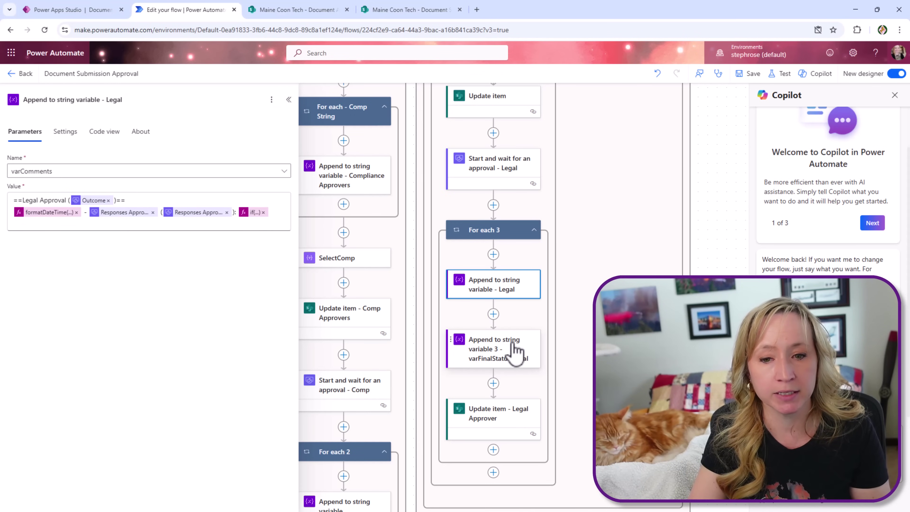
{"action": "left_click", "coordinate": [508, 417]}
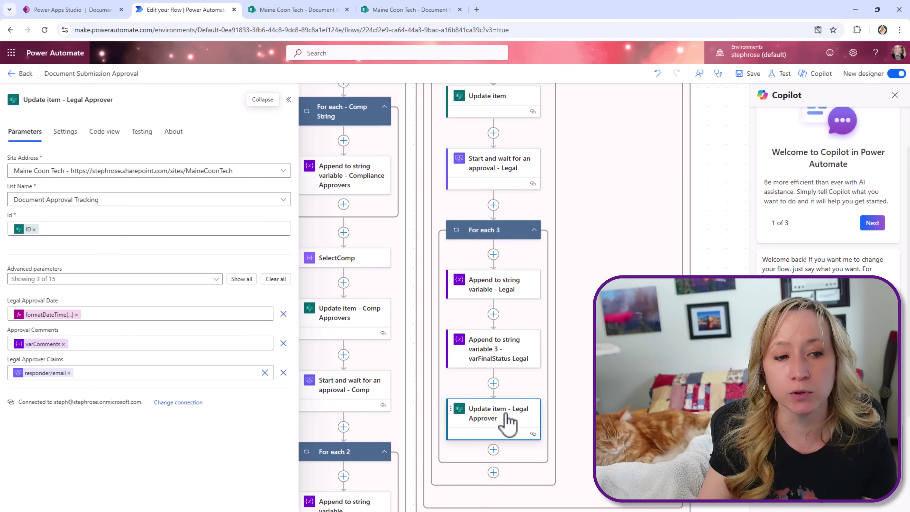
Collapse Scope - Legal, Scope - Compliance and Scope - Ops to bring the Condition - Rejected block beneath them into view.
{"action": "left_click_drag", "start_coordinate": [616, 497], "coordinate": [663, 281]}
{"action": "left_click_drag", "start_coordinate": [663, 366], "coordinate": [676, 289]}
{"action": "left_click_drag", "start_coordinate": [663, 387], "coordinate": [723, 375]}
{"action": "scroll", "coordinate": [523, 298], "scroll_direction": "up", "scroll_amount": 8}
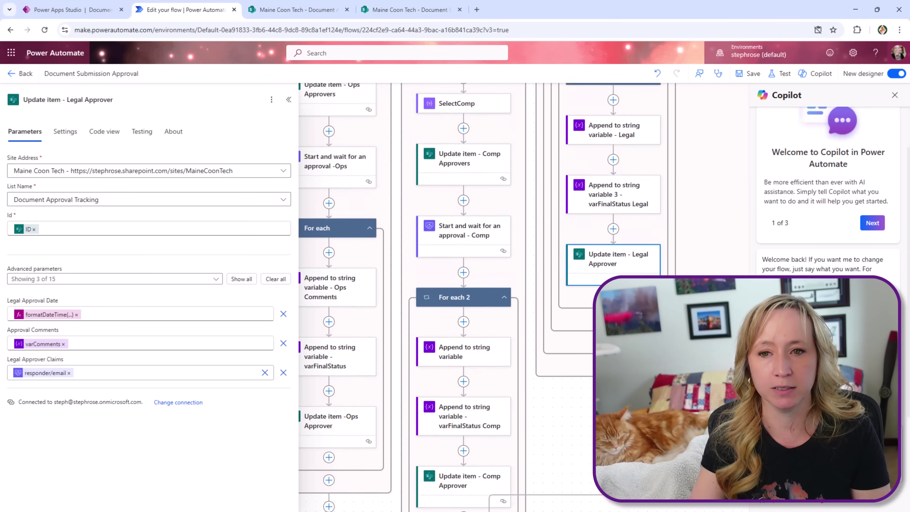
{"action": "scroll", "coordinate": [719, 150], "scroll_direction": "up", "scroll_amount": 6}
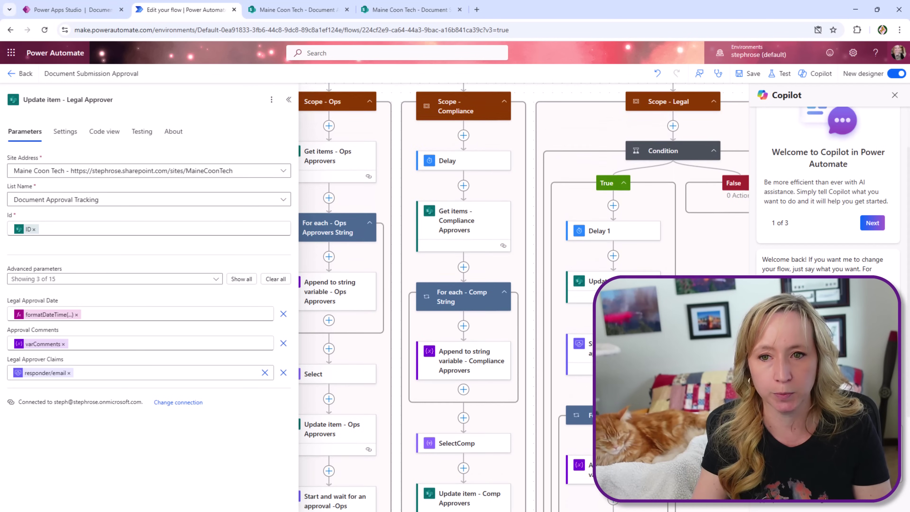
{"action": "left_click", "coordinate": [713, 133]}
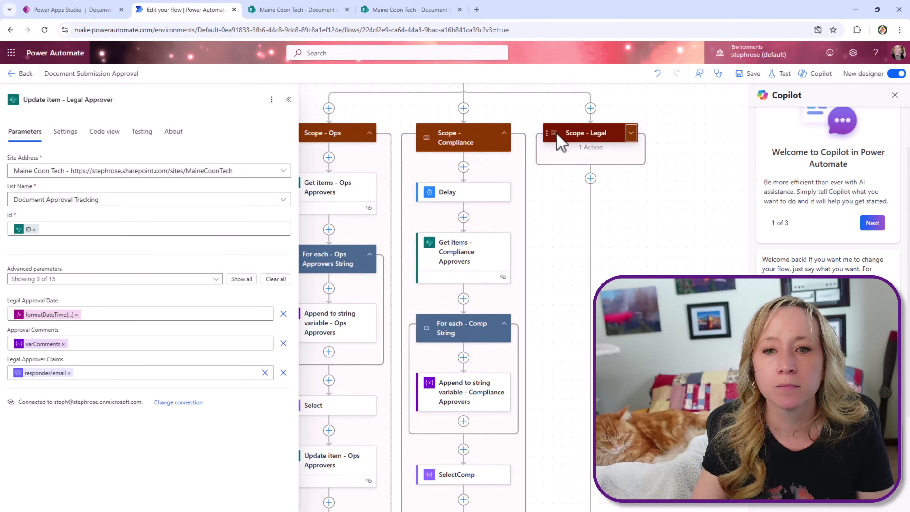
{"action": "left_click", "coordinate": [504, 133]}
{"action": "left_click", "coordinate": [371, 133]}
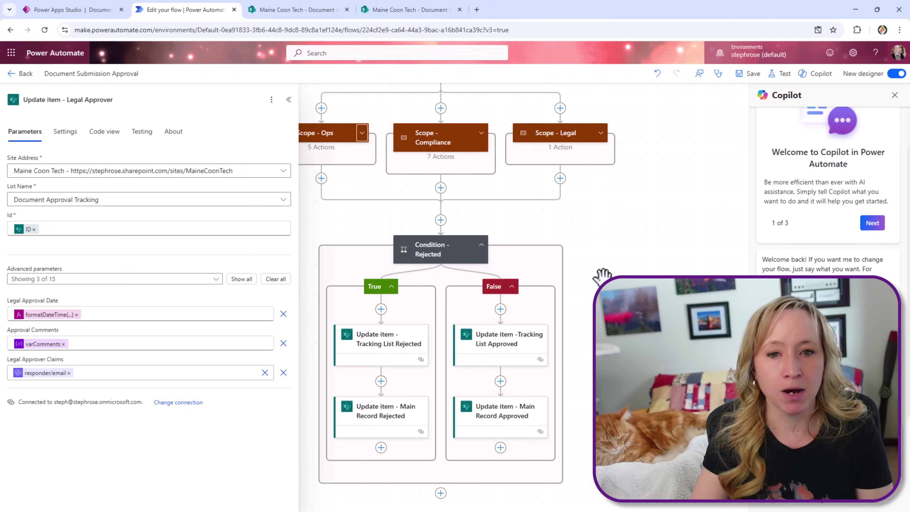
Open Condition - Rejected beneath the three approval scopes and examine its condition expression.
{"action": "left_click_drag", "start_coordinate": [617, 269], "coordinate": [671, 260]}
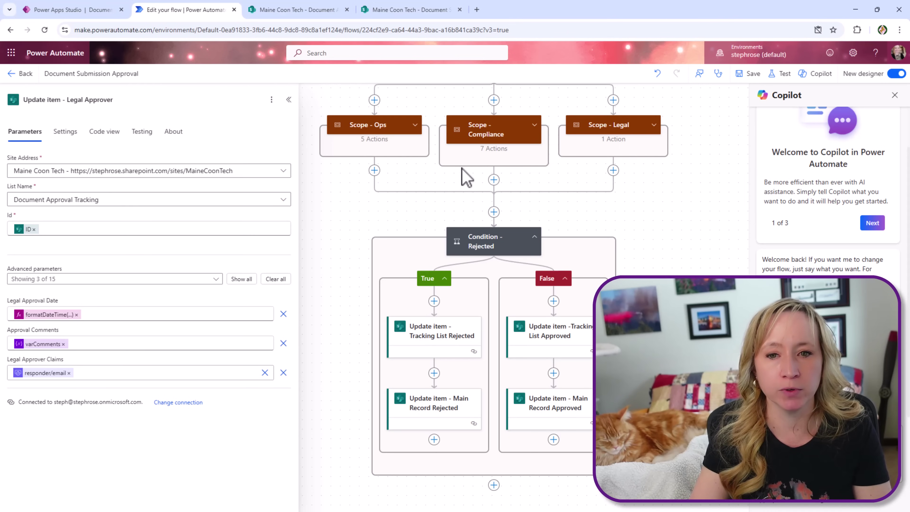
{"action": "left_click", "coordinate": [375, 171]}
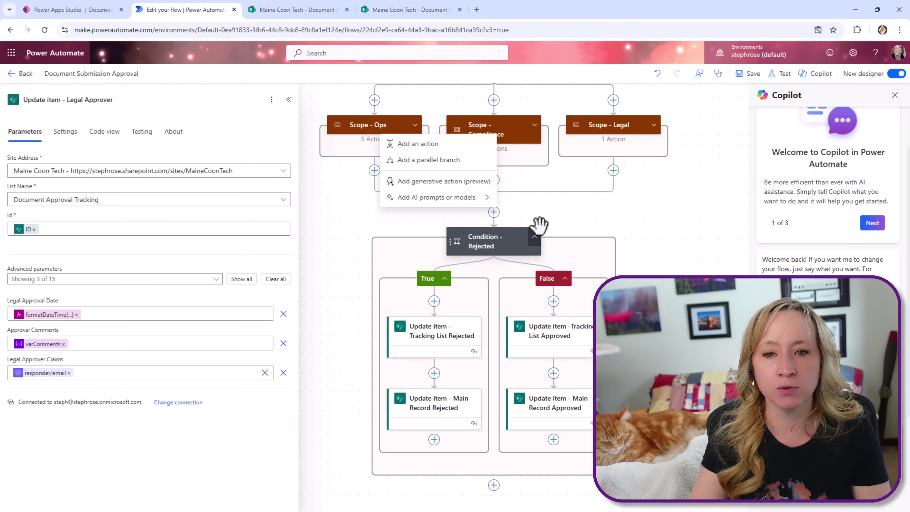
{"action": "left_click", "coordinate": [538, 212]}
{"action": "left_click", "coordinate": [489, 250]}
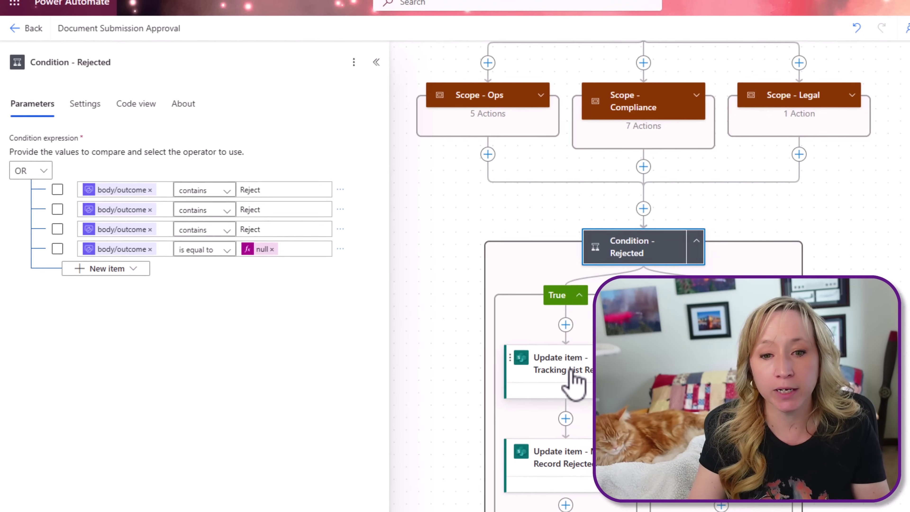
Examine the tracking list and main record Update item actions in the True and False branches of Condition - Rejected.
{"action": "left_click", "coordinate": [574, 372]}
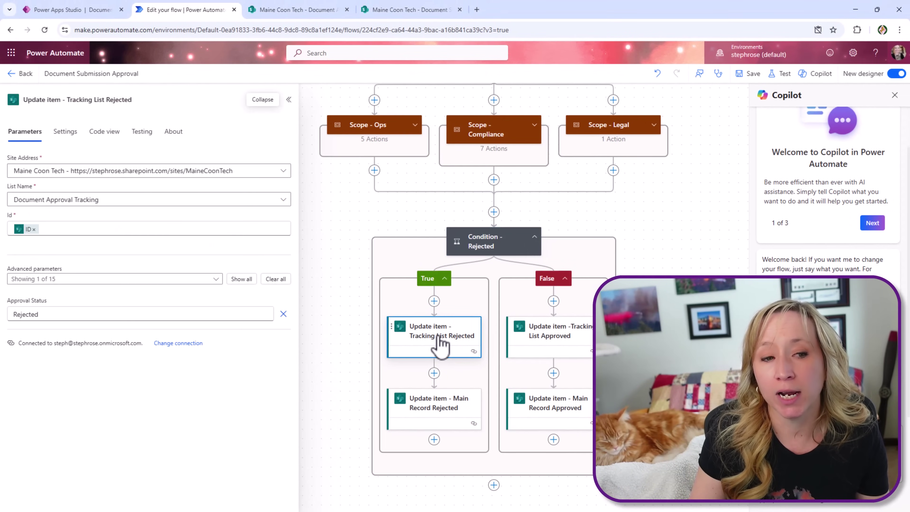
{"action": "left_click", "coordinate": [437, 413]}
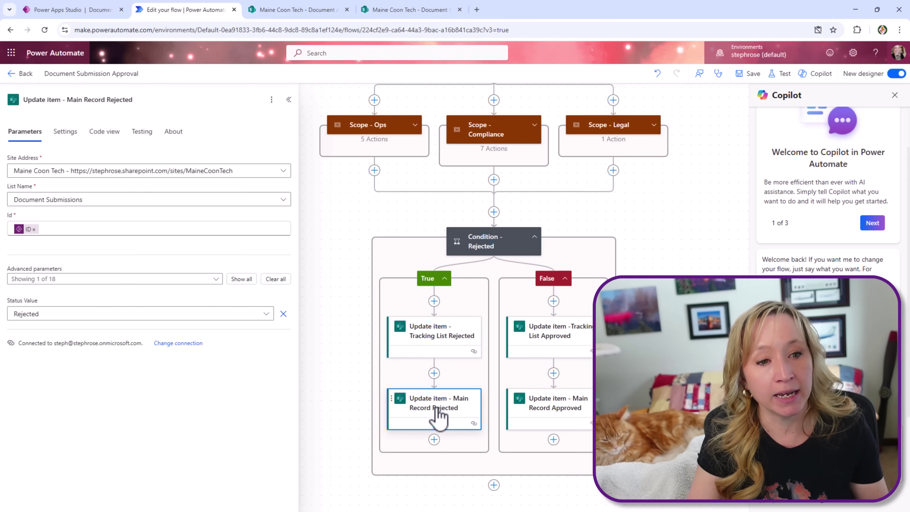
{"action": "left_click", "coordinate": [573, 345]}
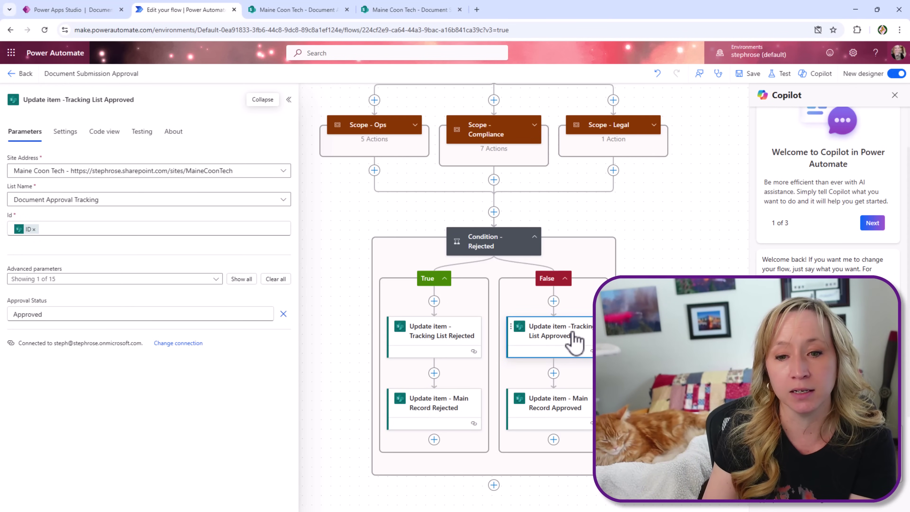
{"action": "left_click", "coordinate": [579, 411]}
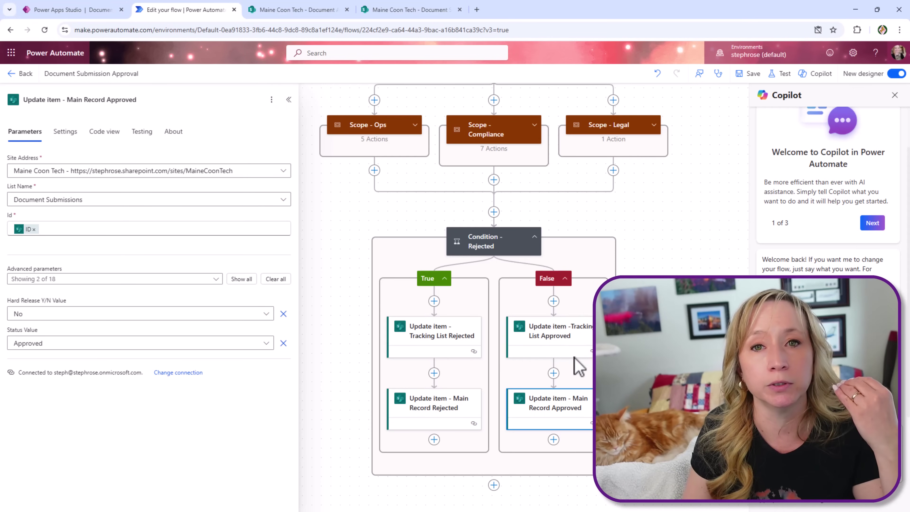
{"action": "left_click", "coordinate": [628, 212]}
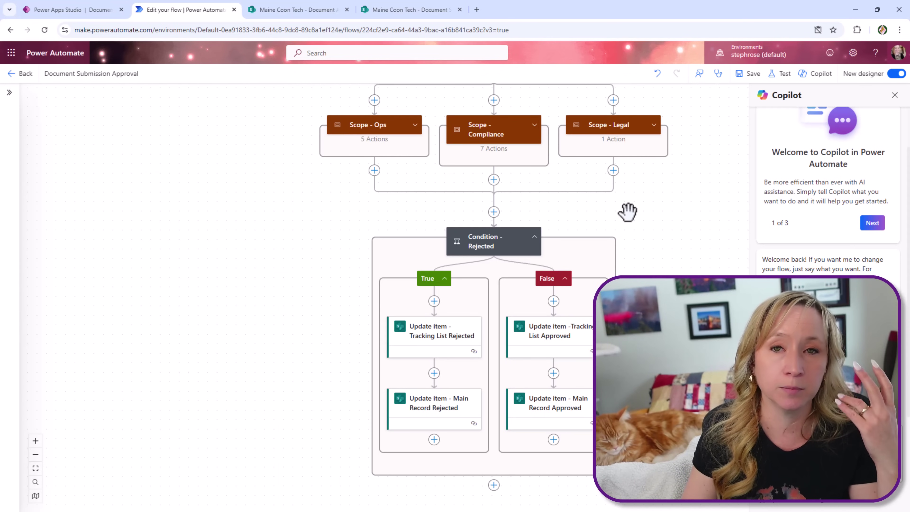
Switch to Power Apps Studio, preview the app, and set the Test Doc ID 3 submission's review status to New.
{"action": "left_click", "coordinate": [66, 13]}
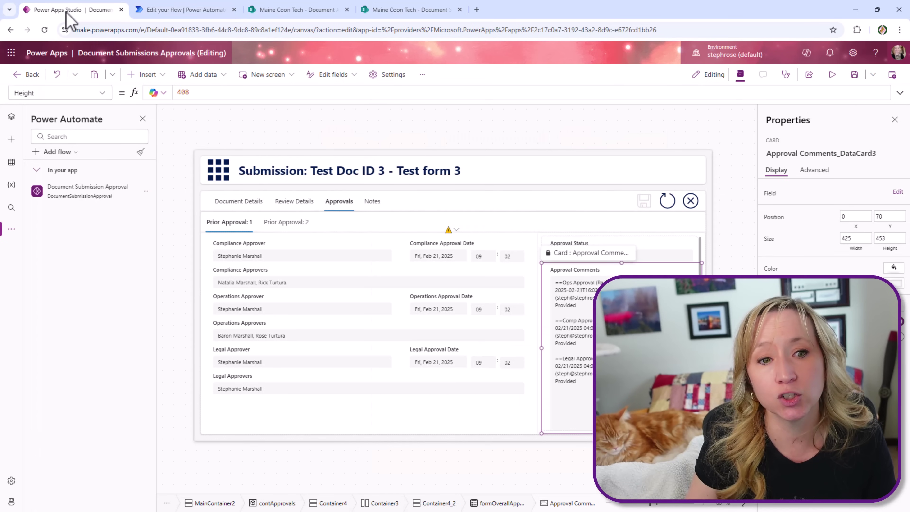
{"action": "left_click", "coordinate": [832, 74]}
{"action": "left_click", "coordinate": [63, 158]}
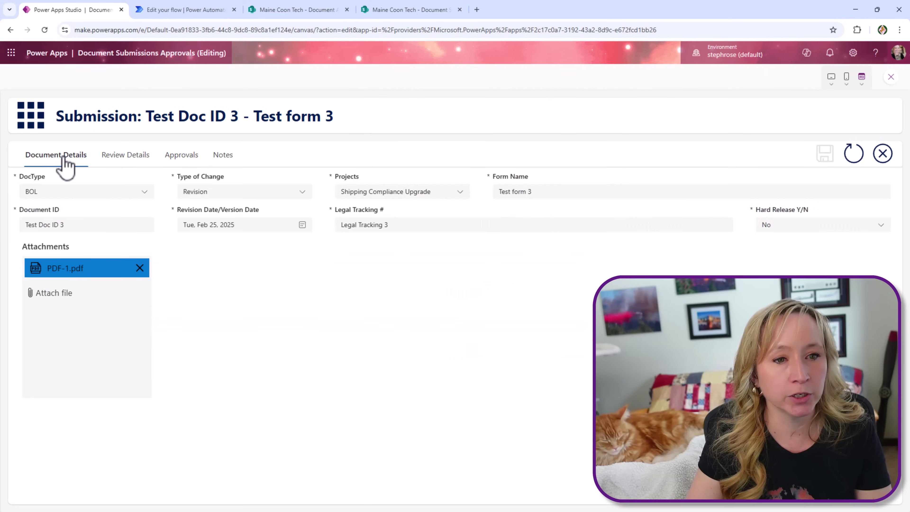
{"action": "left_click", "coordinate": [114, 157]}
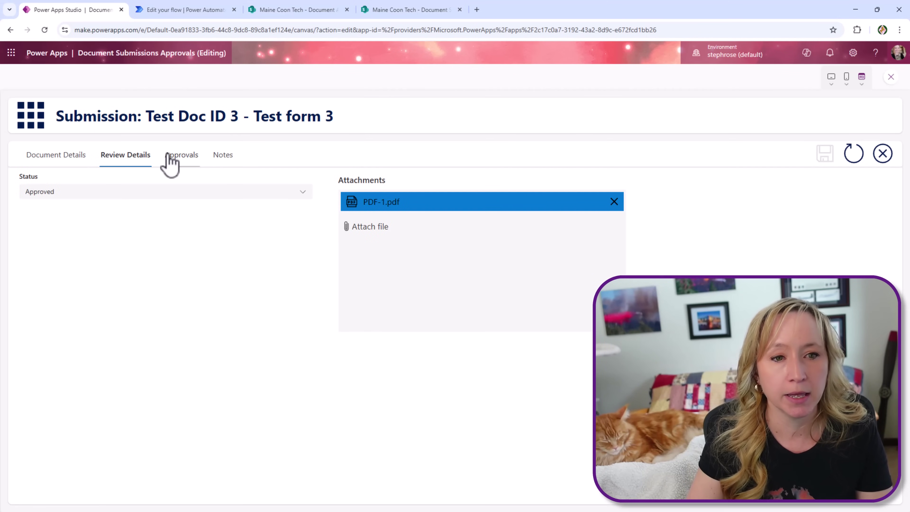
{"action": "left_click", "coordinate": [298, 194]}
{"action": "left_click", "coordinate": [295, 207]}
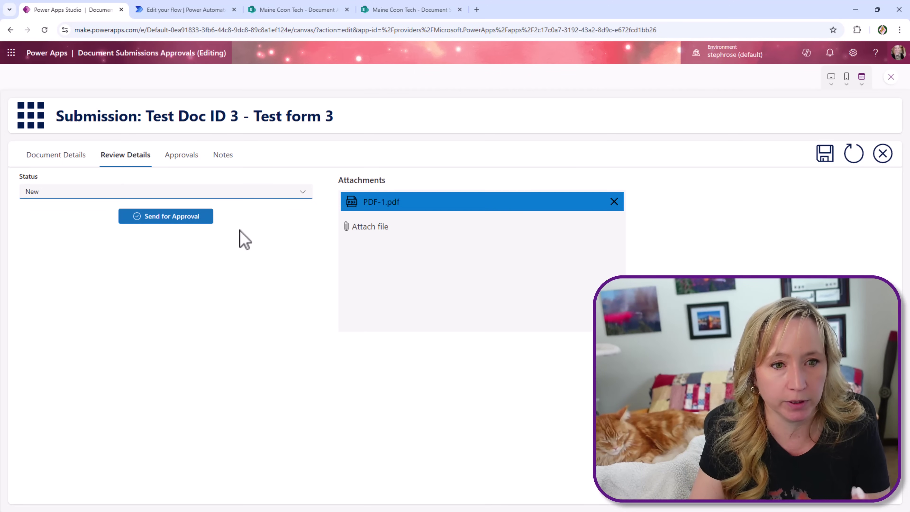
Send Test Doc ID 3 - Test form 3 for approval with a submission comment.
{"action": "left_click", "coordinate": [178, 218]}
{"action": "left_click", "coordinate": [218, 278]}
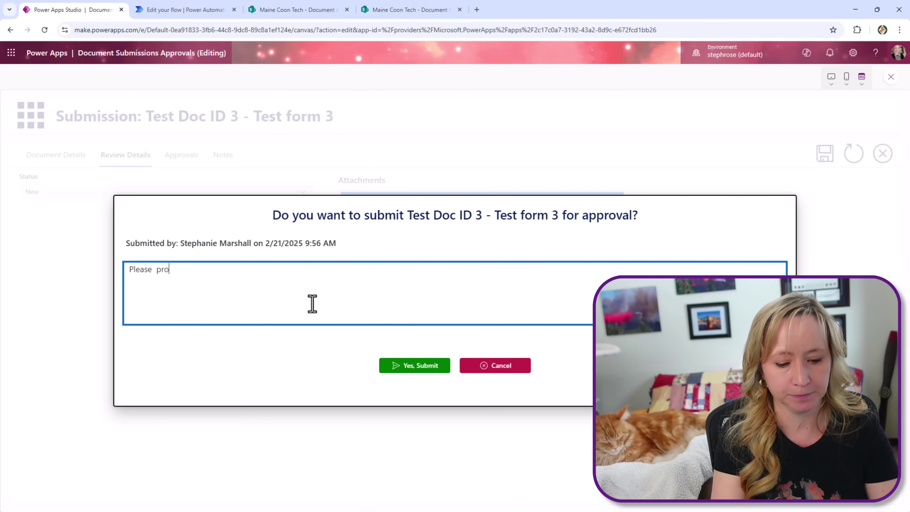
{"action": "left_click", "coordinate": [412, 367]}
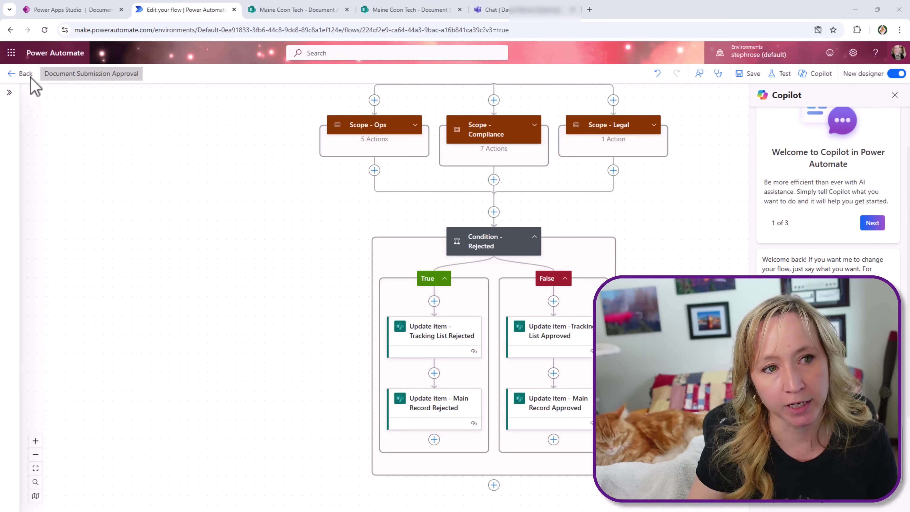
Leave the Power Automate flow editor without saving and open the flow's newest run, started Feb 21, 11:21 AM.
{"action": "left_click", "coordinate": [17, 77]}
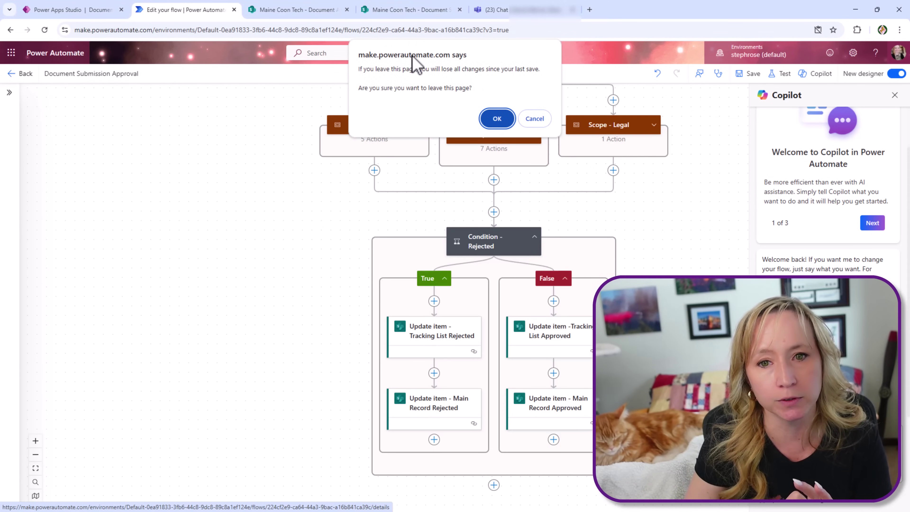
{"action": "left_click", "coordinate": [497, 118]}
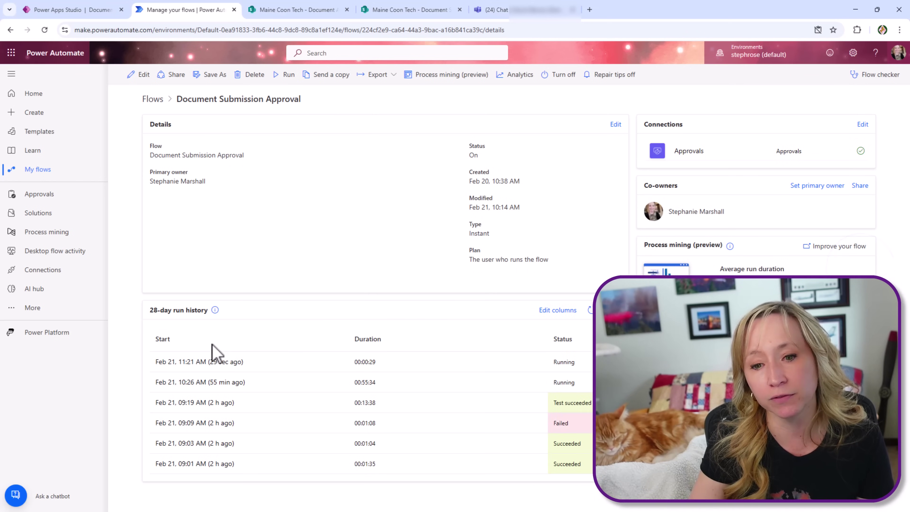
{"action": "left_click", "coordinate": [201, 362]}
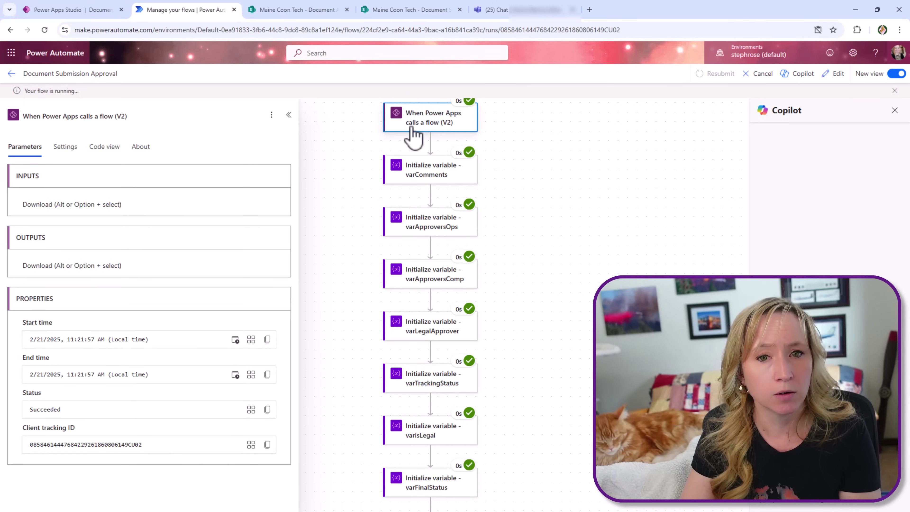
Examine the run's varComments, varApproversOps, varApproversComp and varLegalApprover initialization actions.
{"action": "left_click", "coordinate": [431, 168]}
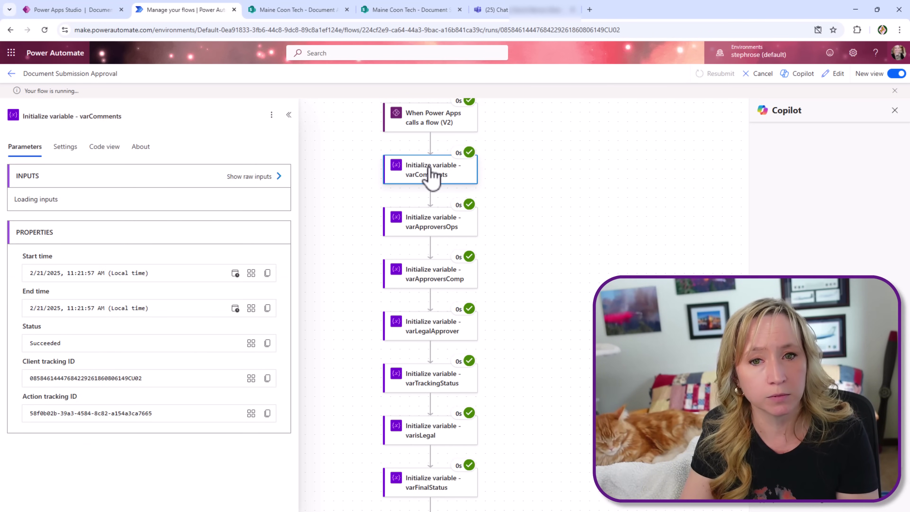
{"action": "left_click", "coordinate": [430, 228]}
{"action": "left_click", "coordinate": [432, 281]}
{"action": "left_click", "coordinate": [438, 324]}
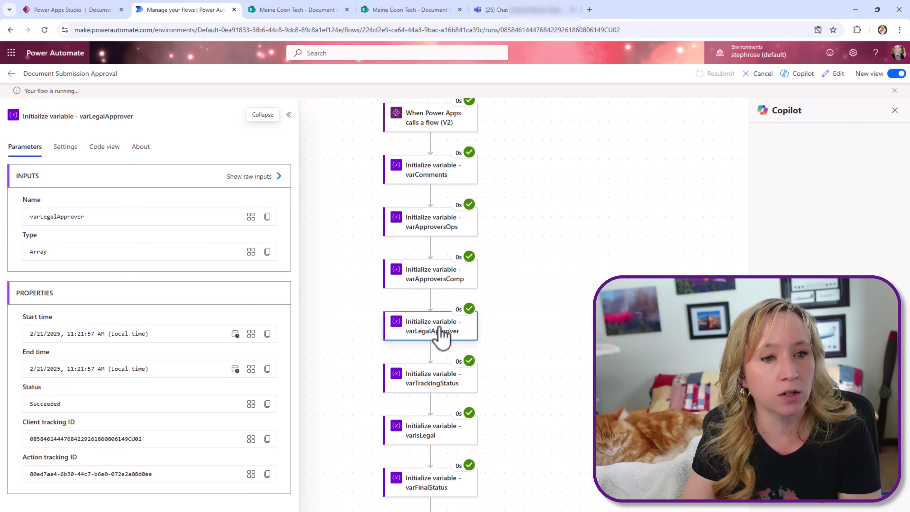
Examine the run's Get item - Submitted Doc, Append to array variable - varLegalApprover and Get items - Legal actions.
{"action": "scroll", "coordinate": [439, 328], "scroll_direction": "down", "scroll_amount": 2}
{"action": "scroll", "coordinate": [439, 329], "scroll_direction": "down", "scroll_amount": 6}
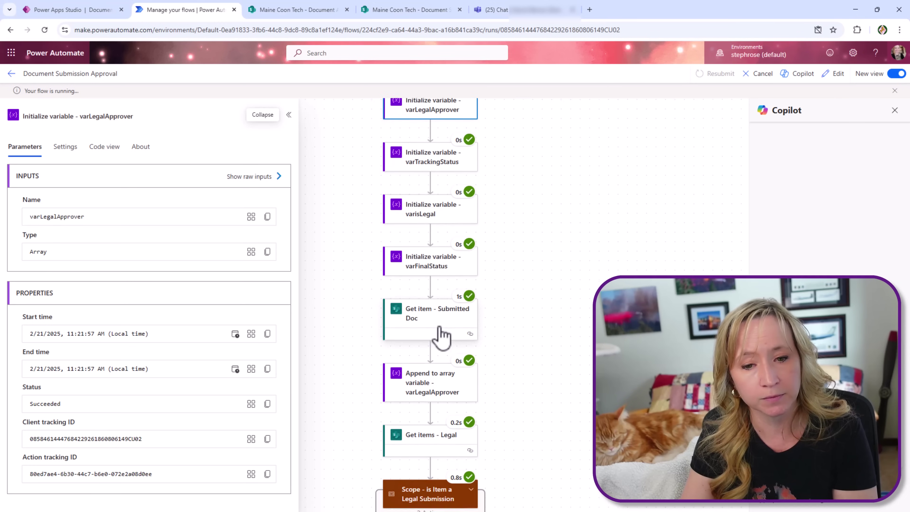
{"action": "left_click", "coordinate": [436, 286]}
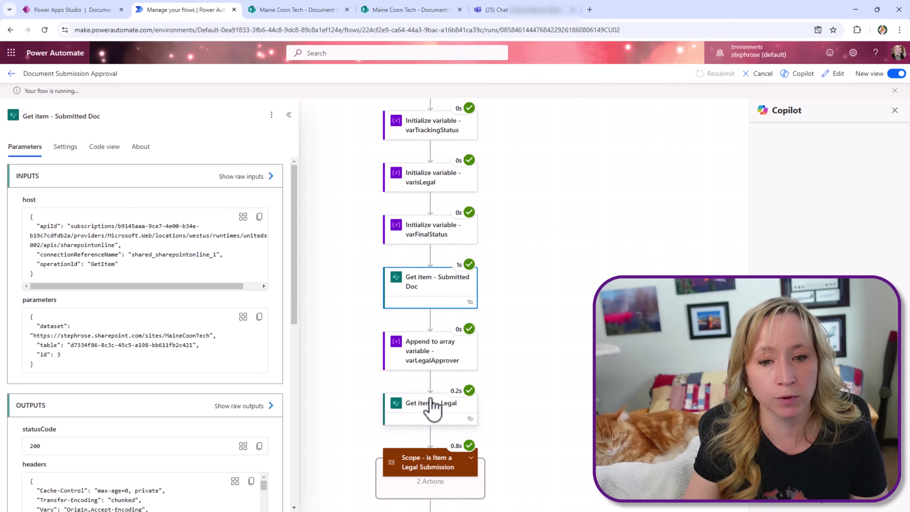
{"action": "left_click", "coordinate": [434, 407]}
{"action": "left_click", "coordinate": [427, 364]}
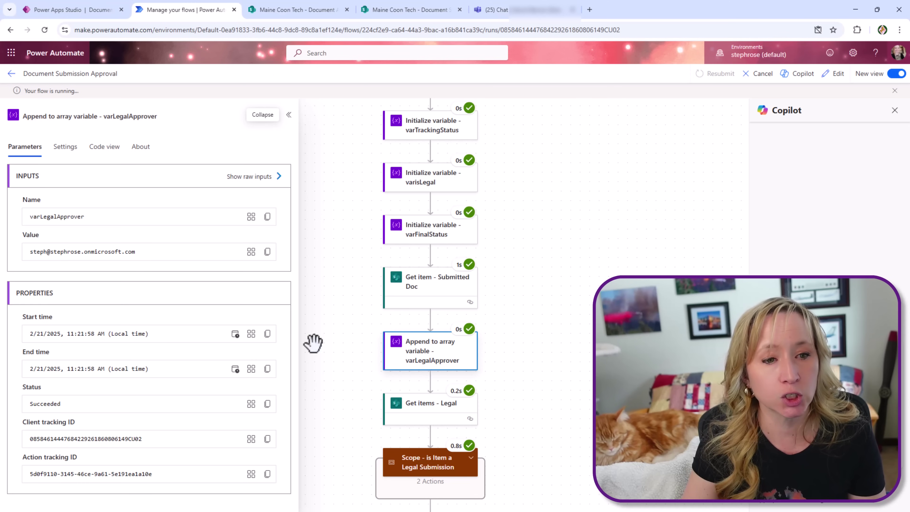
{"action": "left_click", "coordinate": [462, 416]}
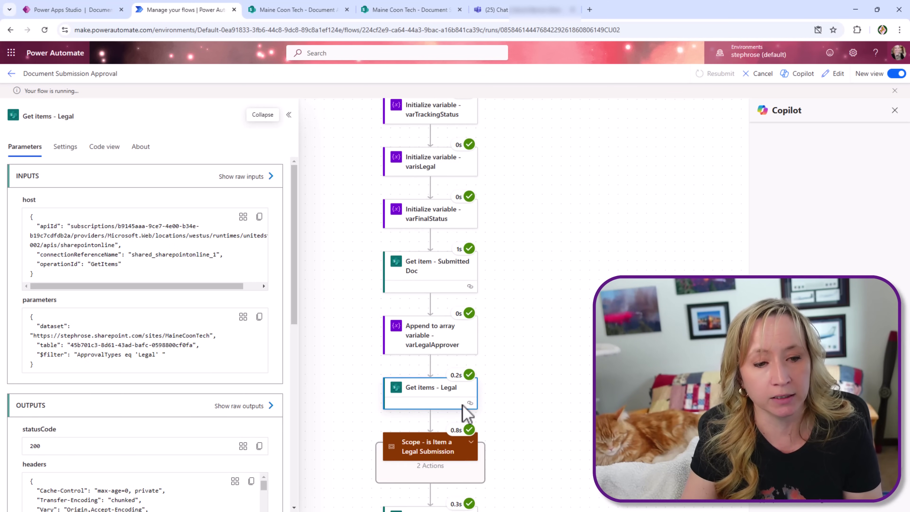
{"action": "scroll", "coordinate": [538, 402], "scroll_direction": "down", "scroll_amount": 4}
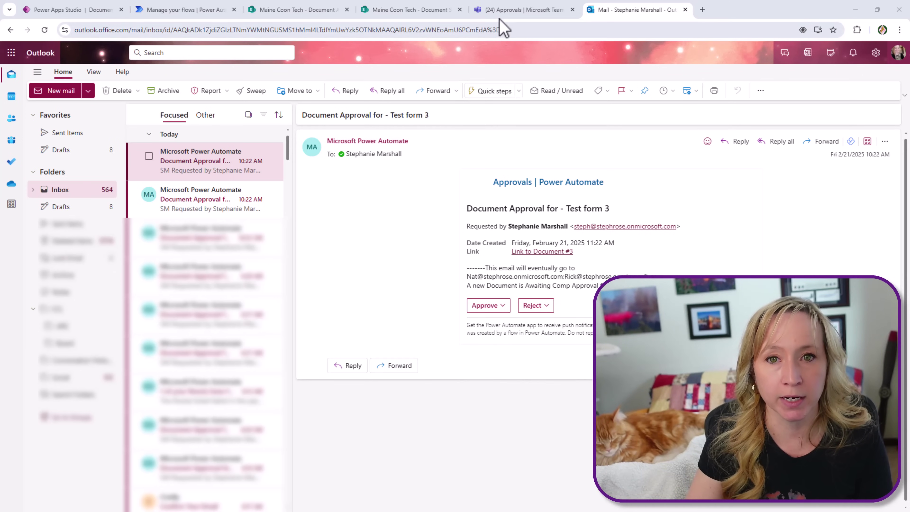
Switch to Approvals in Microsoft Teams and view the newest Test form 3 approval request's details.
{"action": "left_click", "coordinate": [517, 11]}
{"action": "left_click", "coordinate": [280, 188]}
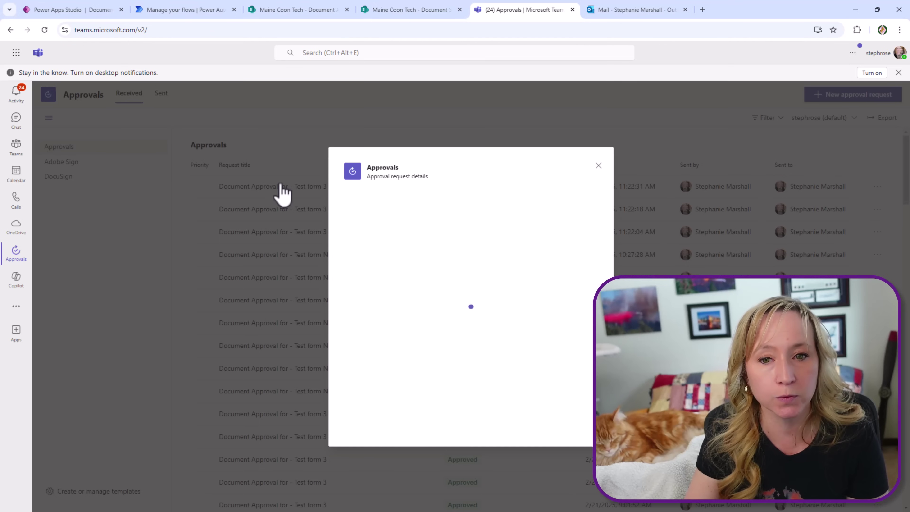
{"action": "scroll", "coordinate": [505, 290], "scroll_direction": "down", "scroll_amount": 1}
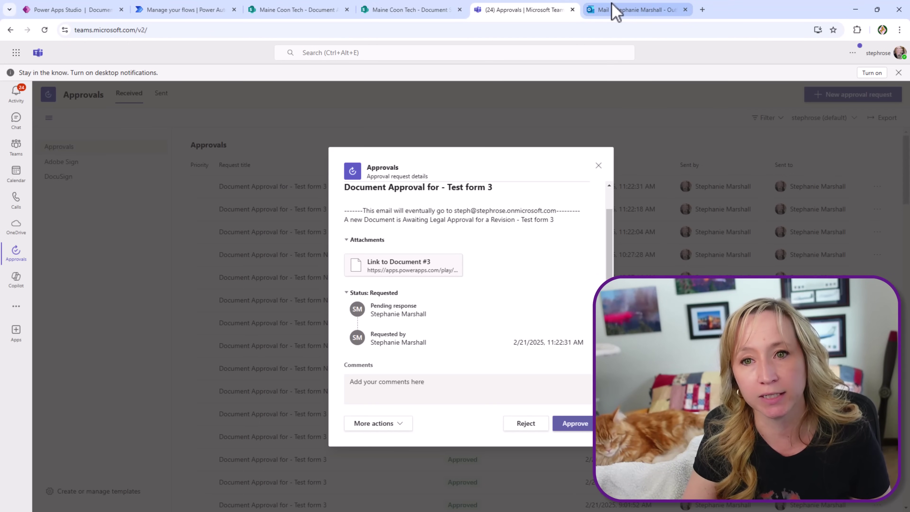
Switch to Outlook and approve the Comp approval request for Test form 3 with the comment "Please go ahead".
{"action": "left_click", "coordinate": [612, 10]}
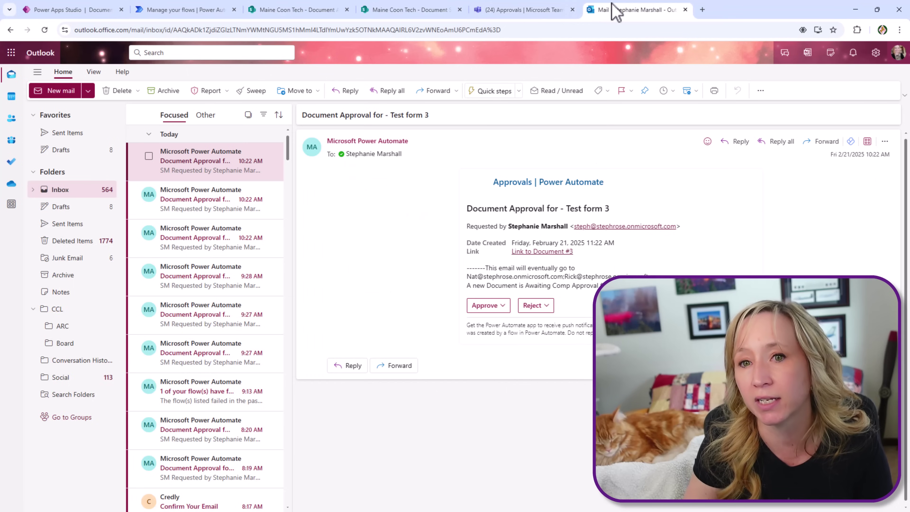
{"action": "left_click", "coordinate": [484, 307]}
{"action": "left_click", "coordinate": [503, 353]}
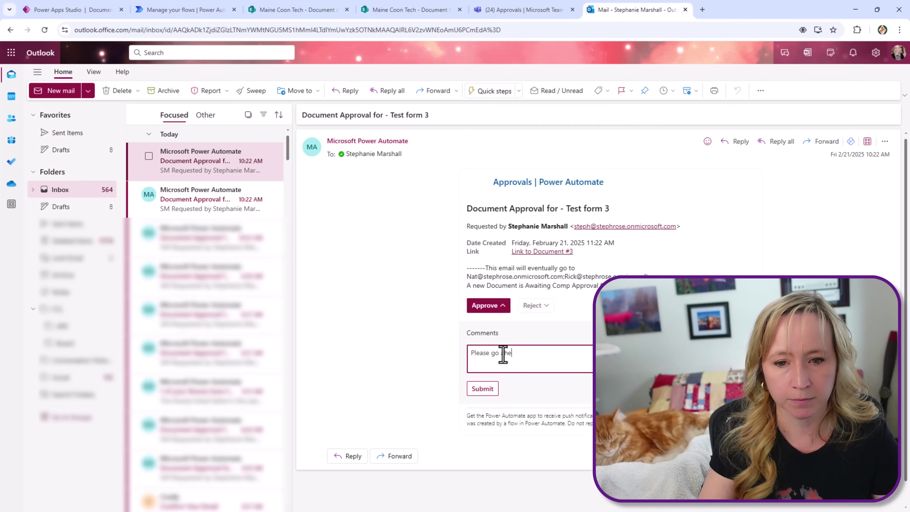
{"action": "type", "text": "Please go ahead"}
{"action": "left_click", "coordinate": [490, 391]}
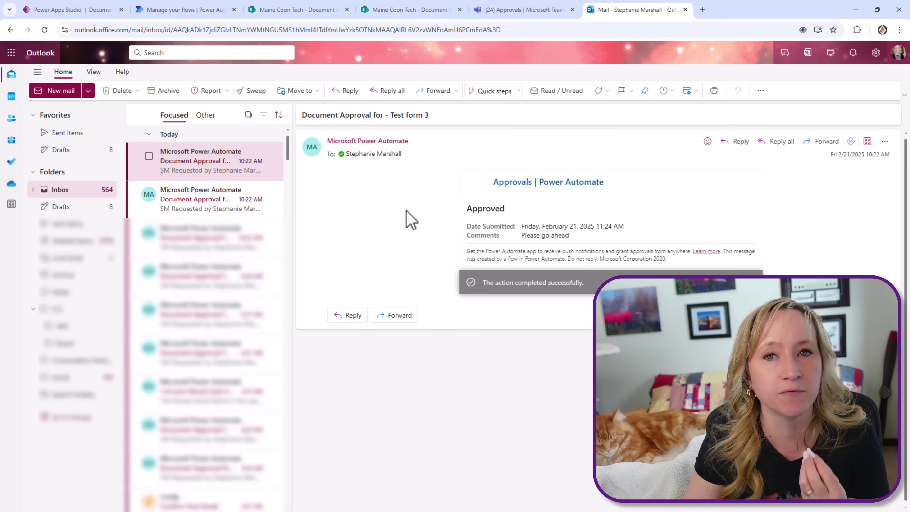
Reject the Legal approval request for Test form 3 from its email without adding a comment.
{"action": "left_click", "coordinate": [209, 213]}
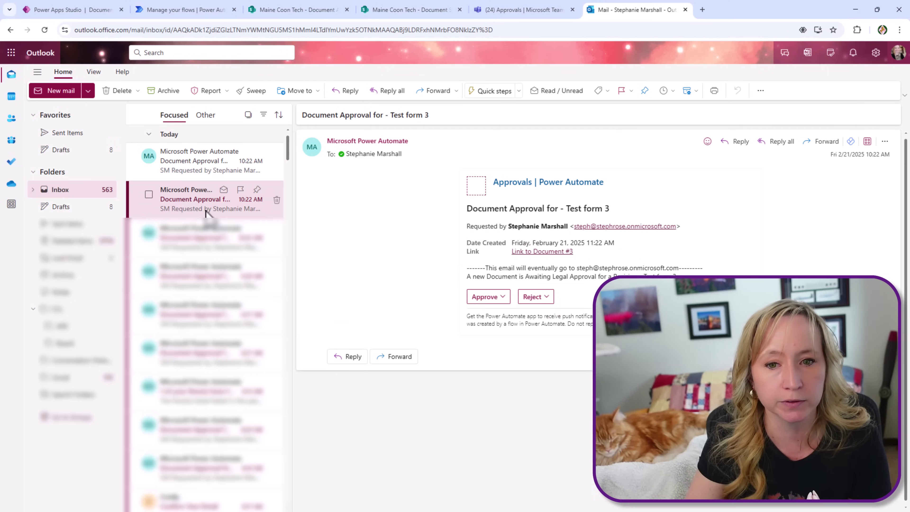
{"action": "left_click", "coordinate": [538, 298]}
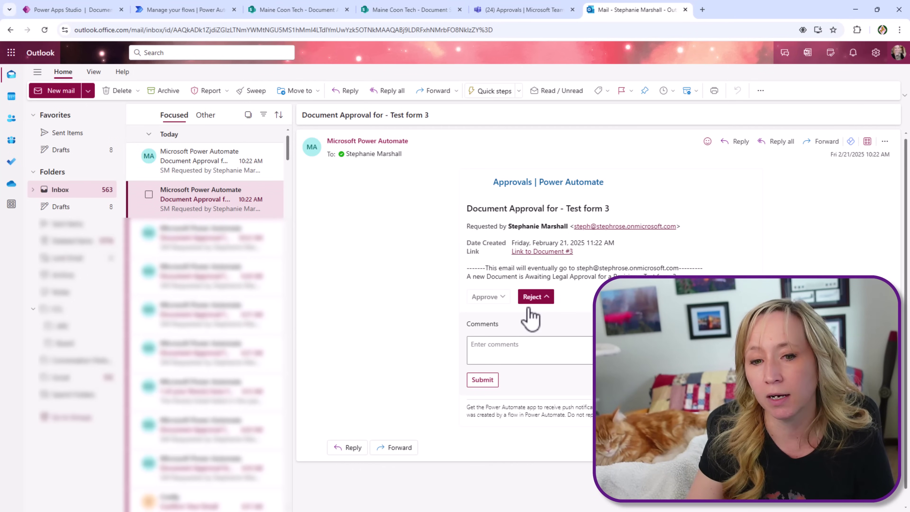
{"action": "left_click", "coordinate": [486, 379]}
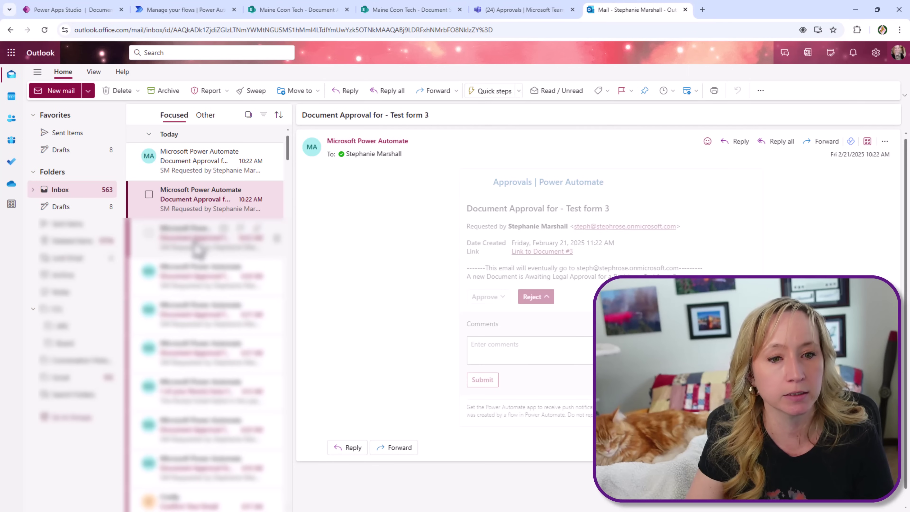
Approve the Ops approval request for Test form 3 without a comment and switch back to the Power Automate run.
{"action": "left_click", "coordinate": [187, 239]}
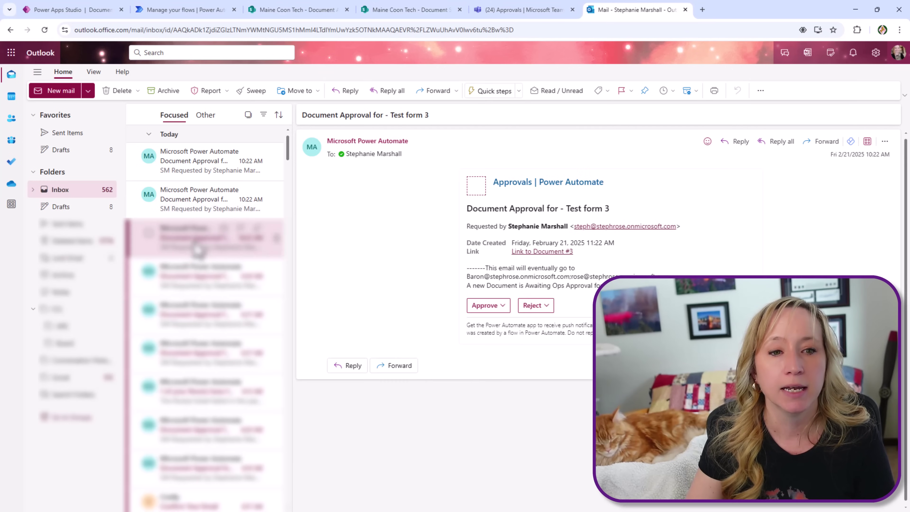
{"action": "left_click", "coordinate": [487, 305]}
{"action": "left_click", "coordinate": [488, 390]}
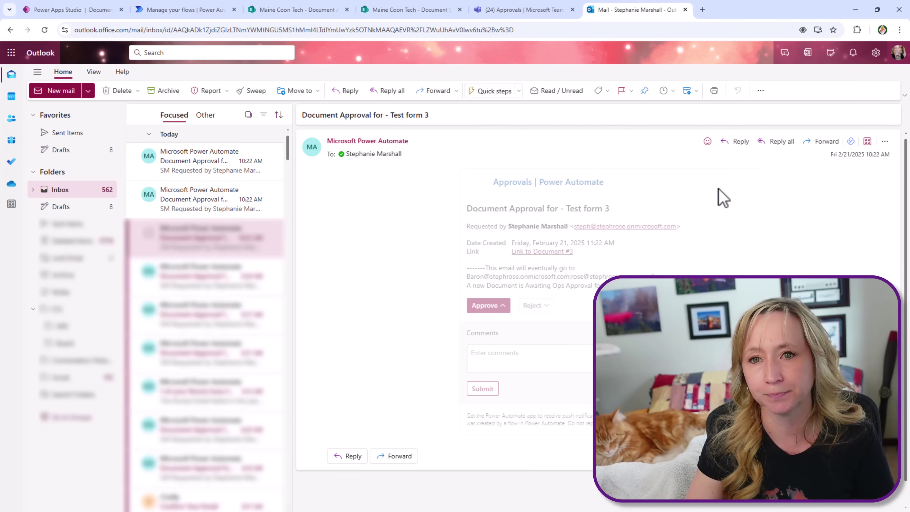
{"action": "key", "text": "ctrl+2"}
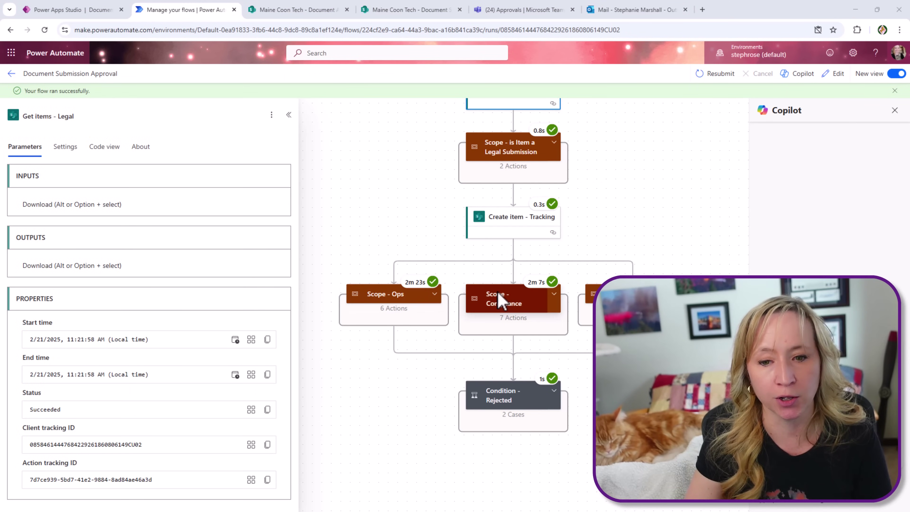
Expand the Condition - Rejected action in the flow run and examine the actions in its True and False branches.
{"action": "left_click", "coordinate": [516, 402]}
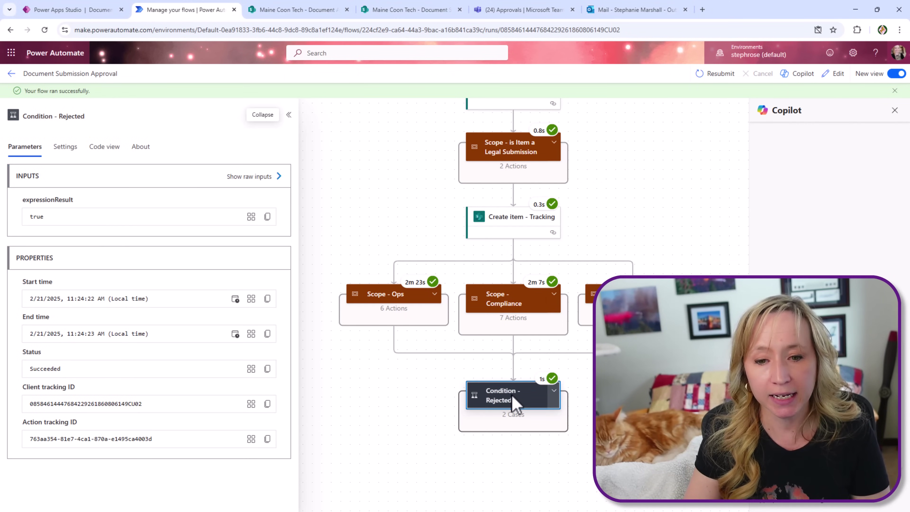
{"action": "left_click", "coordinate": [554, 390]}
{"action": "scroll", "coordinate": [508, 303], "scroll_direction": "down", "scroll_amount": 1}
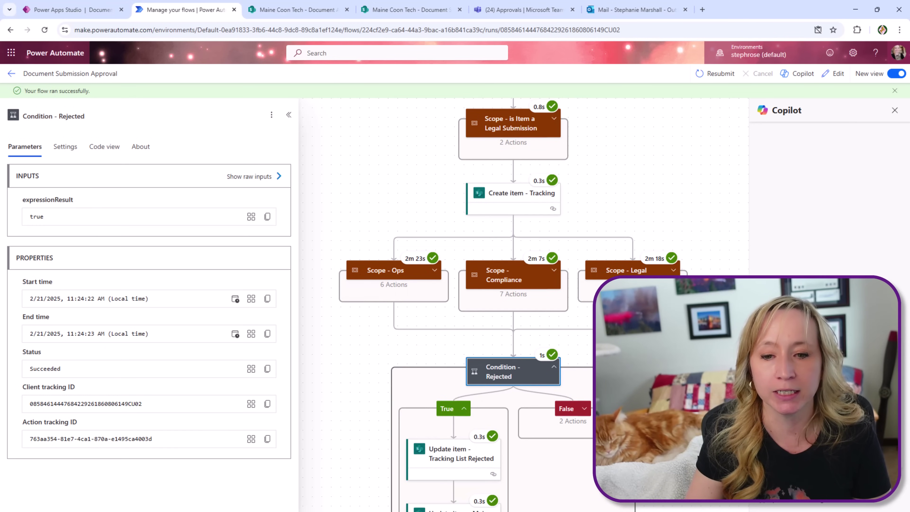
{"action": "left_click", "coordinate": [584, 409]}
{"action": "scroll", "coordinate": [586, 412], "scroll_direction": "down", "scroll_amount": 2}
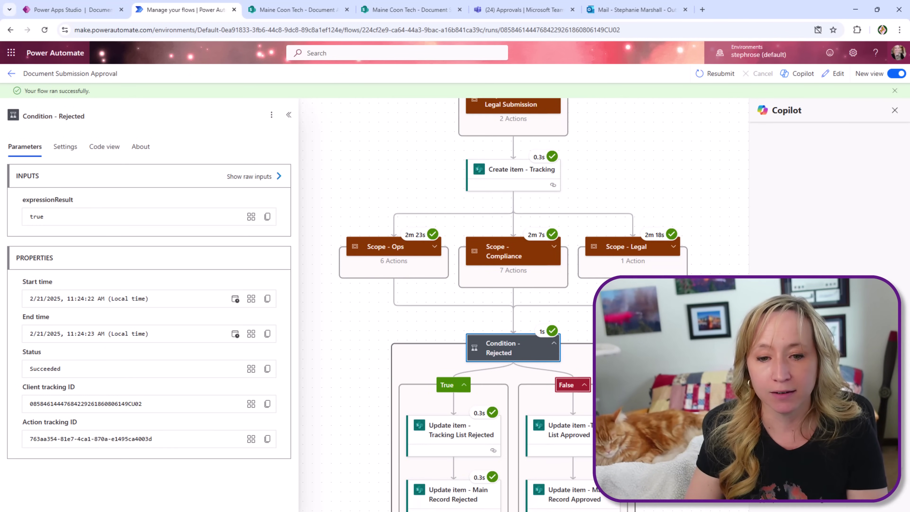
{"action": "scroll", "coordinate": [513, 305], "scroll_direction": "down", "scroll_amount": 1}
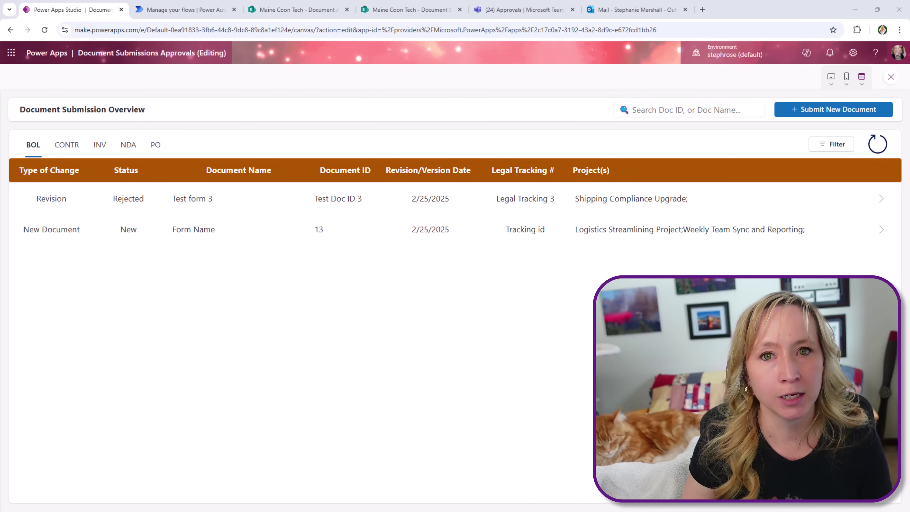
View the approvals of the Test form 3 submission in the Power Apps preview, then return to the app editor.
{"action": "left_click", "coordinate": [877, 198]}
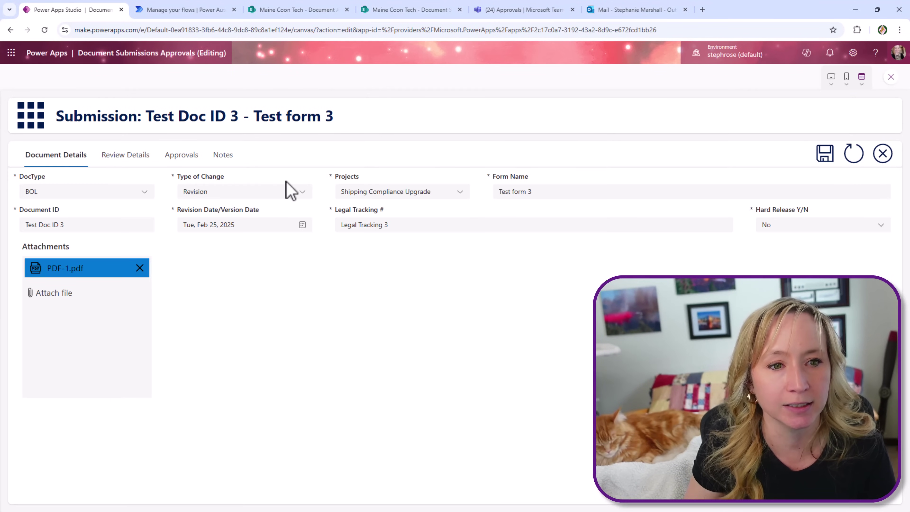
{"action": "left_click", "coordinate": [185, 158]}
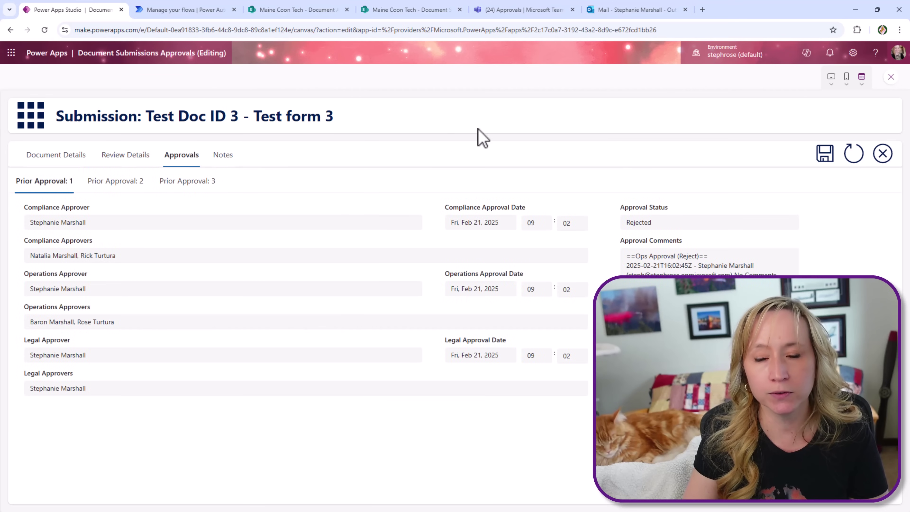
{"action": "left_click", "coordinate": [891, 77]}
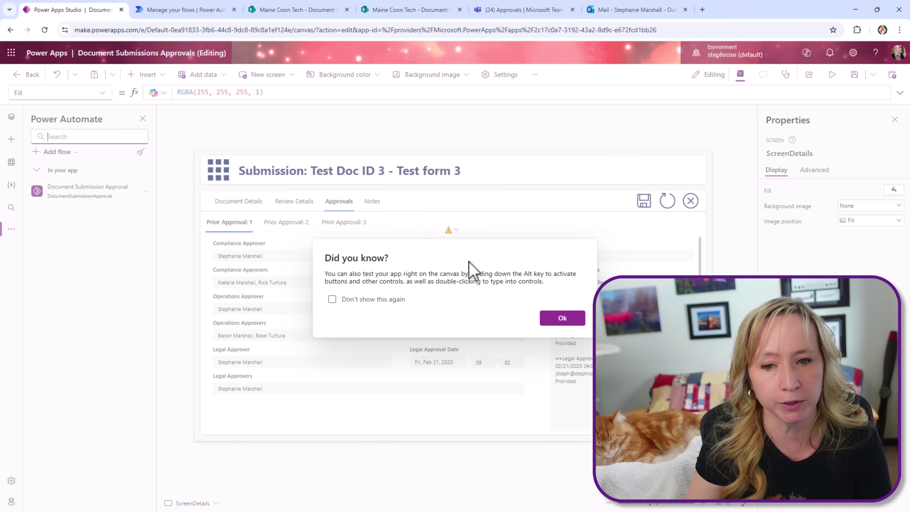
{"action": "left_click", "coordinate": [562, 318]}
Format the Items formula of TabListMenu on the details screen and enlarge the formula area to read it.
{"action": "left_click", "coordinate": [369, 225]}
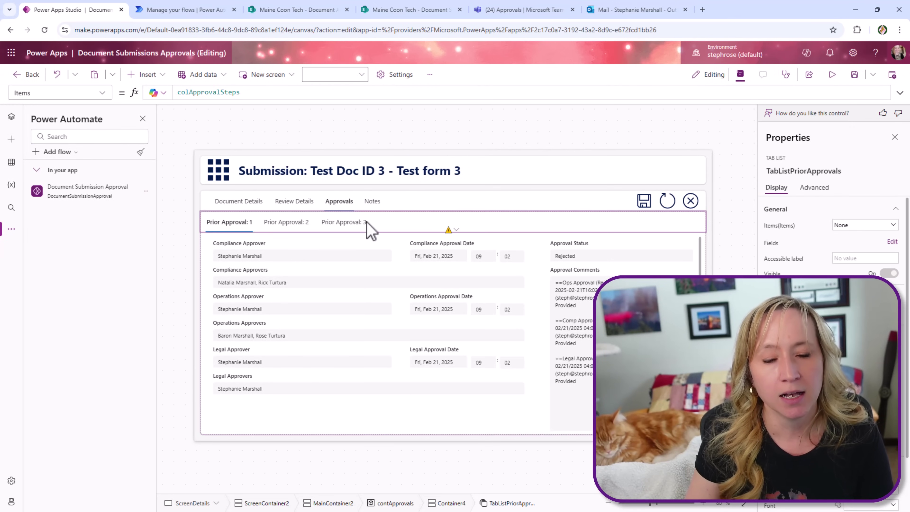
{"action": "left_click", "coordinate": [379, 209]}
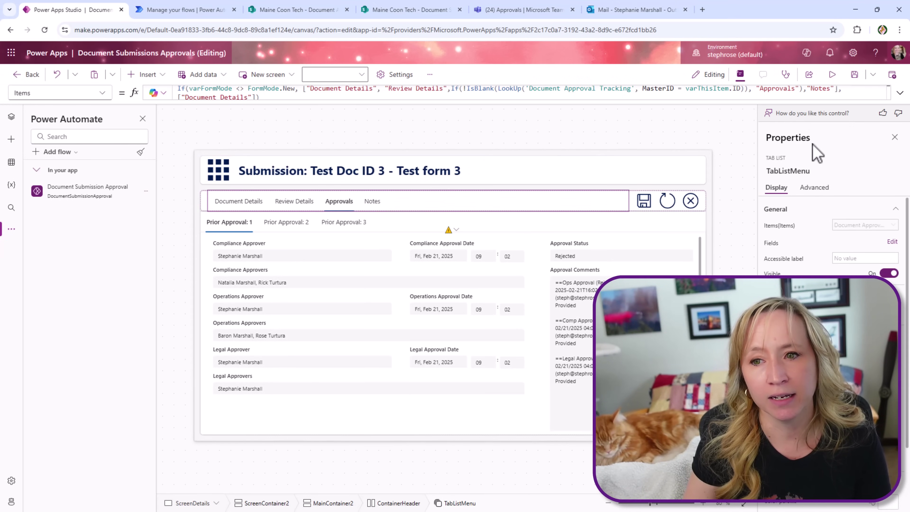
{"action": "left_click_drag", "start_coordinate": [575, 97], "coordinate": [561, 152]}
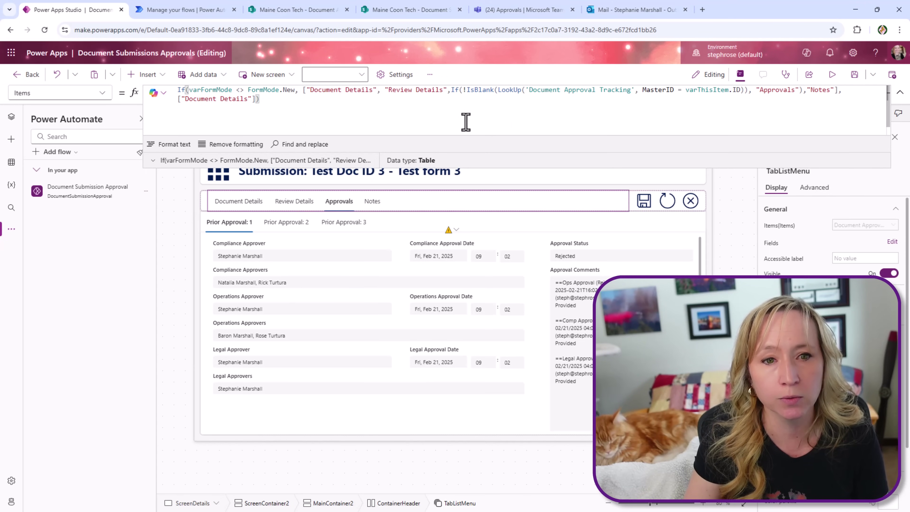
{"action": "left_click", "coordinate": [159, 145]}
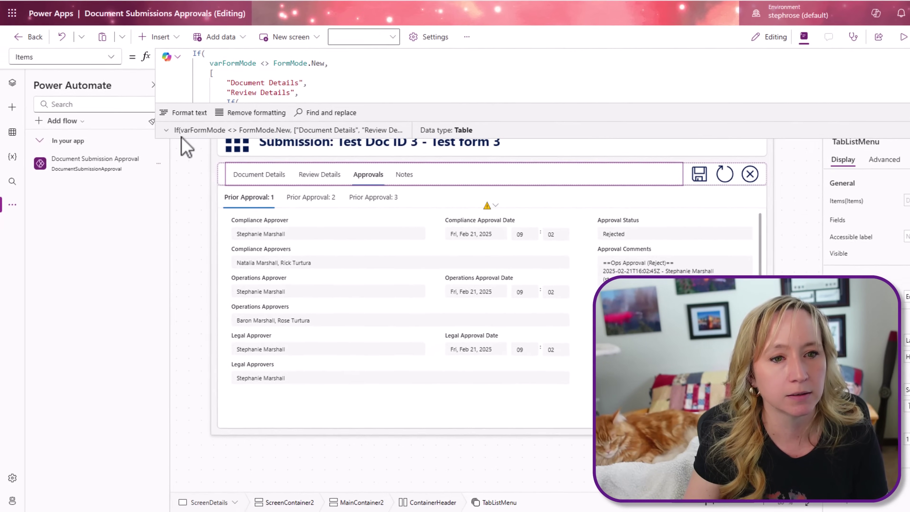
{"action": "left_click", "coordinate": [163, 161]}
{"action": "left_click", "coordinate": [443, 96]}
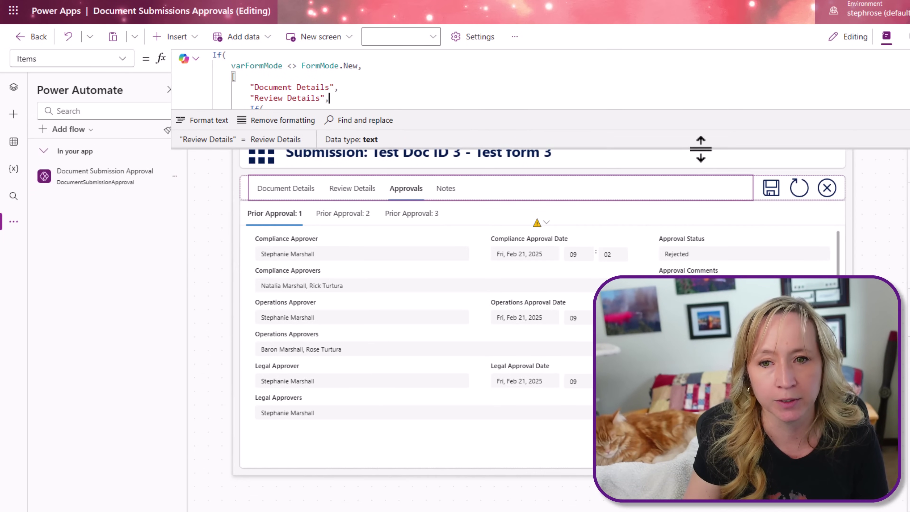
{"action": "left_click_drag", "start_coordinate": [699, 146], "coordinate": [698, 275]}
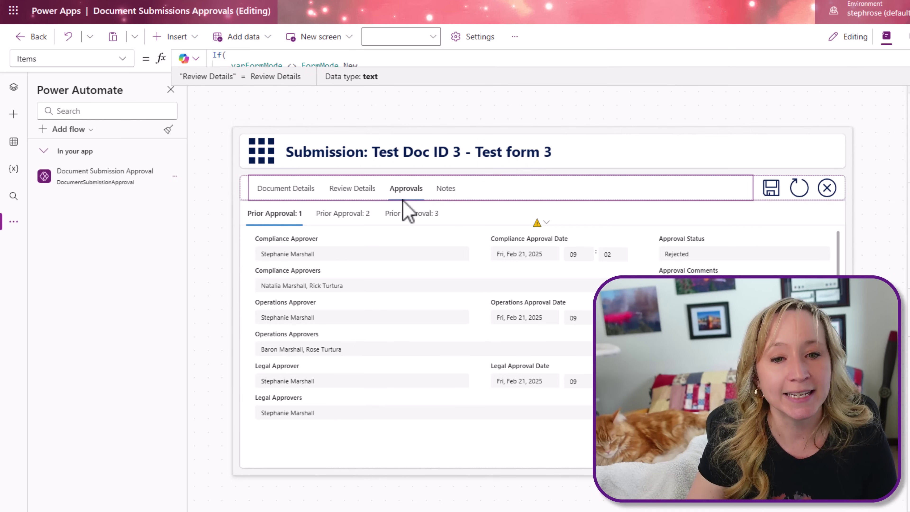
Check the Items source of the prior approvals tab list and select the next arrow icon in GalDocs on ScreenGallery.
{"action": "left_click", "coordinate": [414, 214]}
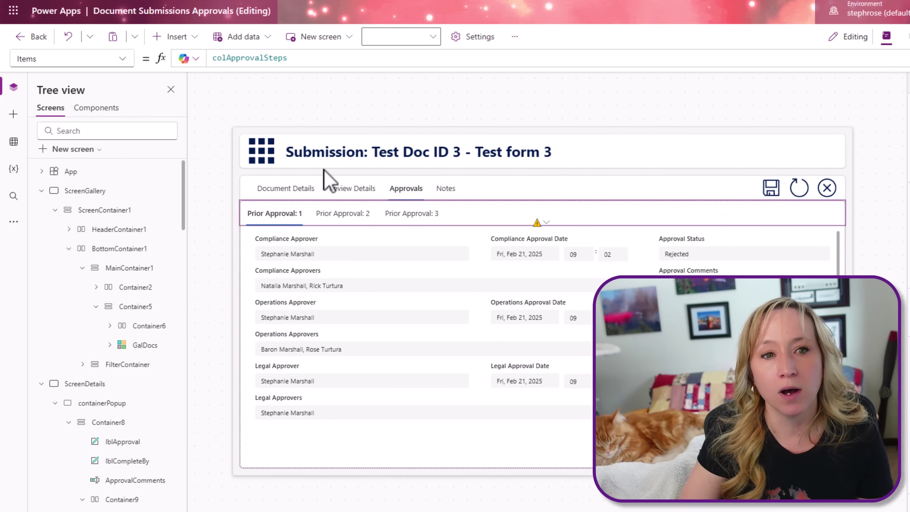
{"action": "left_click", "coordinate": [101, 190]}
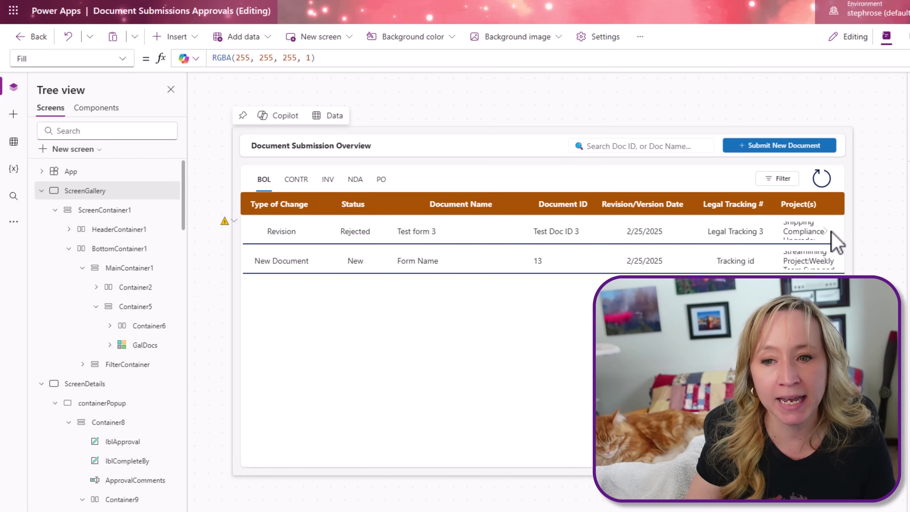
{"action": "left_click", "coordinate": [830, 232]}
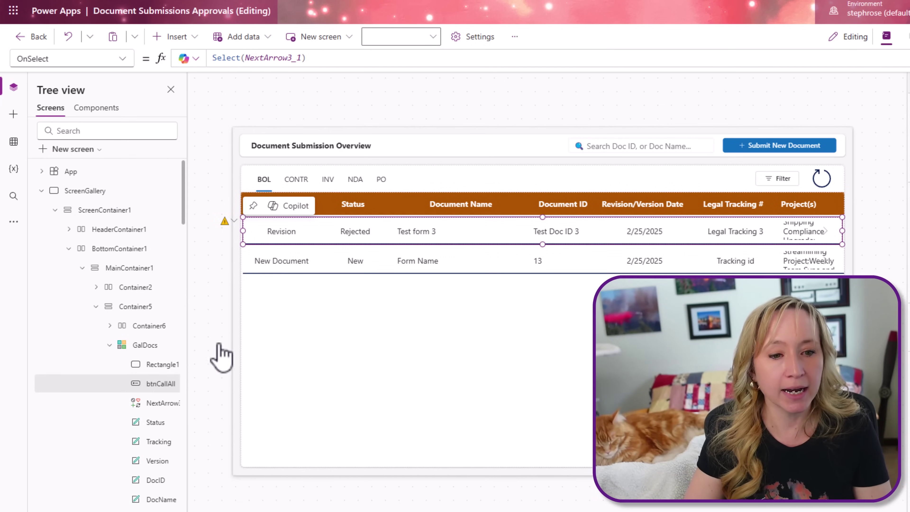
{"action": "scroll", "coordinate": [148, 380], "scroll_direction": "down", "scroll_amount": 2}
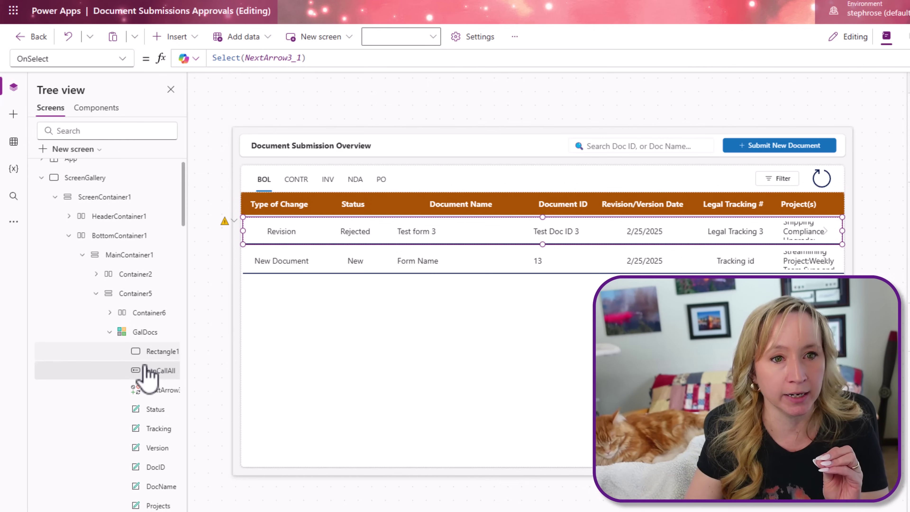
{"action": "left_click", "coordinate": [147, 366]}
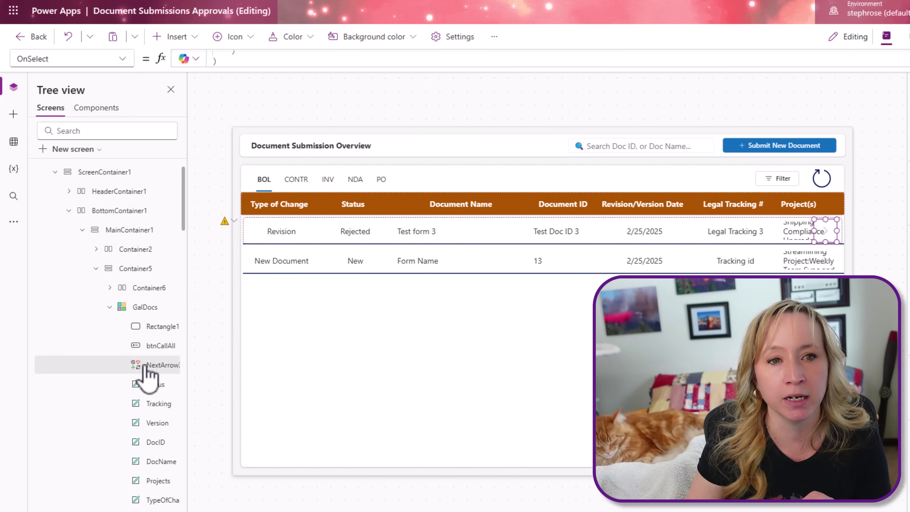
Expand the next arrow icon's OnSelect formula and examine the code that collects prior approvals.
{"action": "left_click_drag", "start_coordinate": [448, 67], "coordinate": [468, 423]}
{"action": "scroll", "coordinate": [482, 269], "scroll_direction": "up", "scroll_amount": 3}
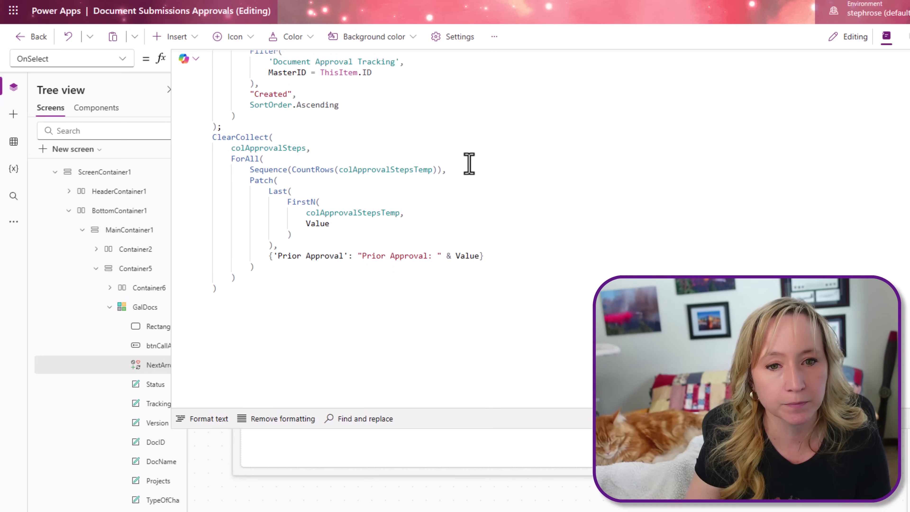
{"action": "left_click", "coordinate": [475, 168]}
{"action": "scroll", "coordinate": [473, 169], "scroll_direction": "up", "scroll_amount": 3}
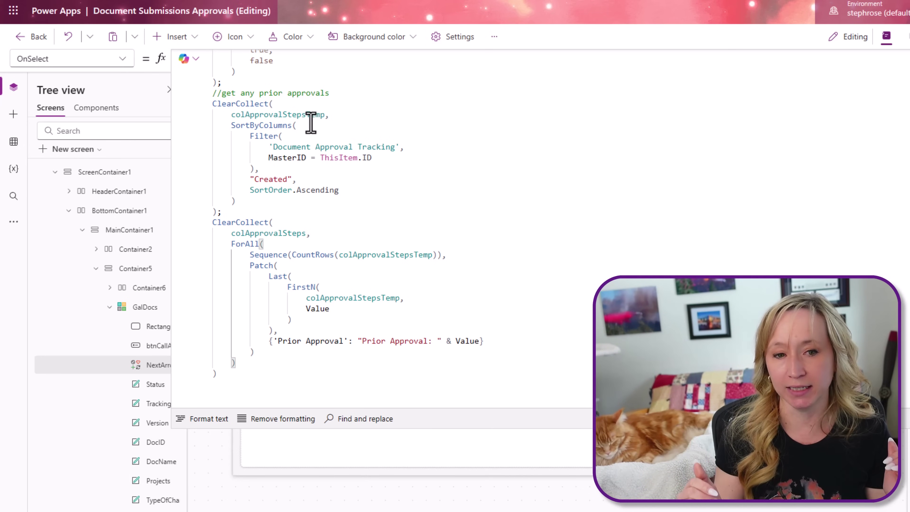
Preview the colApprovalStepsTemp table from the formula and look through its columns.
{"action": "double_click", "coordinate": [294, 115]}
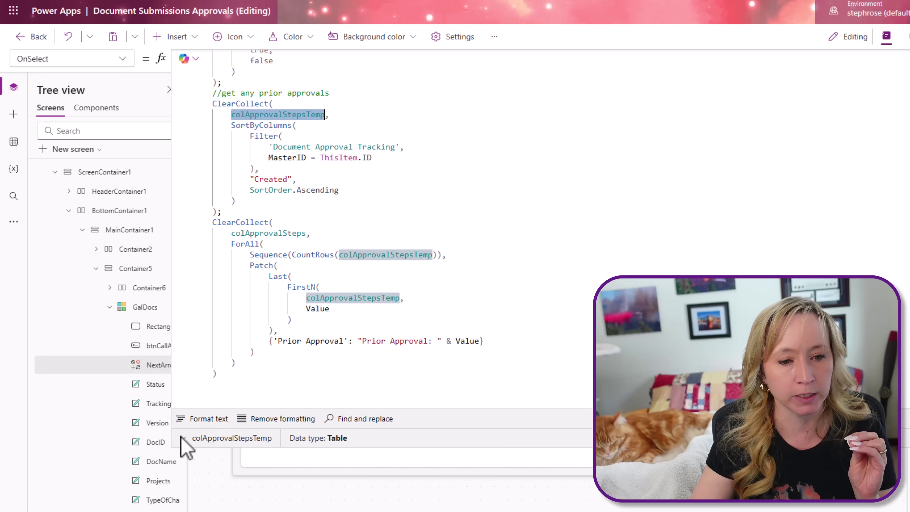
{"action": "left_click", "coordinate": [182, 438]}
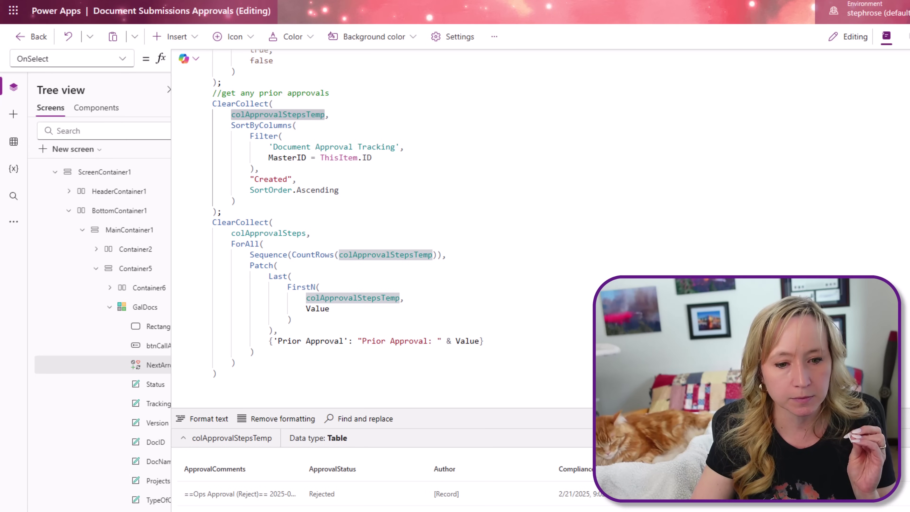
{"action": "left_click_drag", "start_coordinate": [244, 511], "coordinate": [416, 510]}
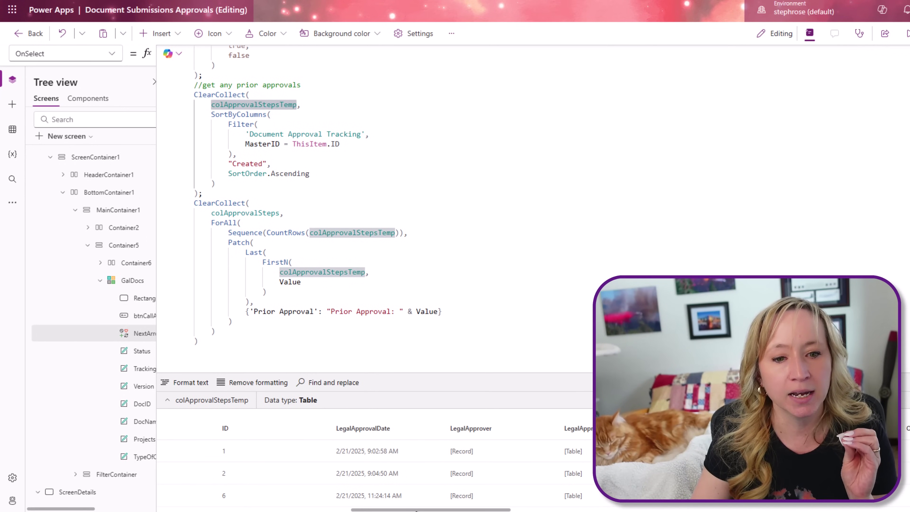
{"action": "left_click_drag", "start_coordinate": [417, 510], "coordinate": [571, 510]}
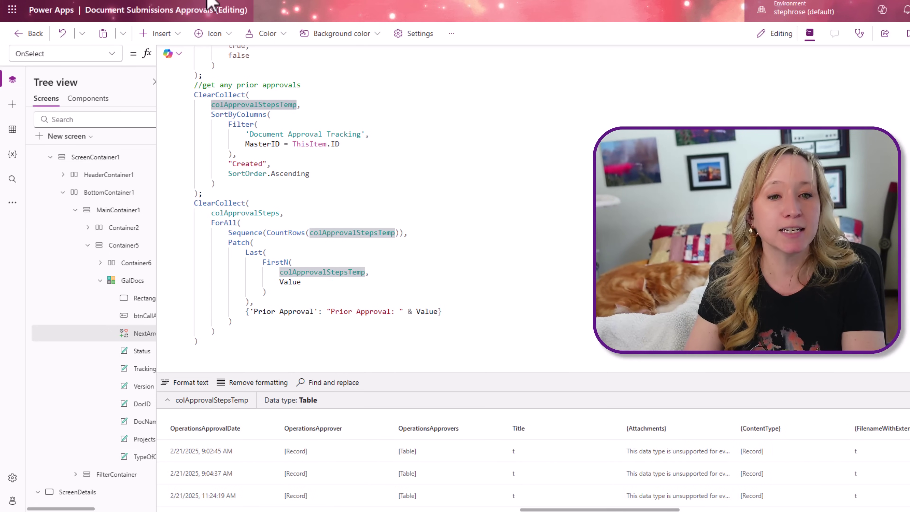
Preview the colApprovalSteps table from the second ClearCollect and look through its columns.
{"action": "left_click", "coordinate": [256, 105]}
{"action": "double_click", "coordinate": [256, 104]}
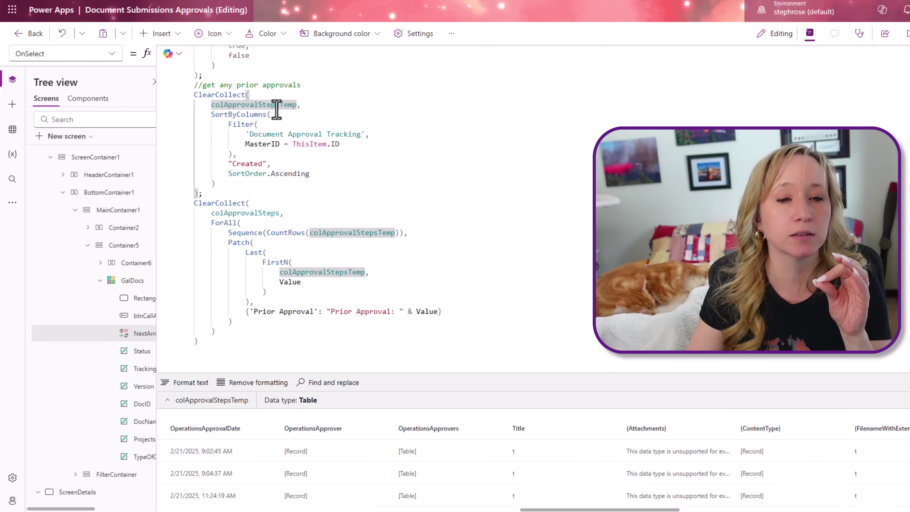
{"action": "left_click", "coordinate": [304, 106]}
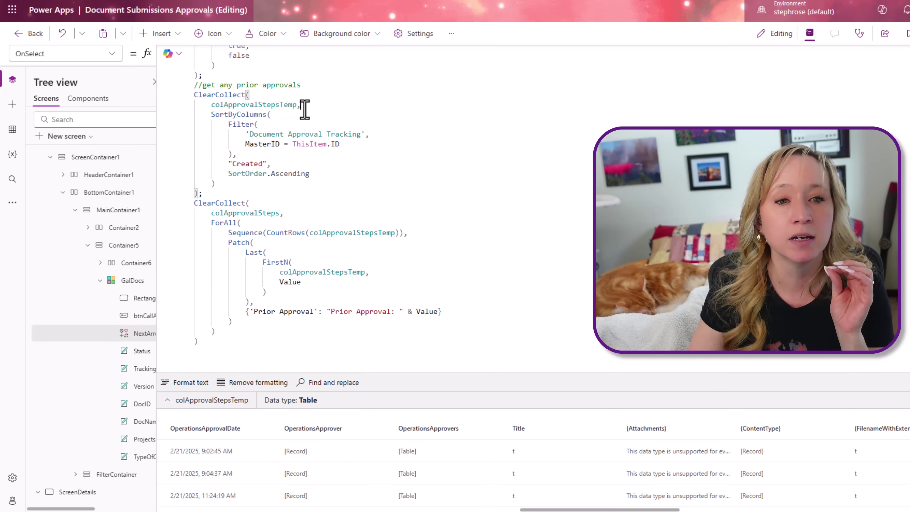
{"action": "double_click", "coordinate": [242, 215]}
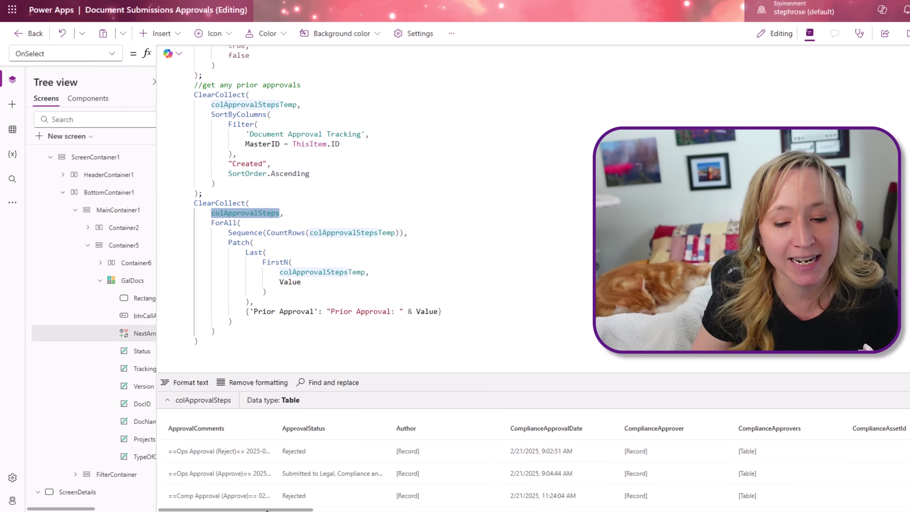
{"action": "left_click_drag", "start_coordinate": [267, 509], "coordinate": [622, 511]}
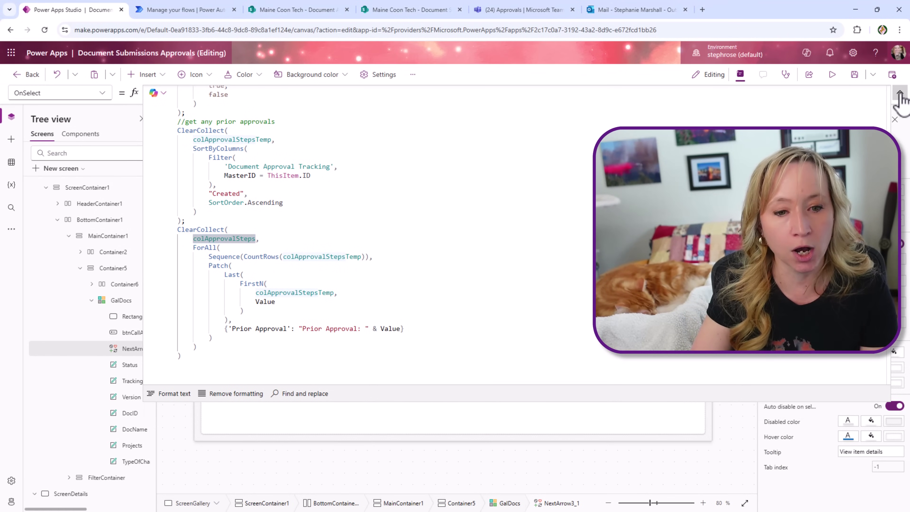
Collapse the formula, open the Test form 3 submission in the editor and select its prior approvals tab list.
{"action": "left_click", "coordinate": [900, 95]}
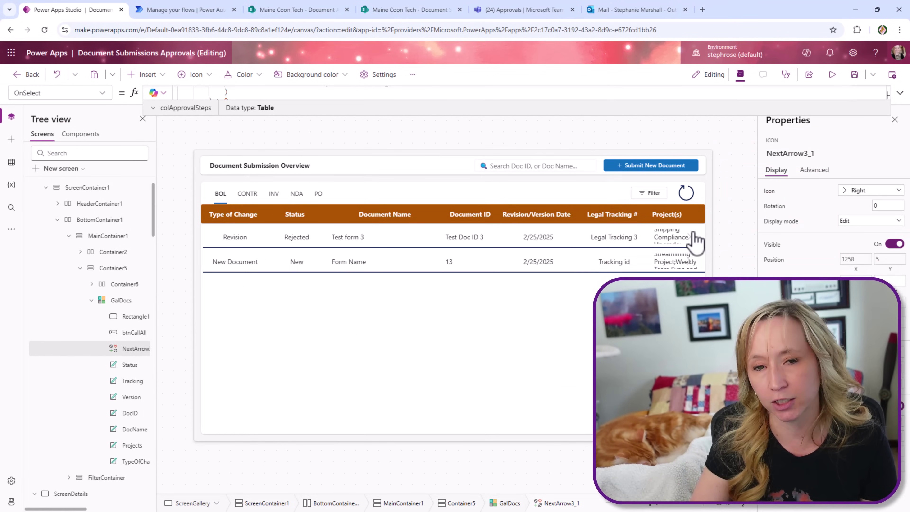
{"action": "left_click", "coordinate": [693, 233], "text": "alt"}
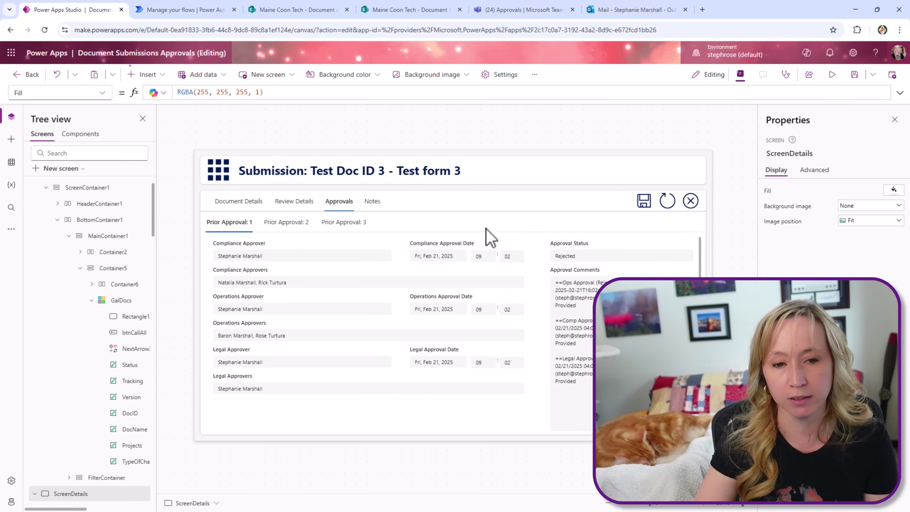
{"action": "left_click", "coordinate": [325, 226]}
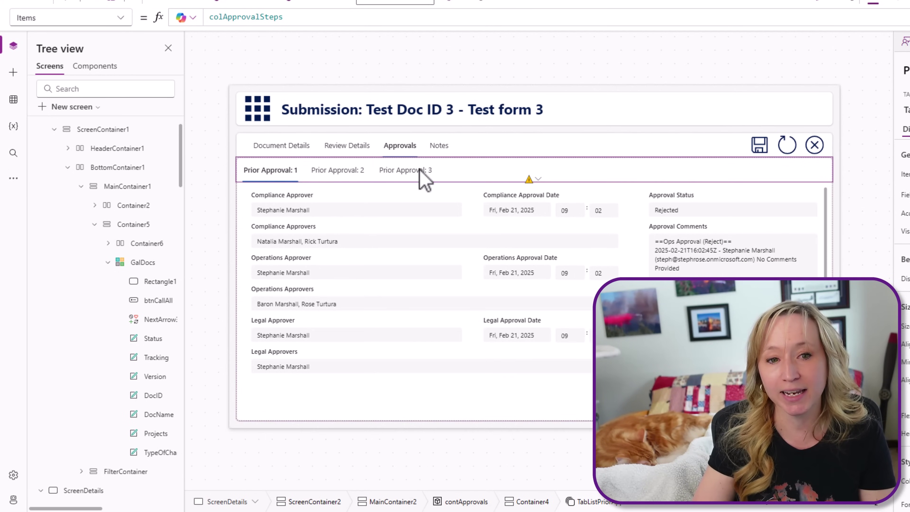
Select the FormApprovers form, locate it in the control tree and display its Item property formula.
{"action": "left_click", "coordinate": [502, 409]}
{"action": "scroll", "coordinate": [122, 355], "scroll_direction": "down", "scroll_amount": 3}
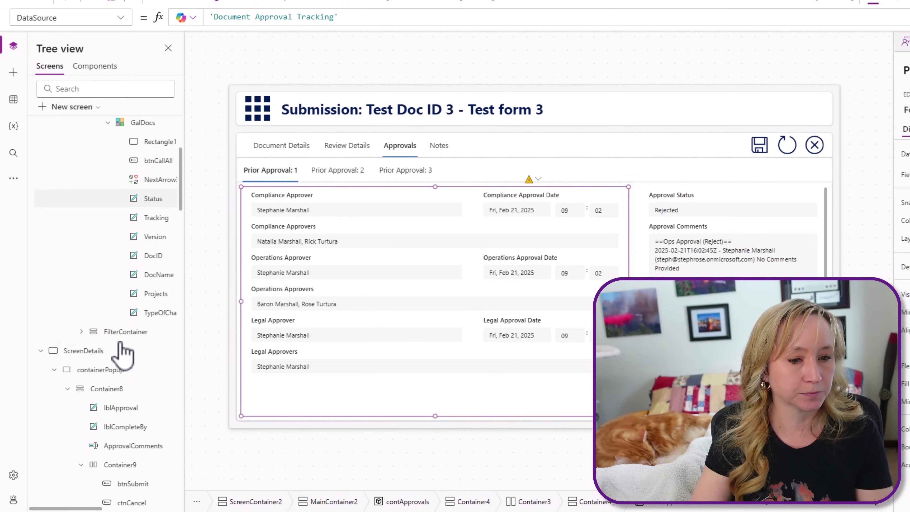
{"action": "scroll", "coordinate": [122, 353], "scroll_direction": "down", "scroll_amount": 12}
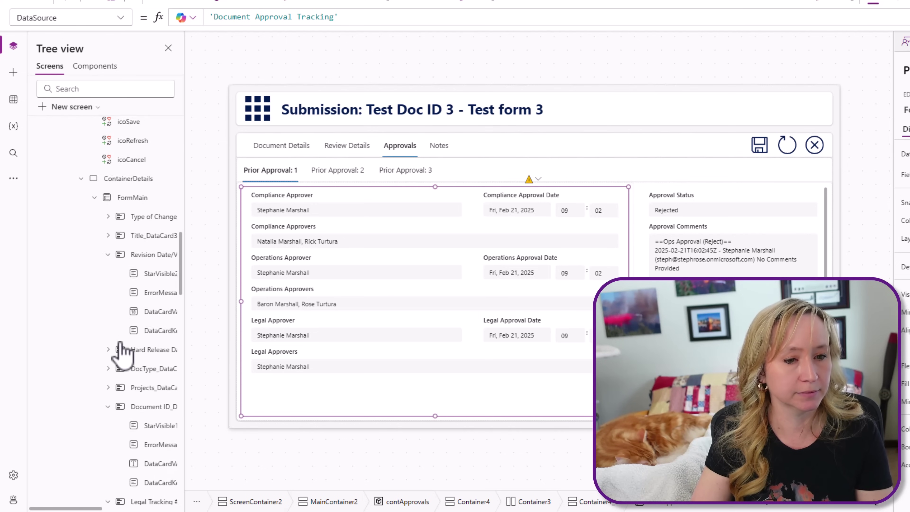
{"action": "scroll", "coordinate": [122, 353], "scroll_direction": "down", "scroll_amount": 15}
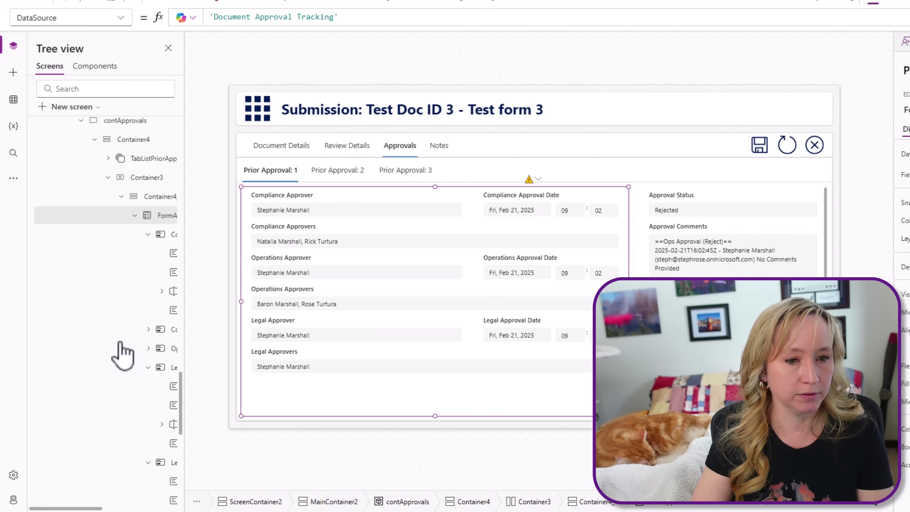
{"action": "scroll", "coordinate": [121, 355], "scroll_direction": "up", "scroll_amount": 1}
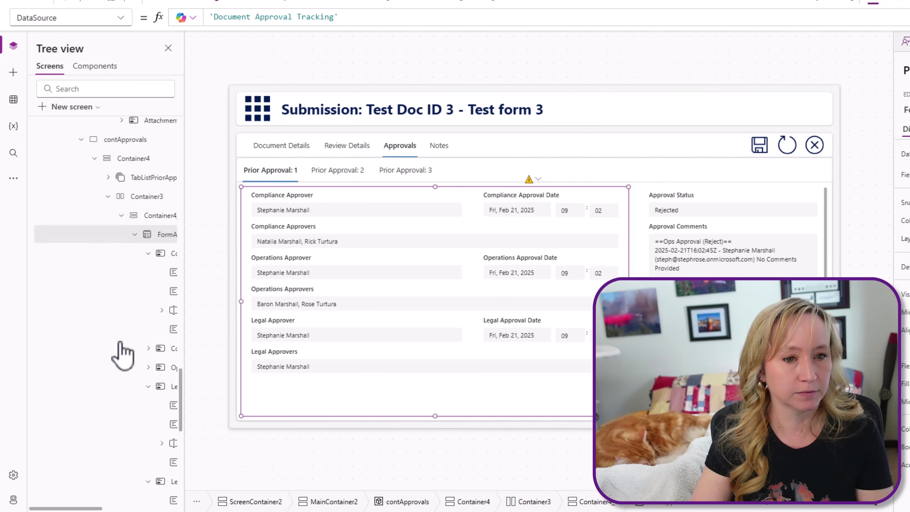
{"action": "left_click", "coordinate": [122, 19]}
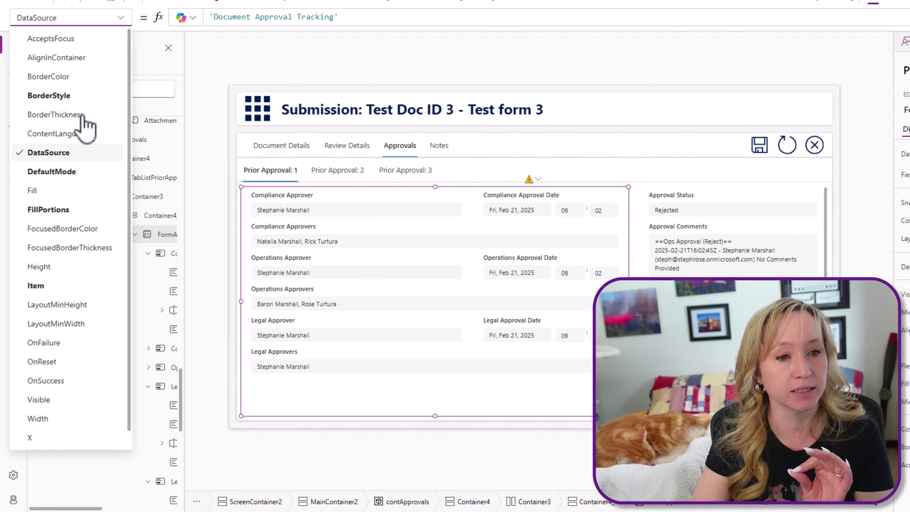
{"action": "left_click", "coordinate": [59, 286]}
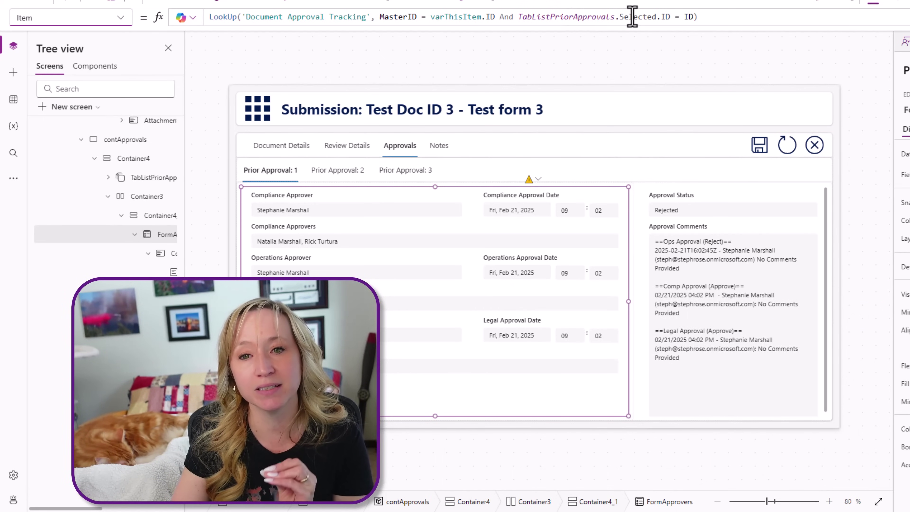
View Prior Approval 1, 2 and 3 of the submission in turn to compare their approval details.
{"action": "left_click", "coordinate": [293, 178]}
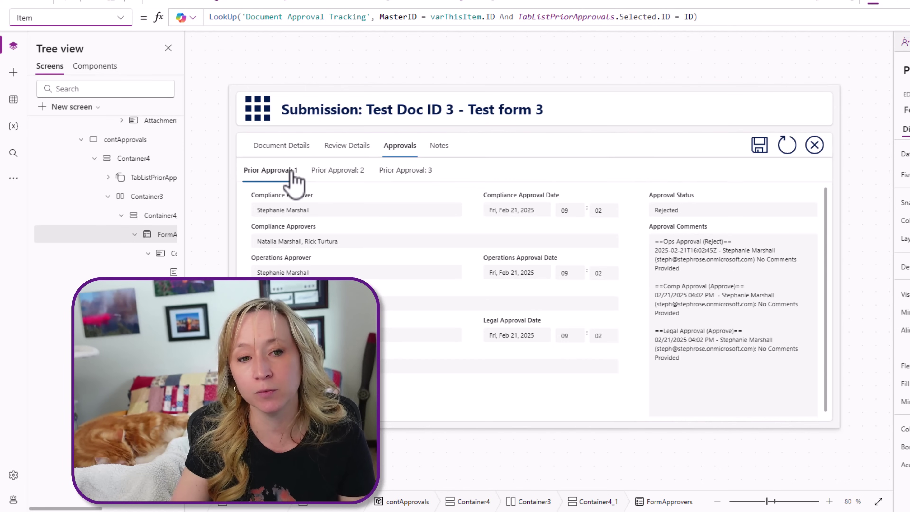
{"action": "left_click", "coordinate": [331, 174]}
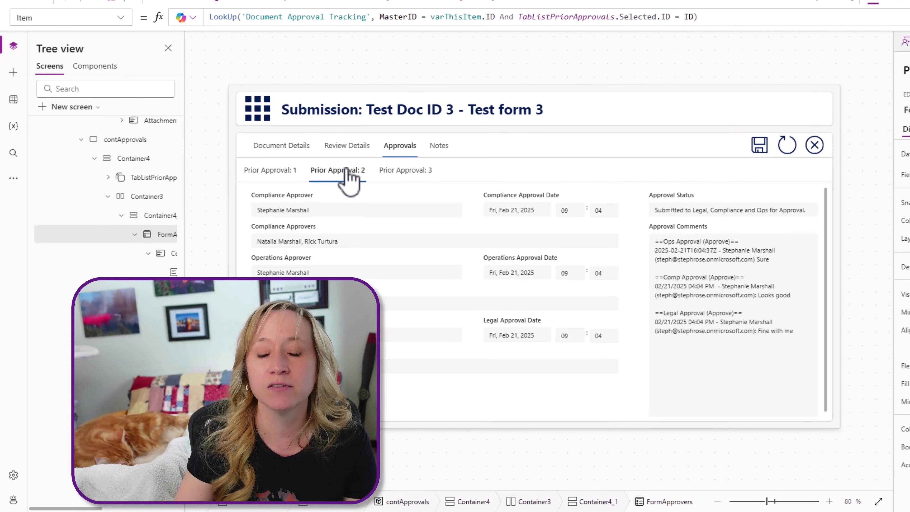
{"action": "left_click", "coordinate": [415, 175]}
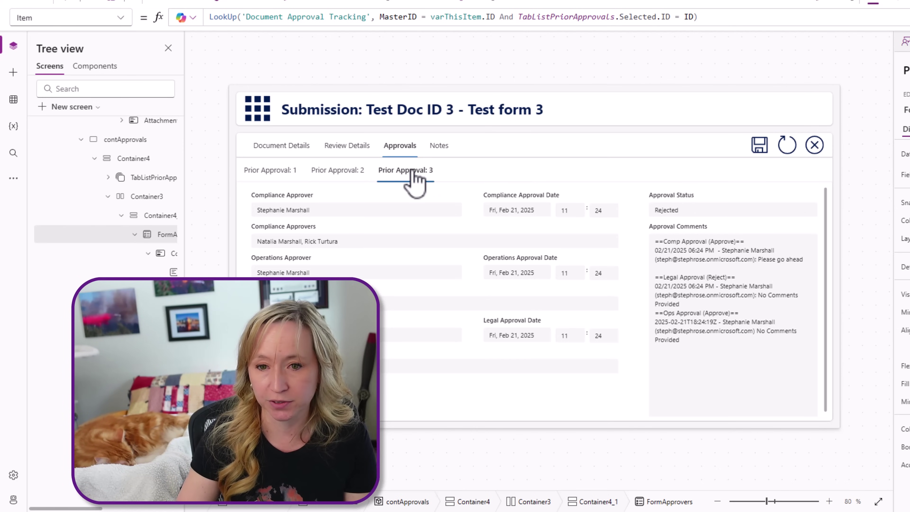